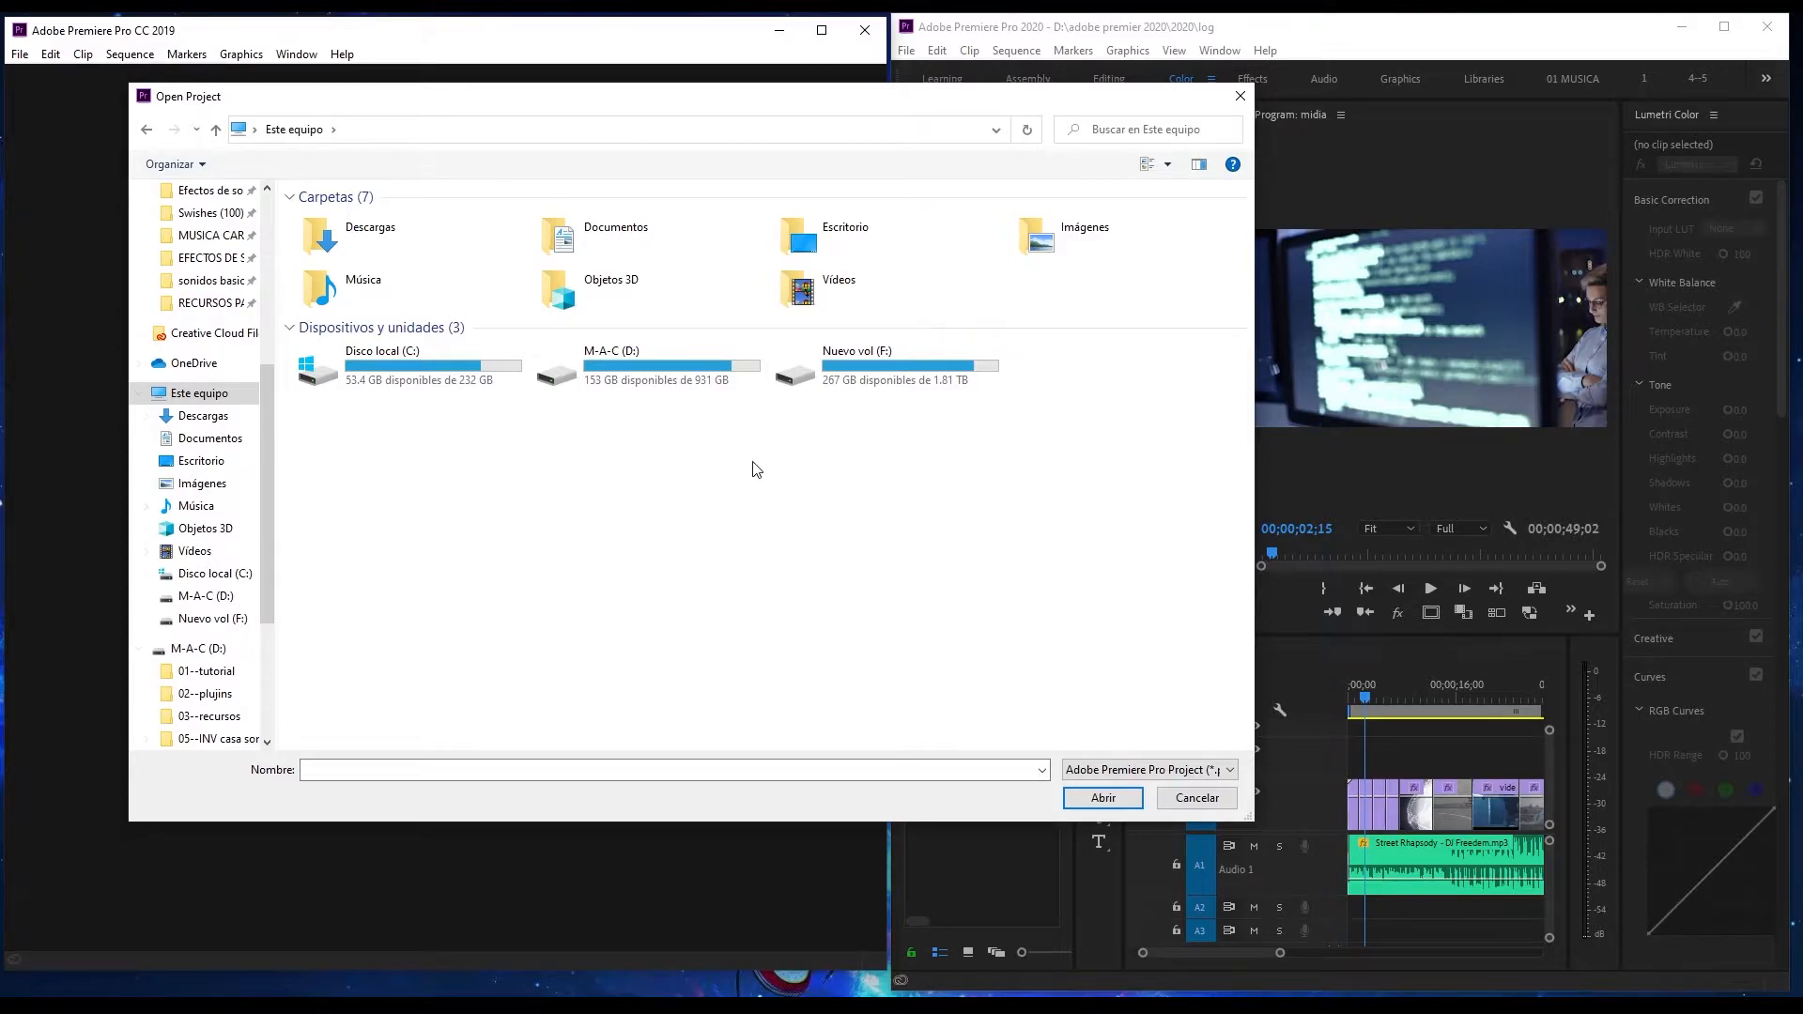
# Try to open the 2020 project "log" from the adobe premier 2020 folder on drive D: in Premiere Pro CC 2019
pyautogui.moveTo(1249, 809); pyautogui.dragTo(797, 794)
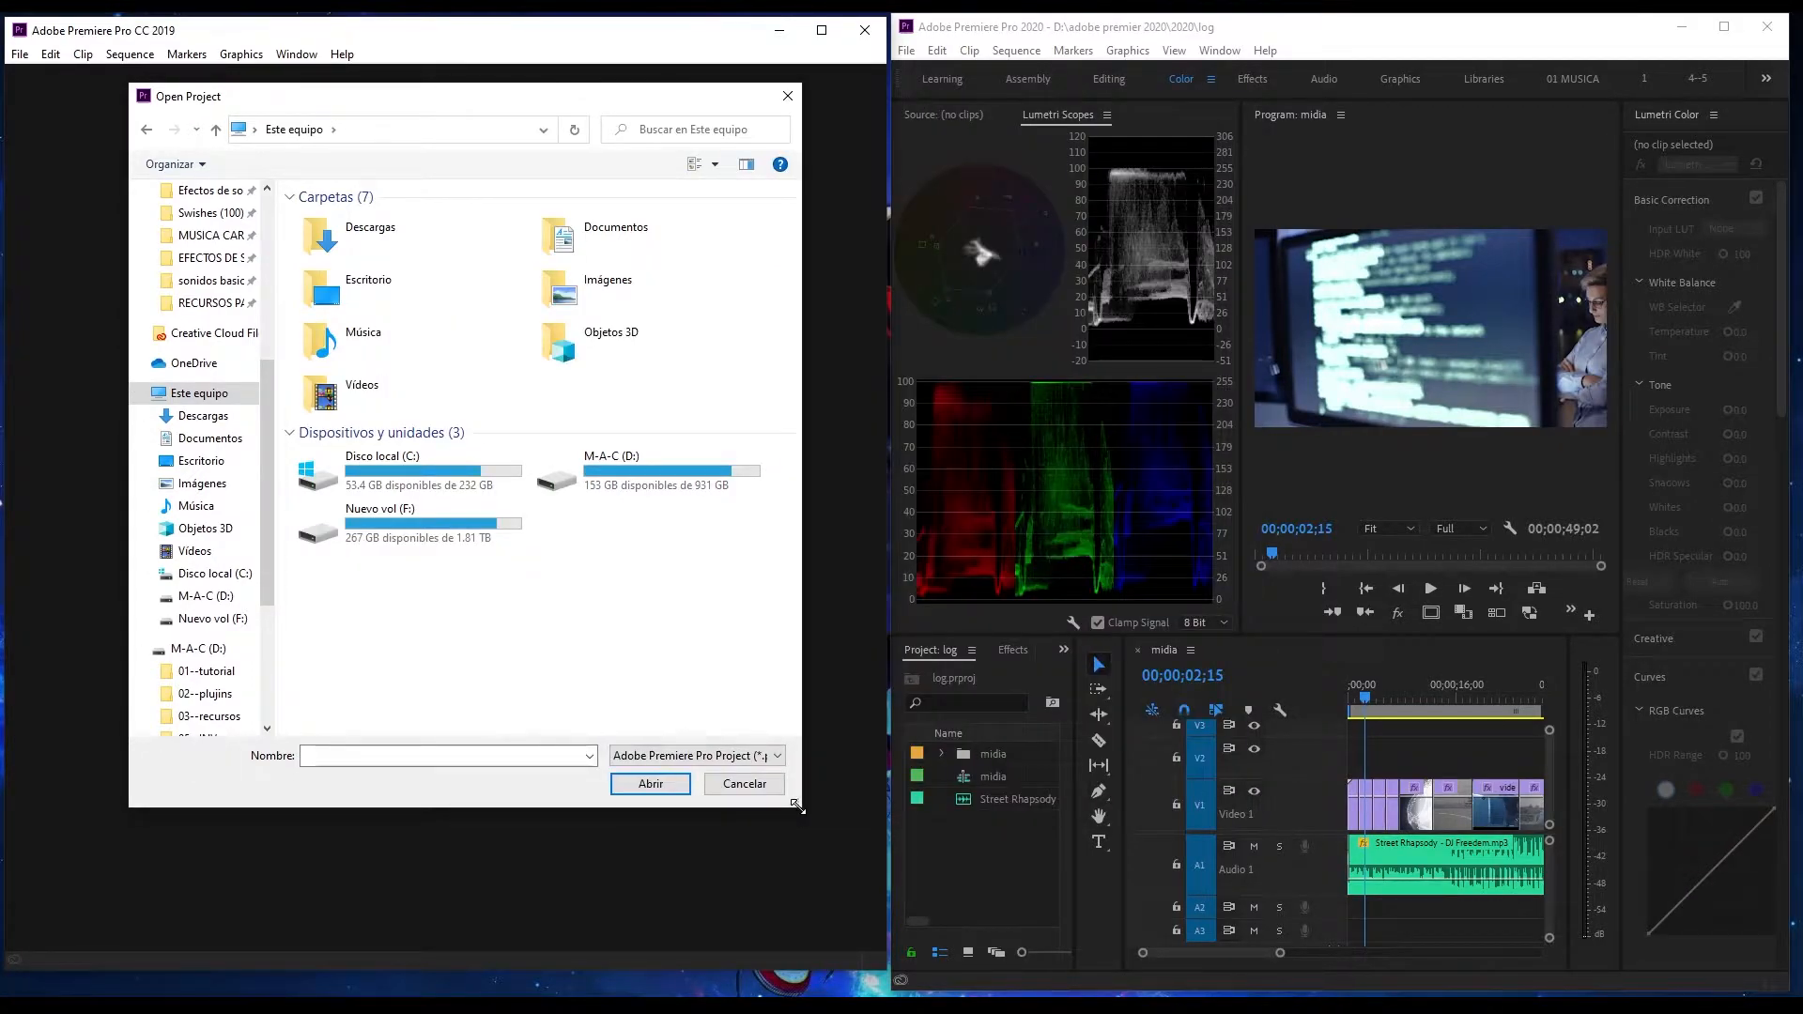
pyautogui.doubleClick(627, 489)
pyautogui.doubleClick(357, 218)
pyautogui.doubleClick(357, 220)
pyautogui.doubleClick(651, 252)
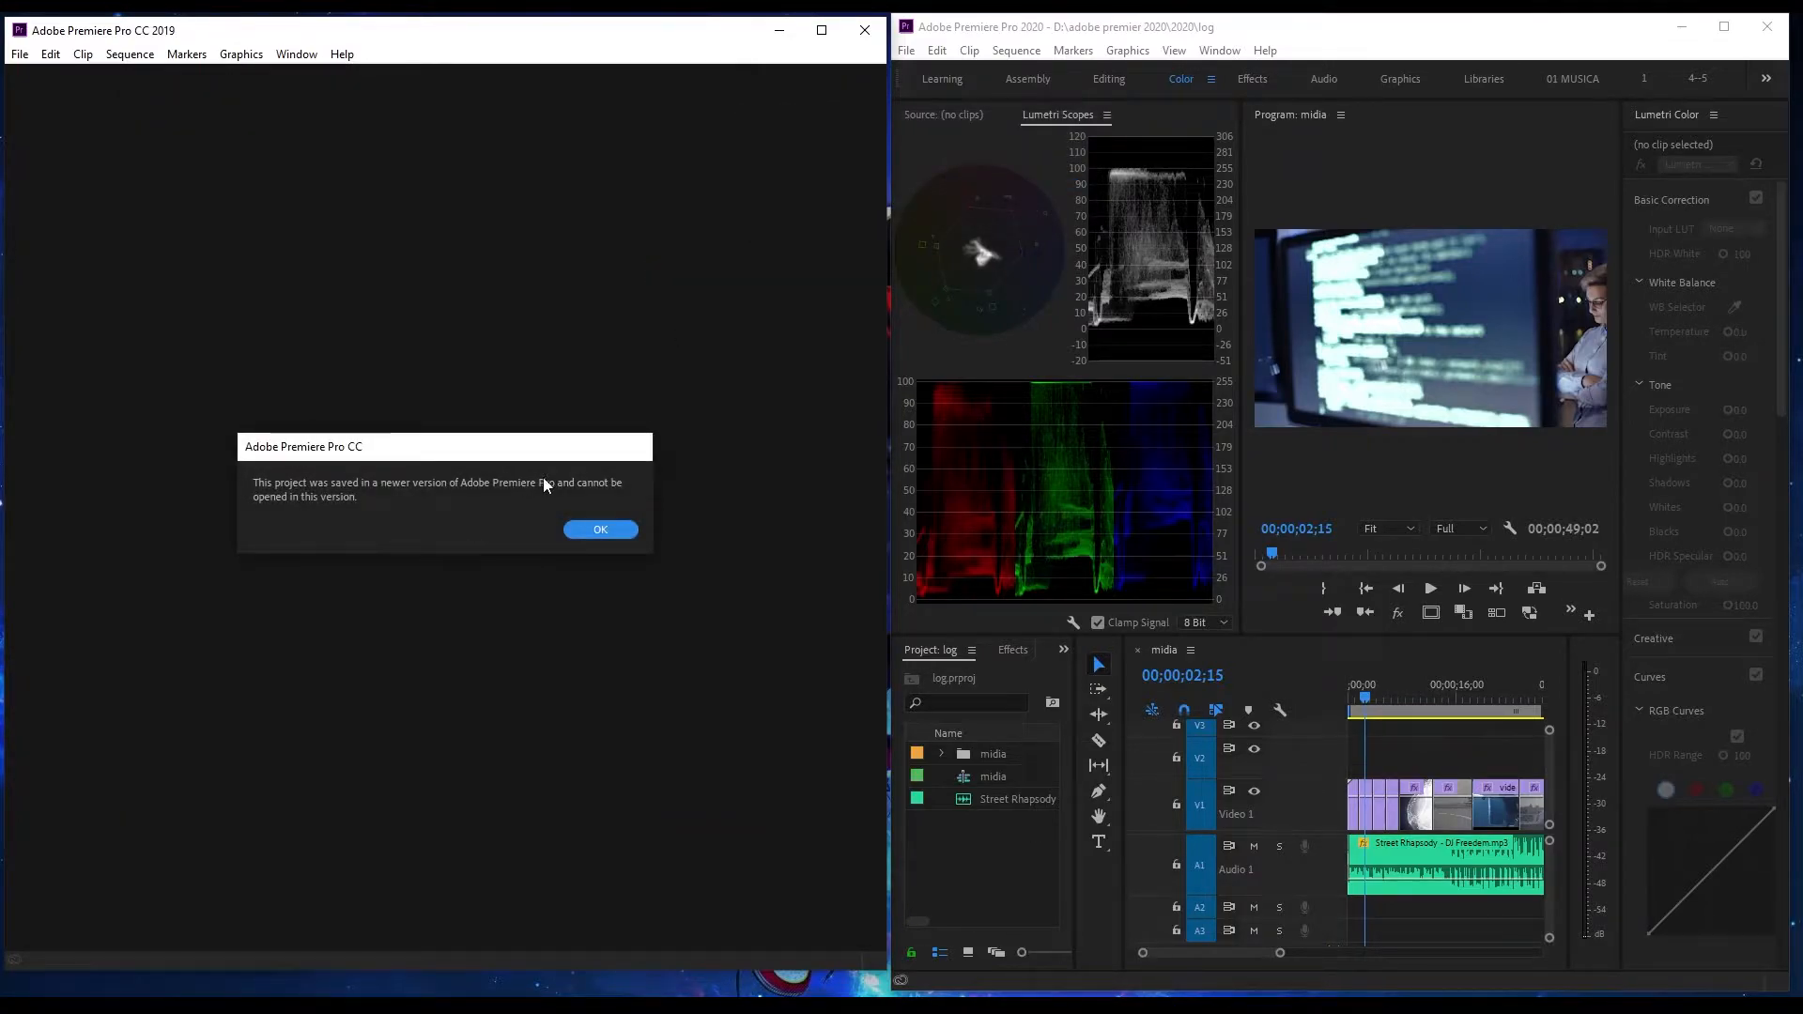
pyautogui.click(590, 529)
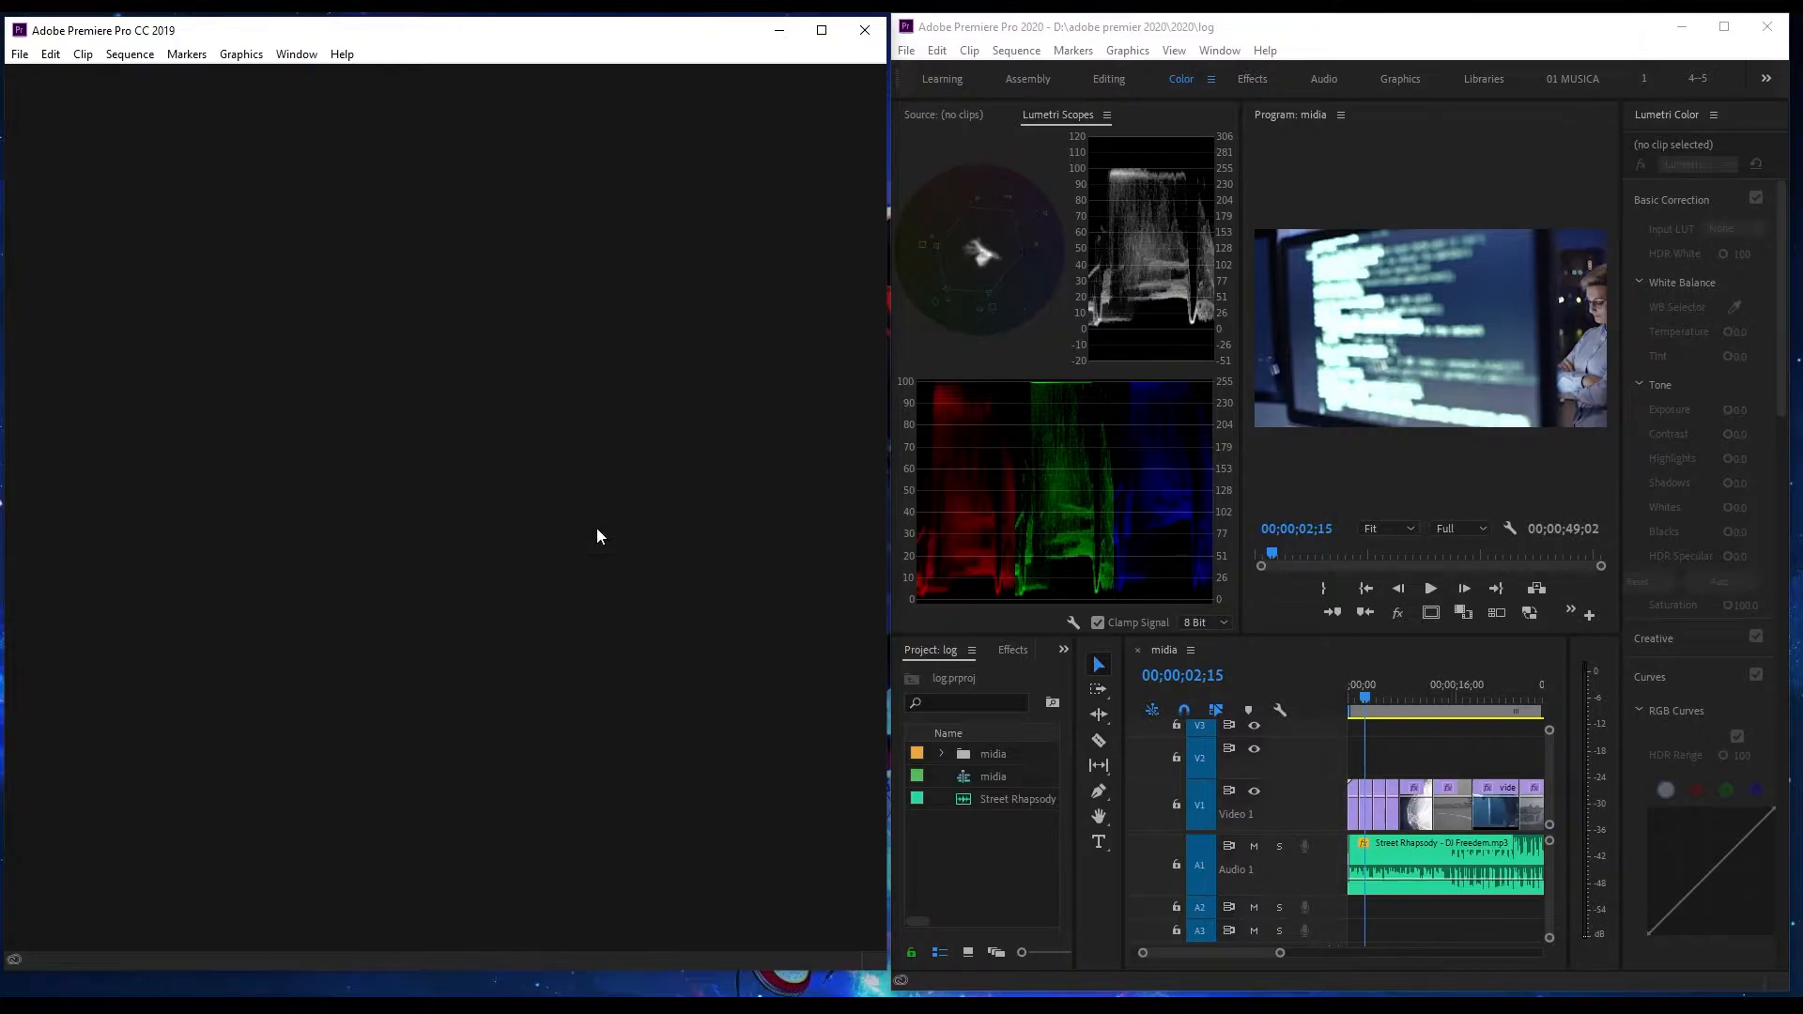
# Switch to Premiere Pro 2020 and export the midia sequence as a Final Cut Pro XML named 2020 in the project folder
pyautogui.click(906, 50)
pyautogui.moveTo(964, 594)
pyautogui.click(1288, 806)
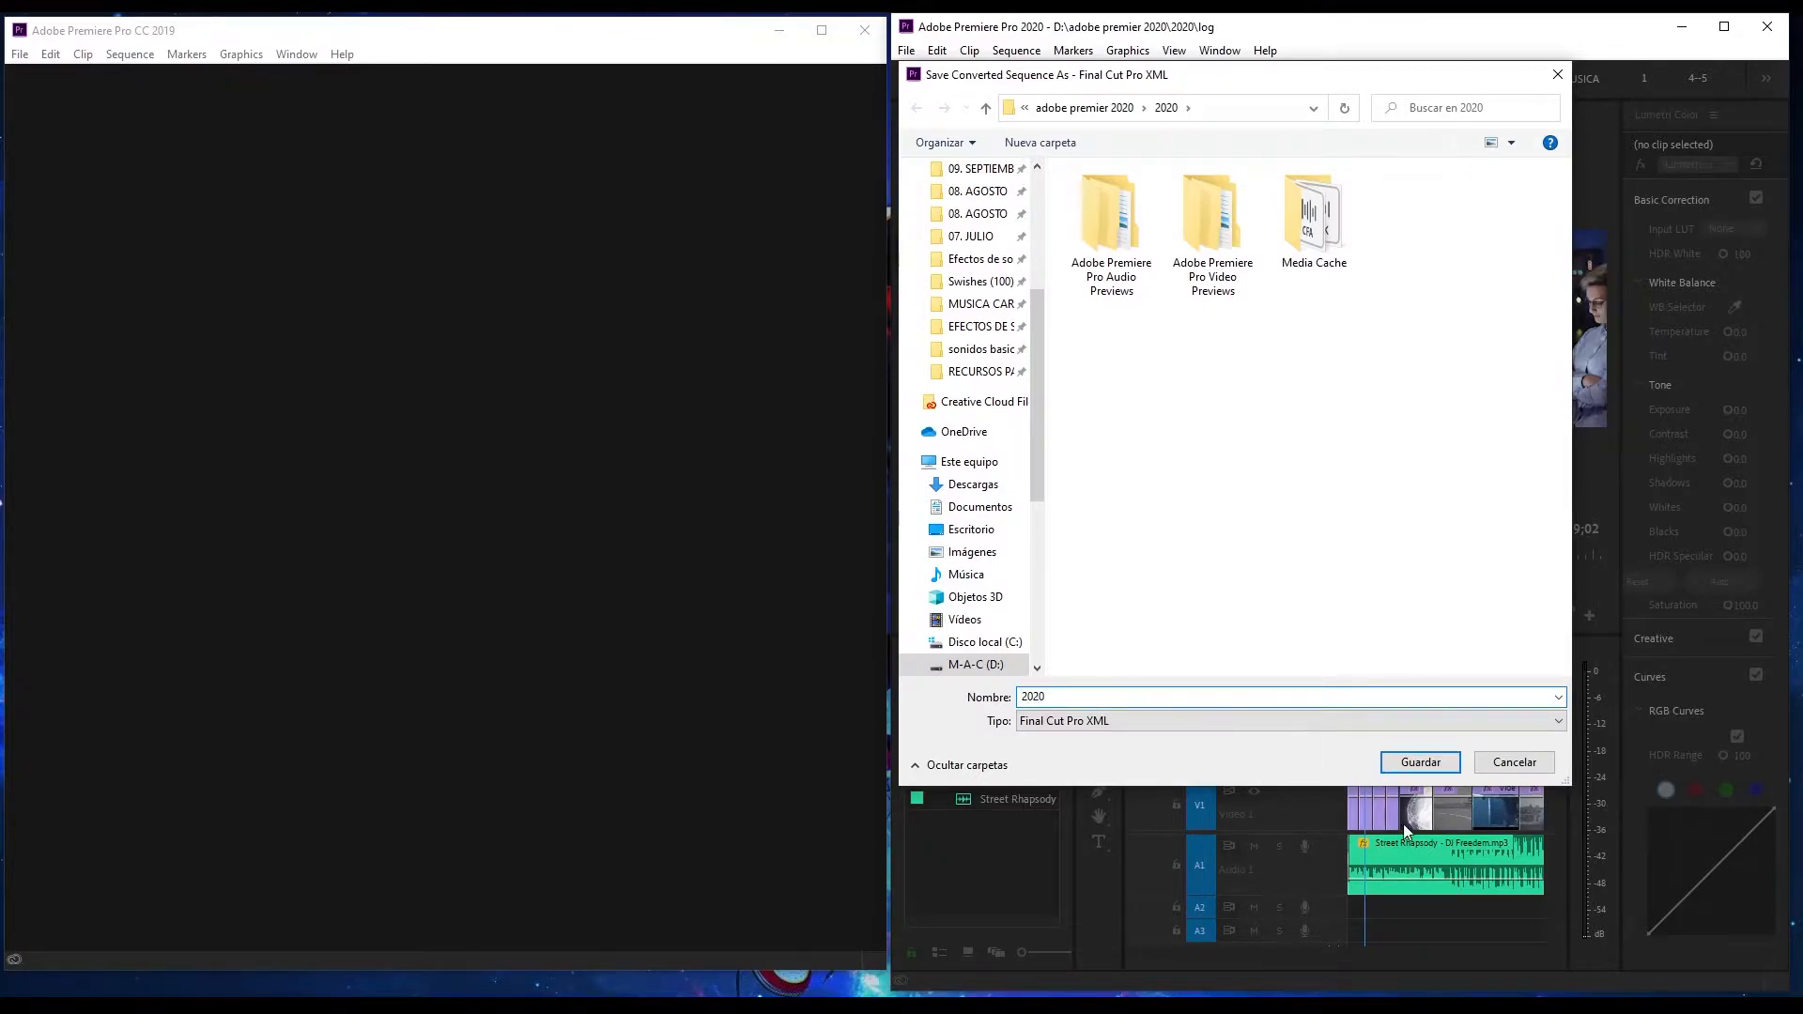
pyautogui.click(1420, 762)
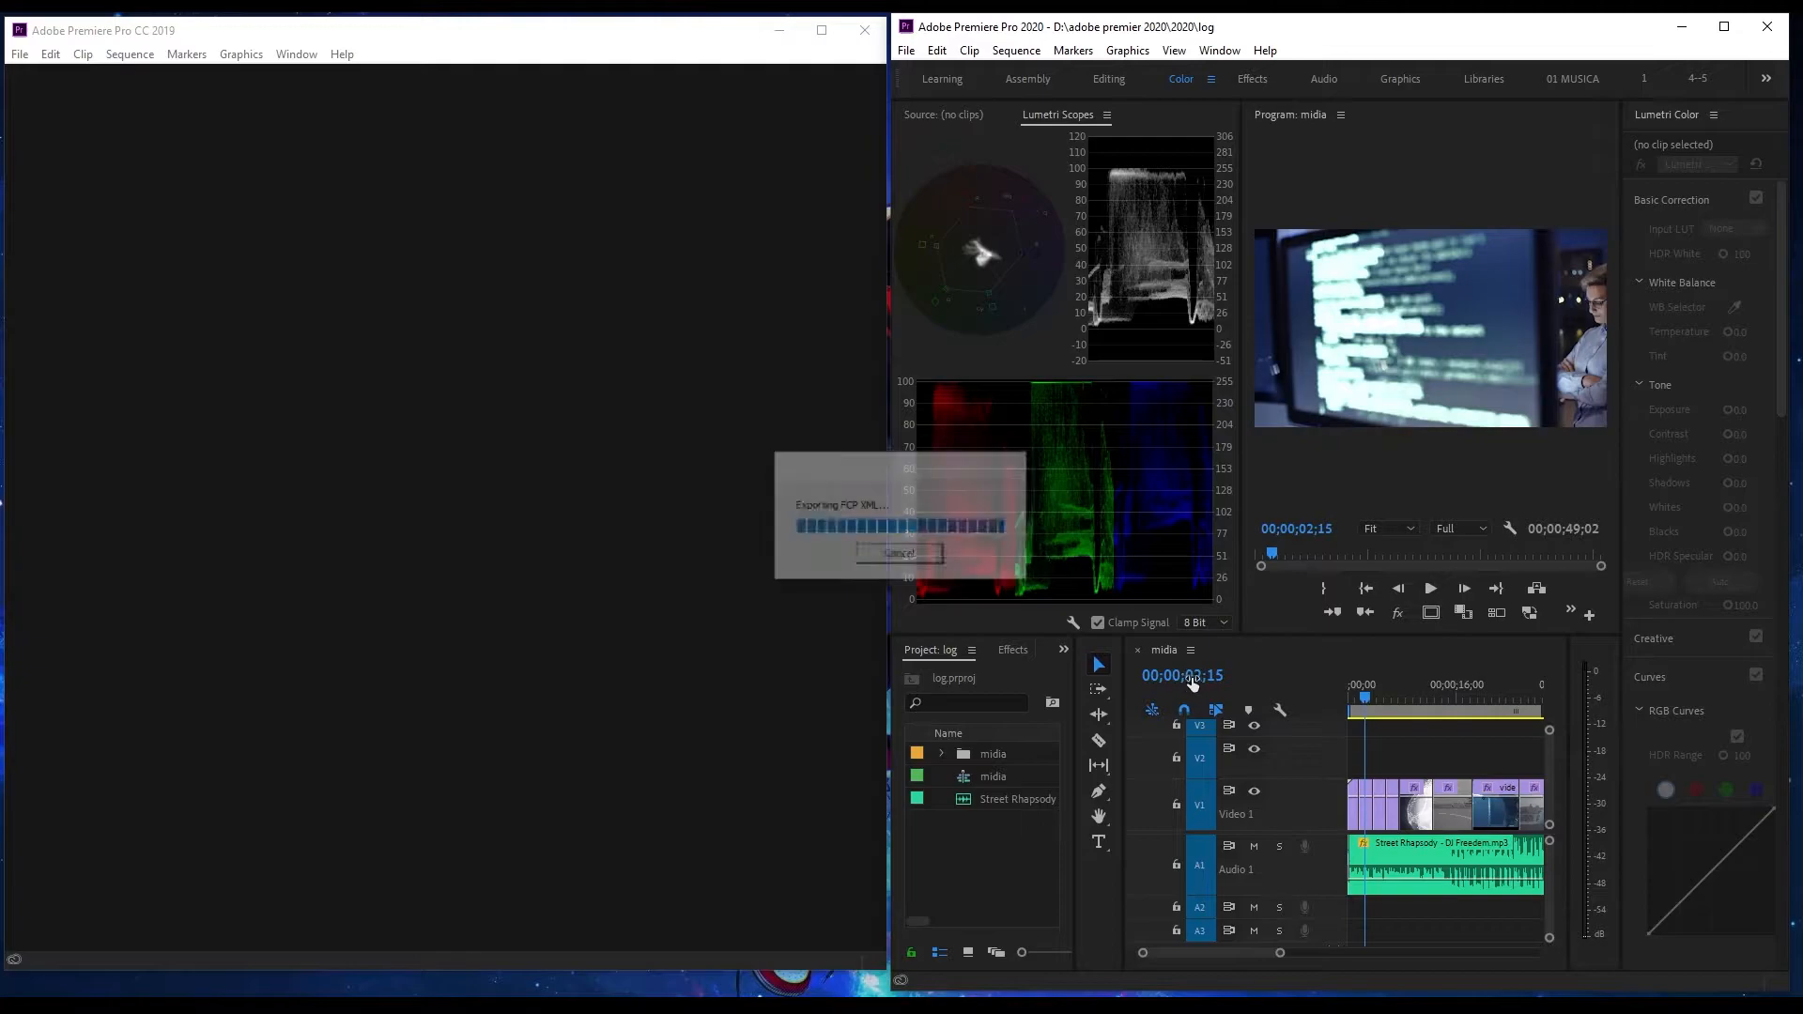
pyautogui.click(1050, 578)
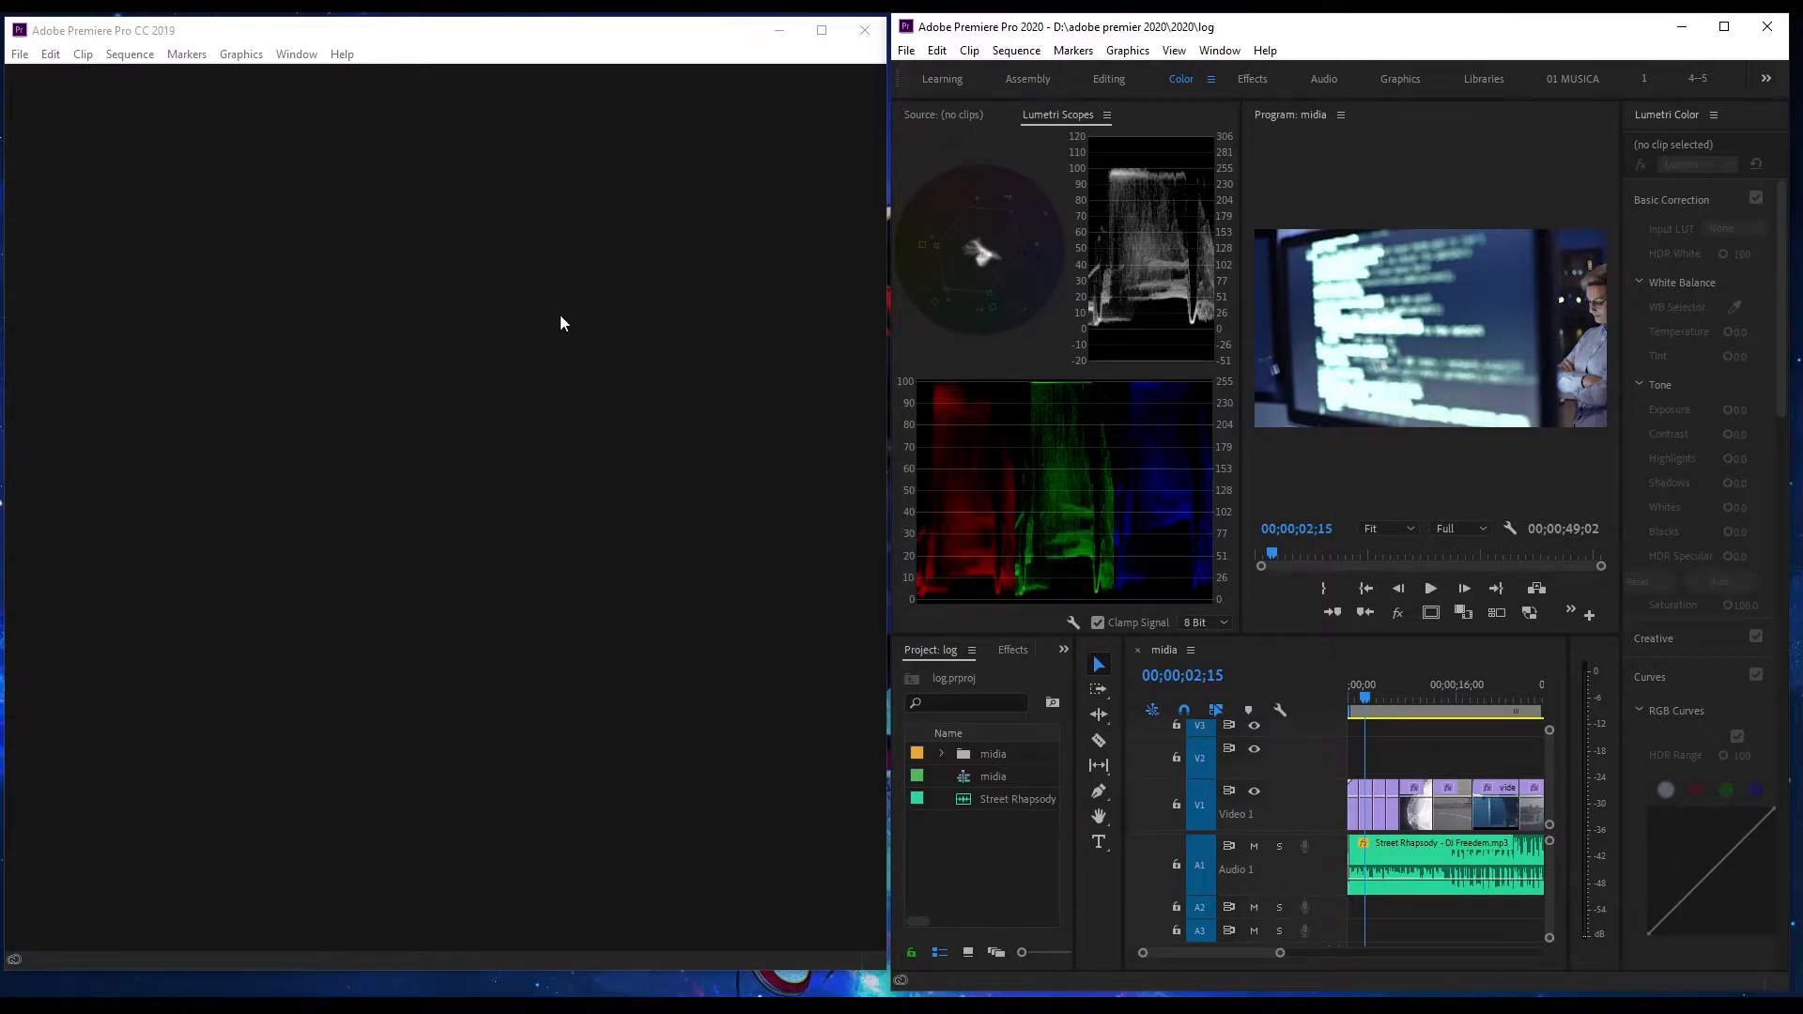
# Create a new project in Premiere Pro CC 2019 with the default name and settings, declining the Audio Hardware preferences
pyautogui.click(19, 53)
pyautogui.moveTo(47, 72)
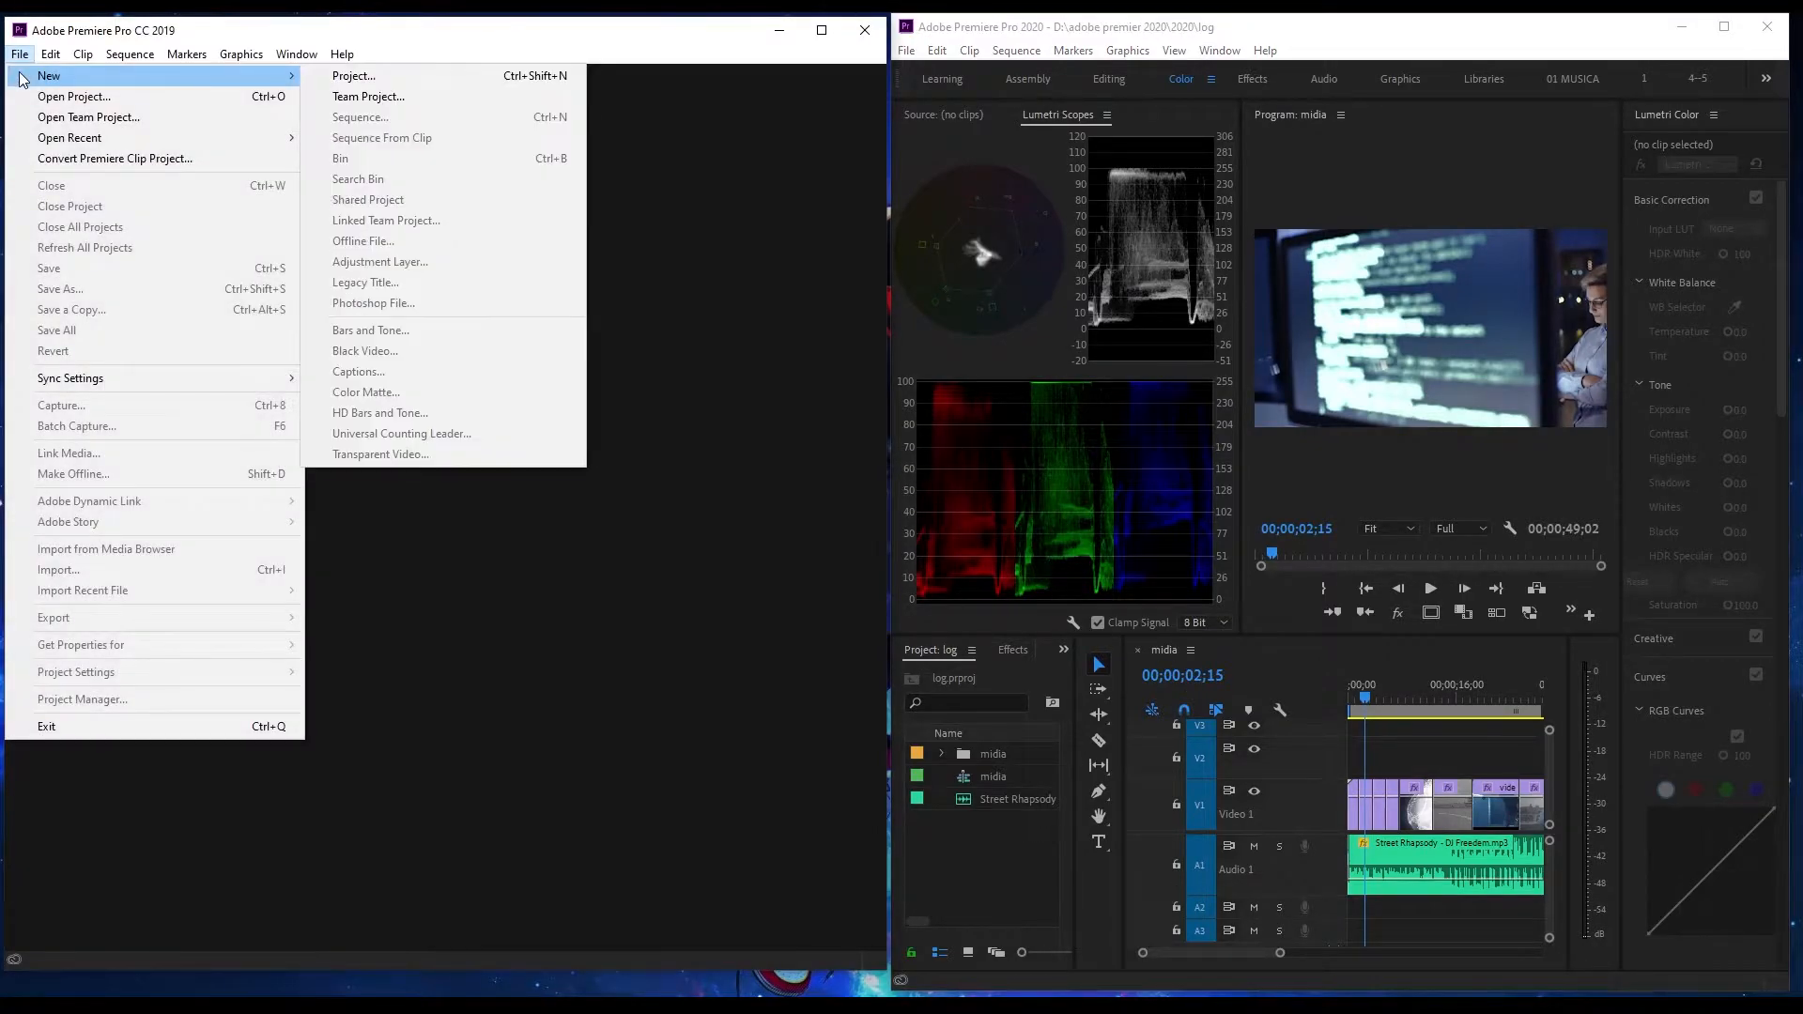
pyautogui.click(408, 76)
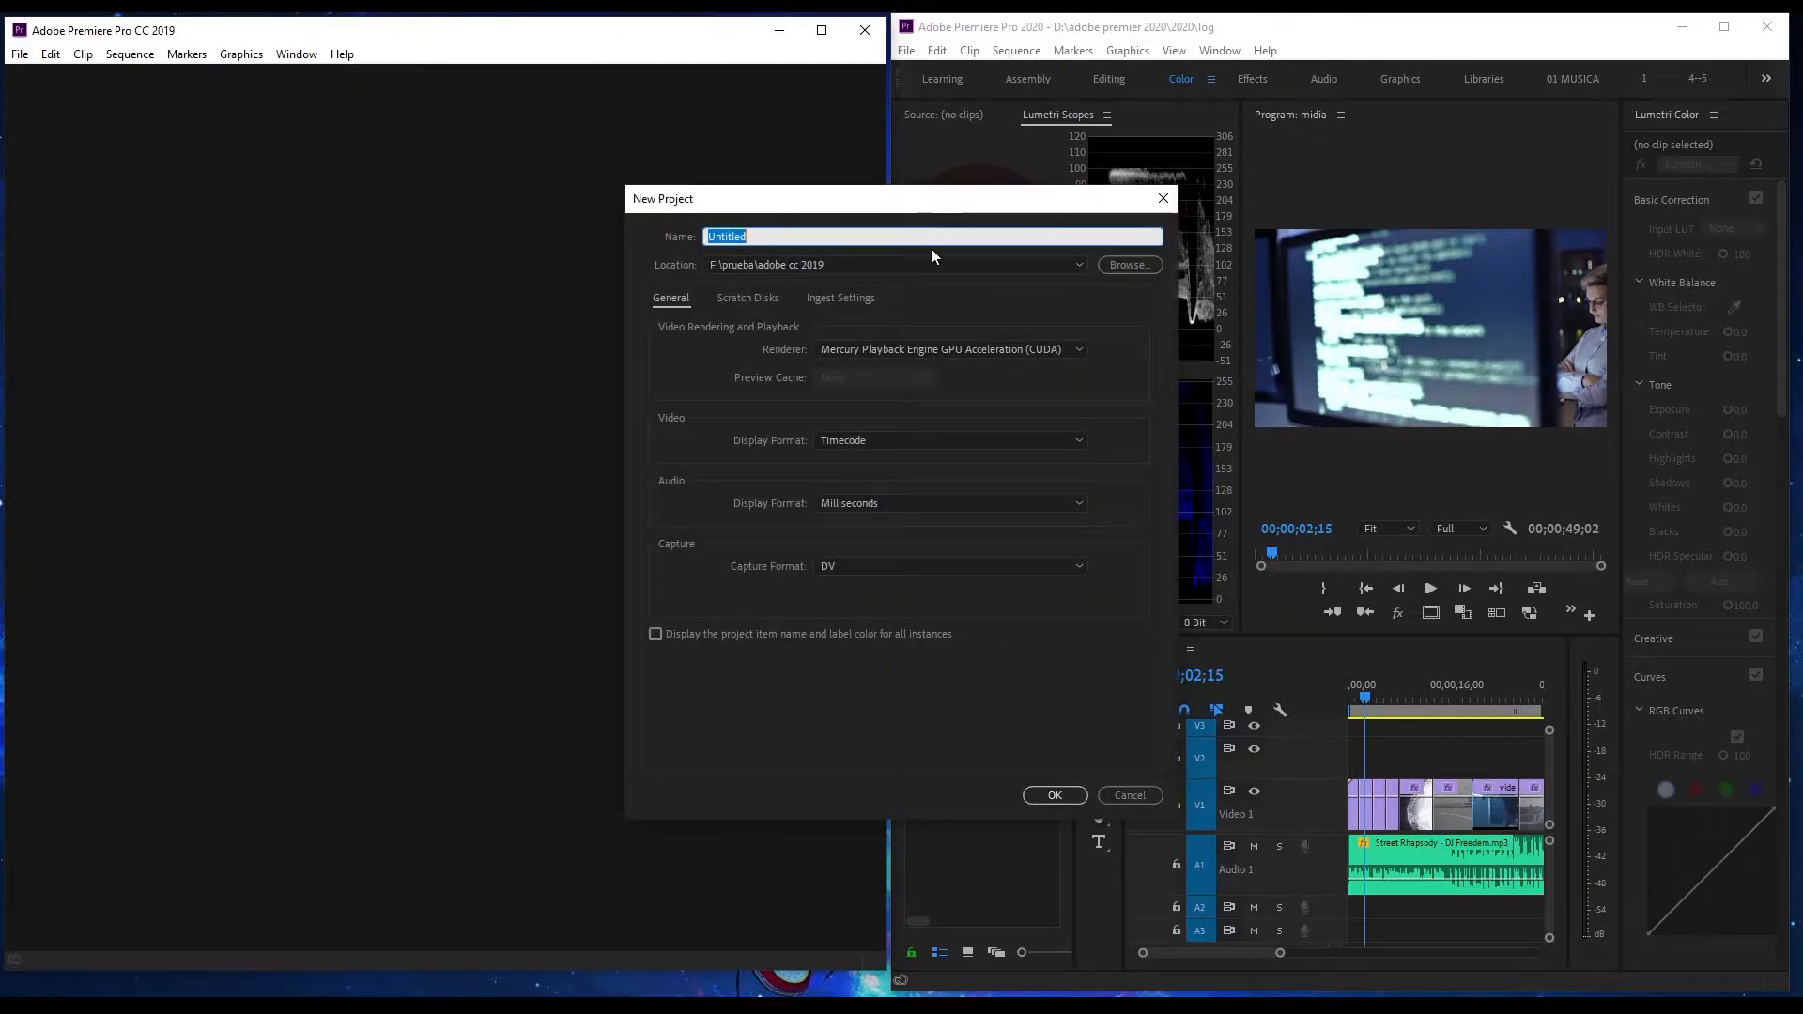
pyautogui.click(1052, 795)
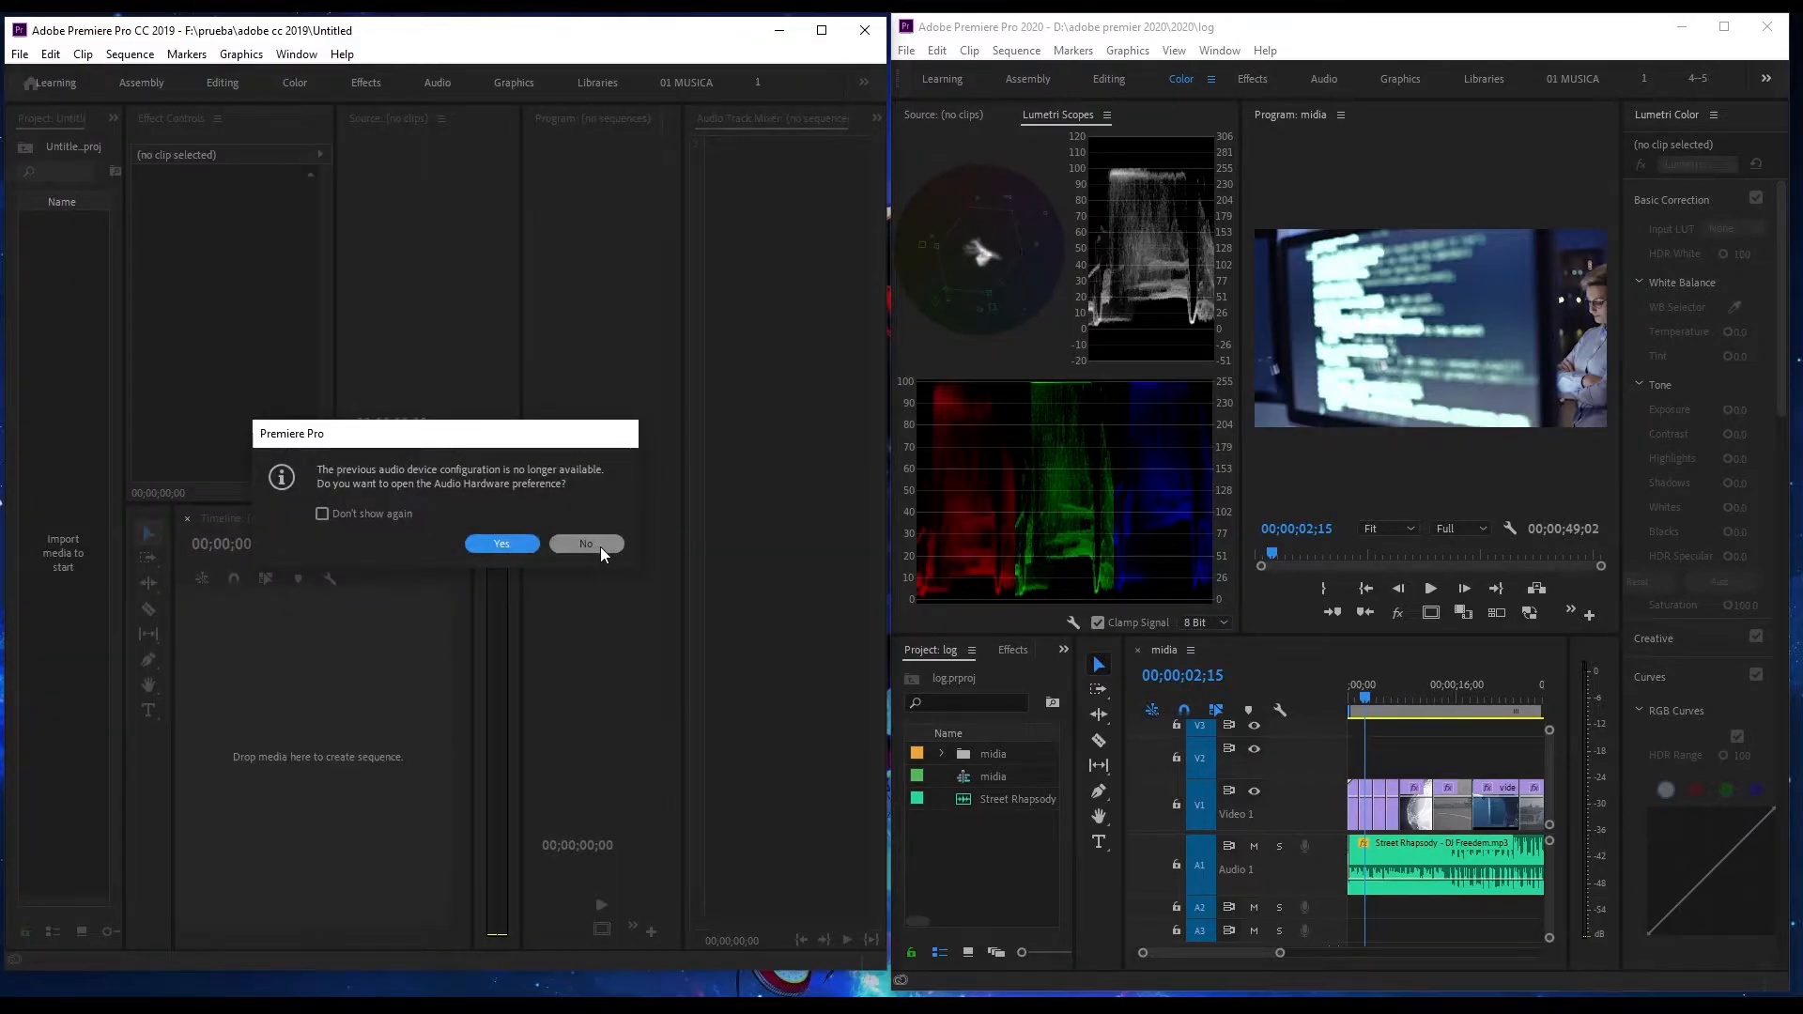
pyautogui.click(602, 545)
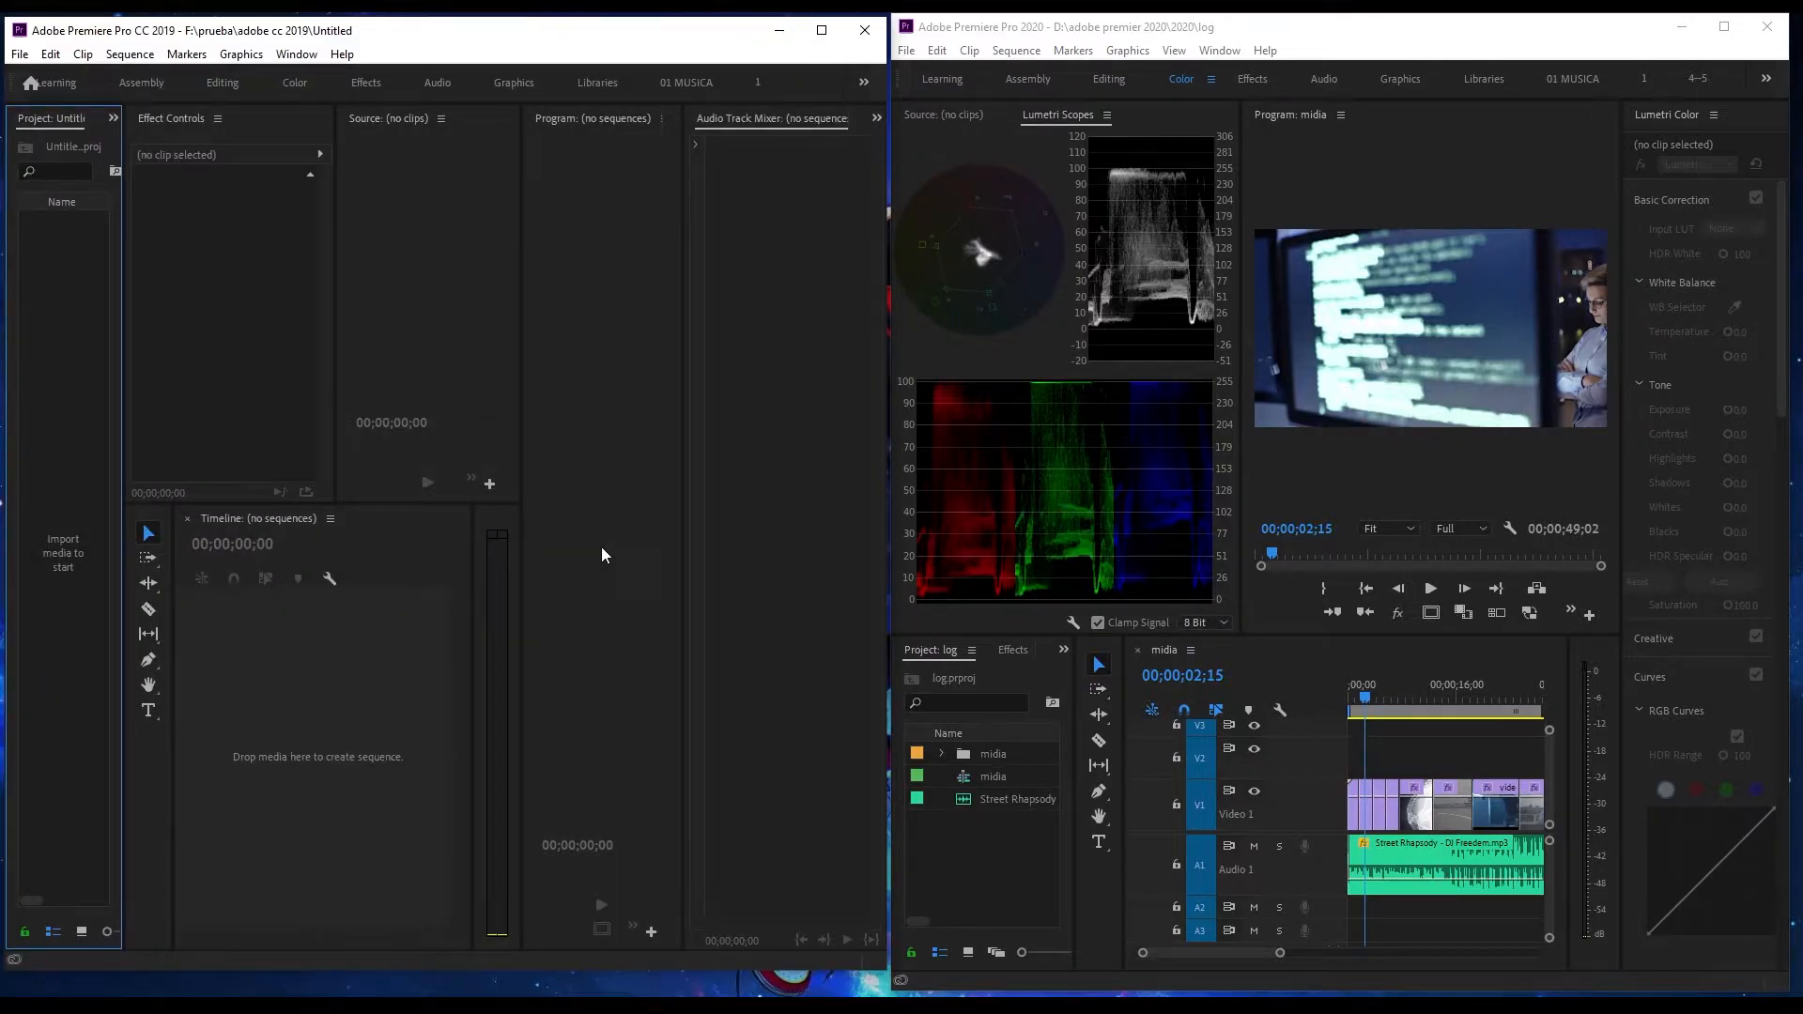
# Open the D:\adobe premier 2020\2020 folder in a File Explorer window placed clear of the CC 2019 project bin
pyautogui.press('super+e')
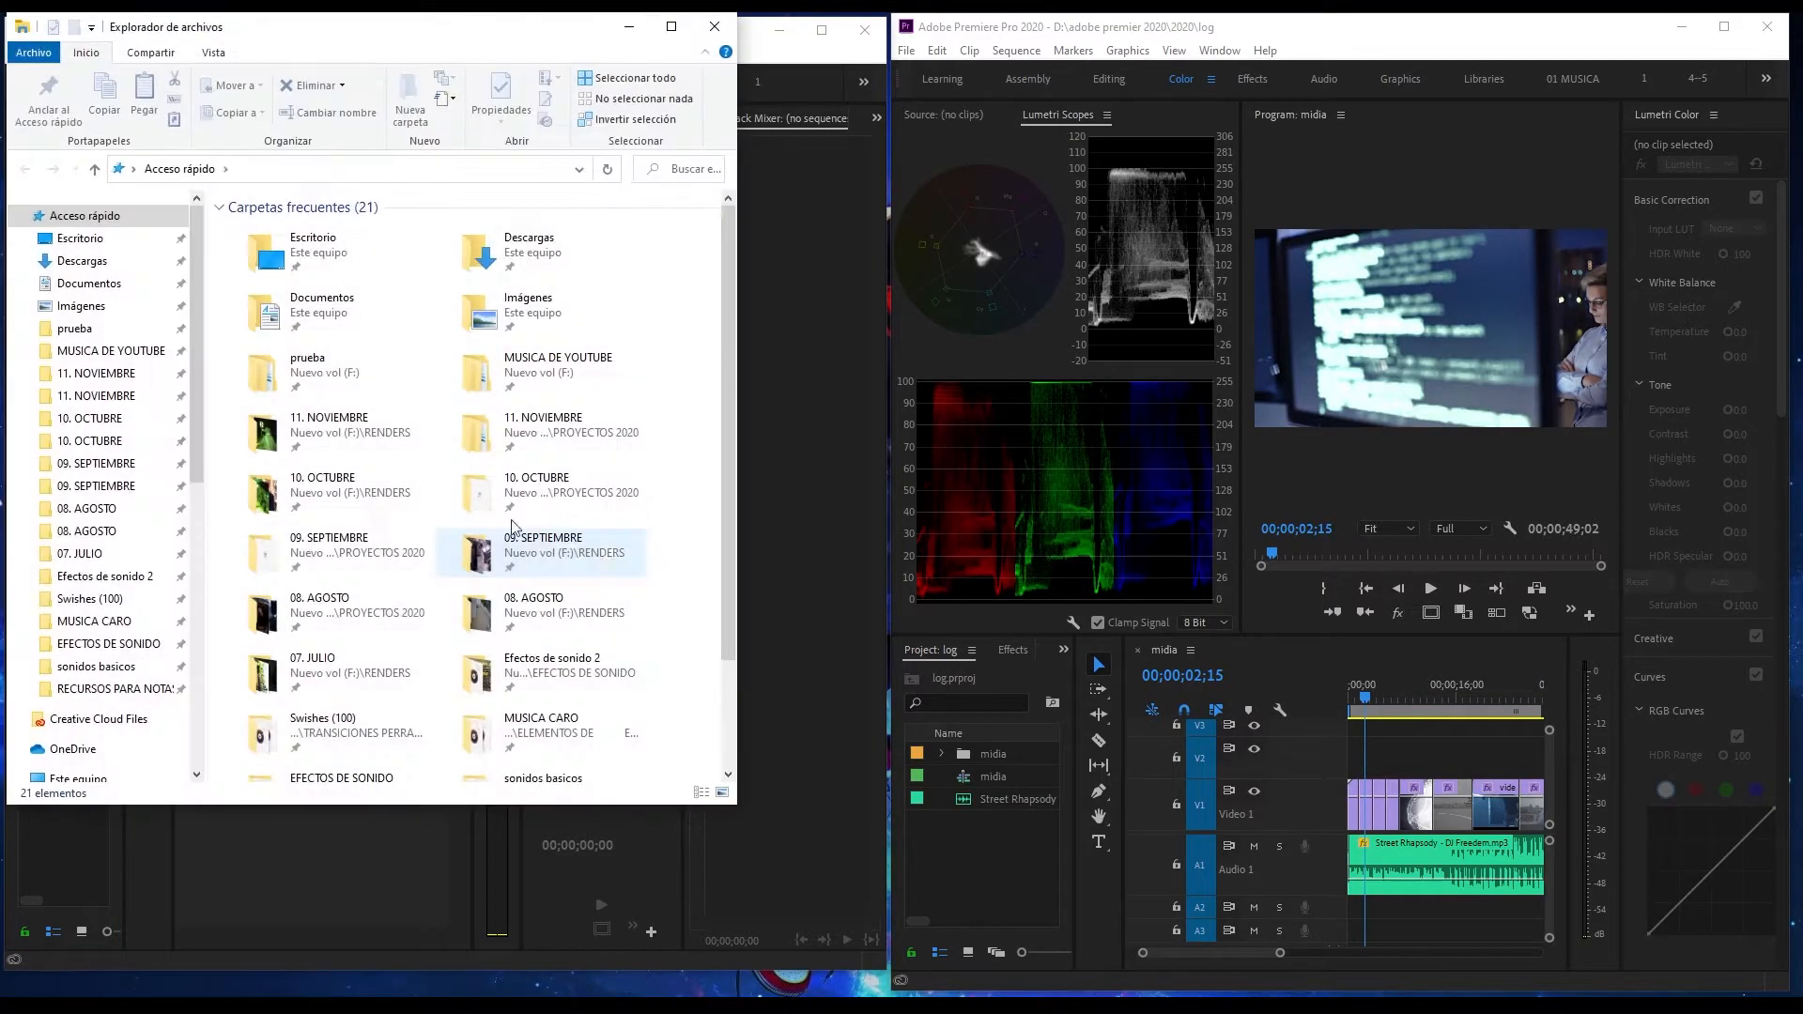
pyautogui.moveTo(475, 28); pyautogui.dragTo(1225, 102)
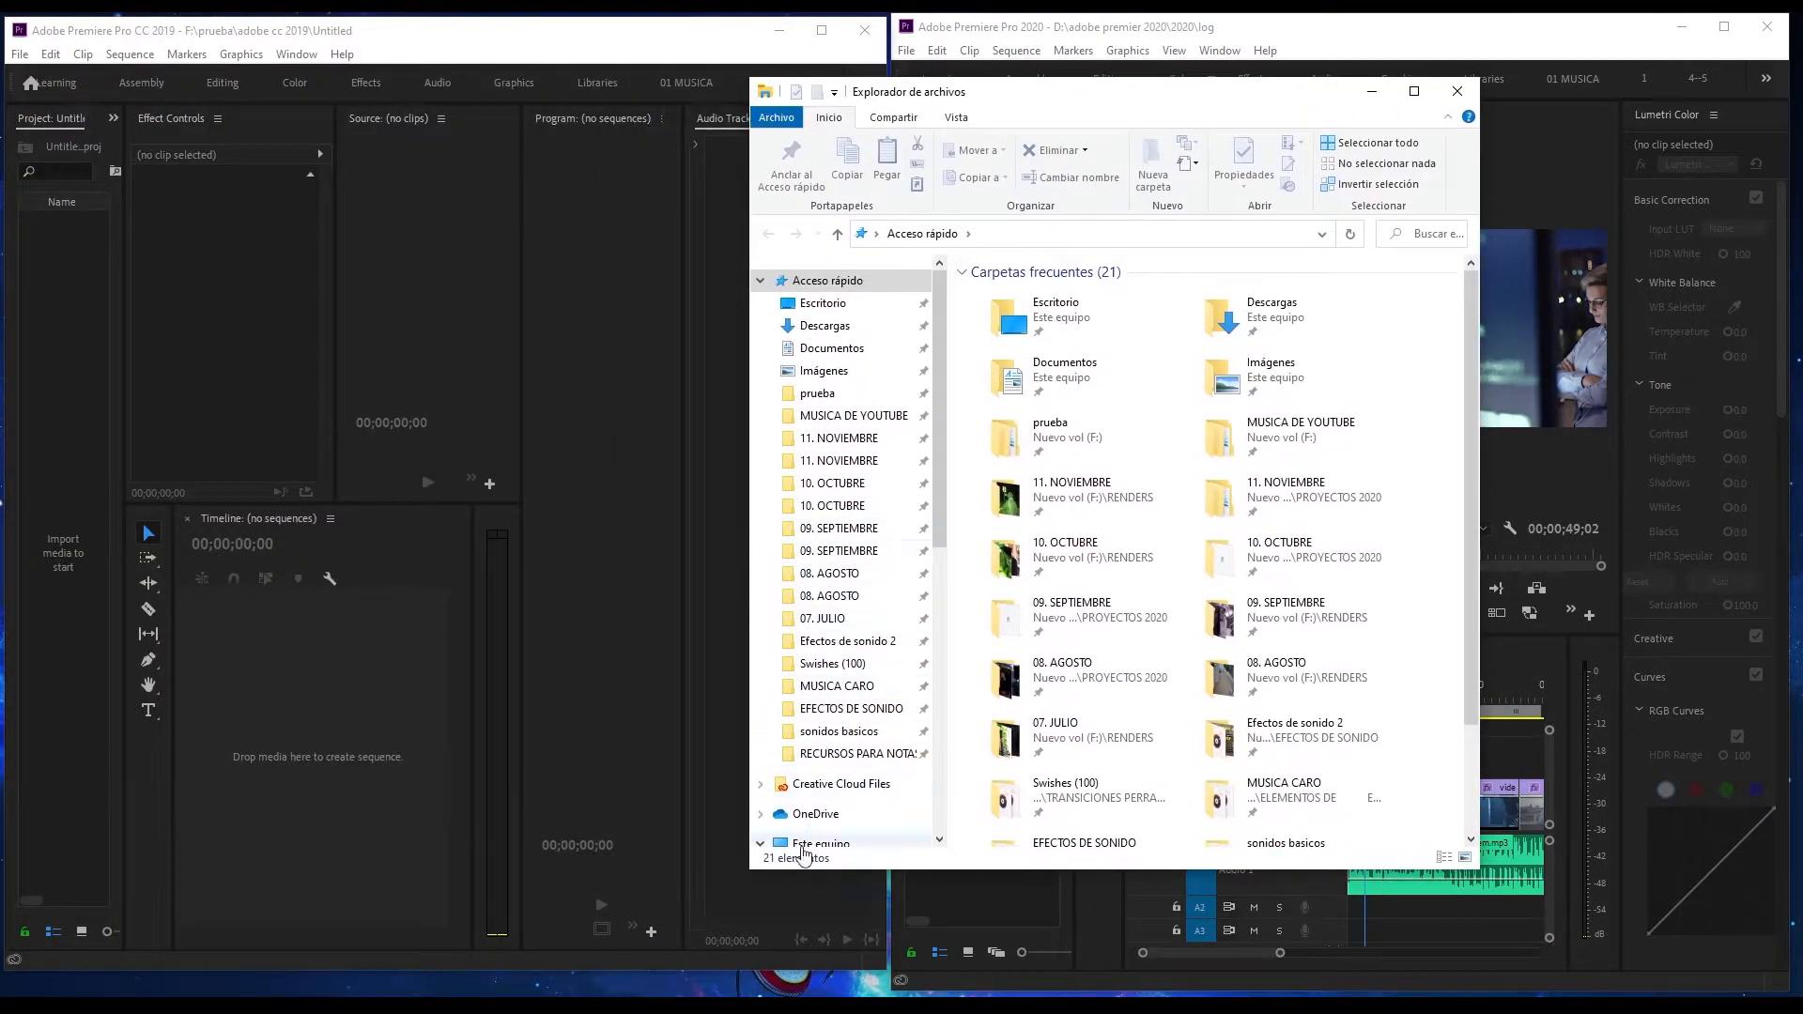
pyautogui.scroll(-2, 835, 627)
pyautogui.click(822, 717)
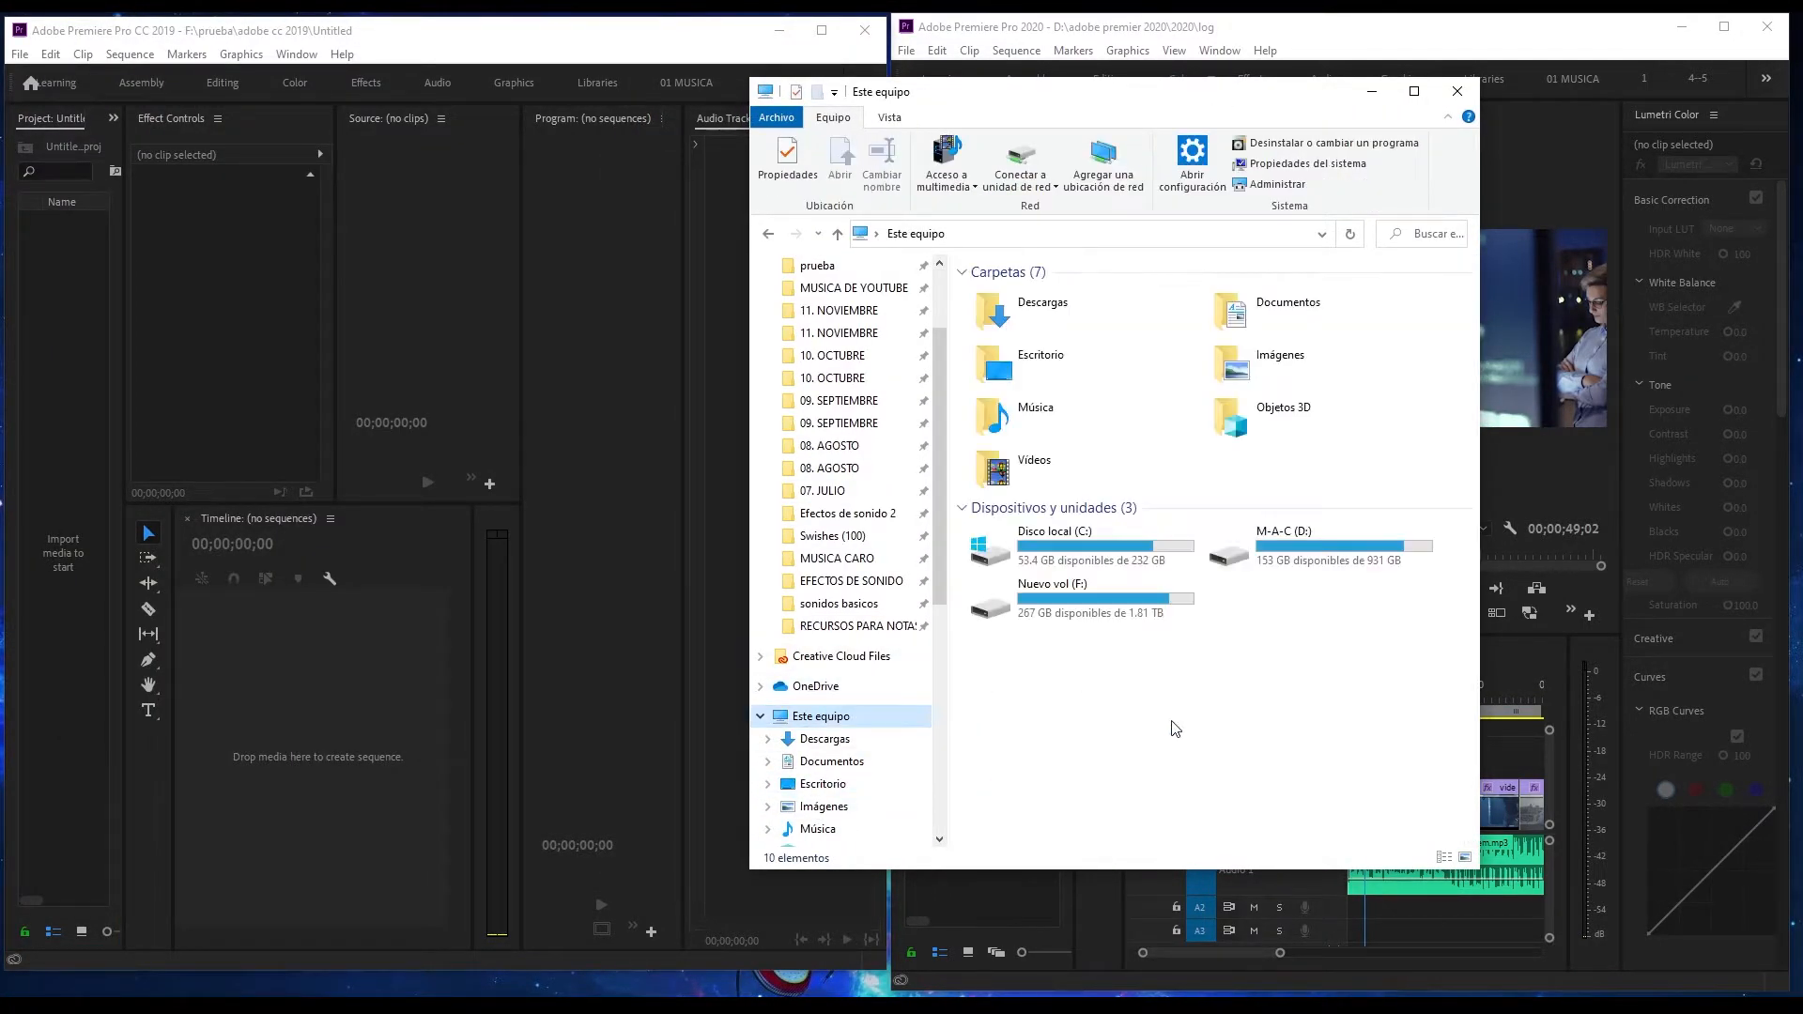
pyautogui.click(1276, 557)
pyautogui.doubleClick(1275, 557)
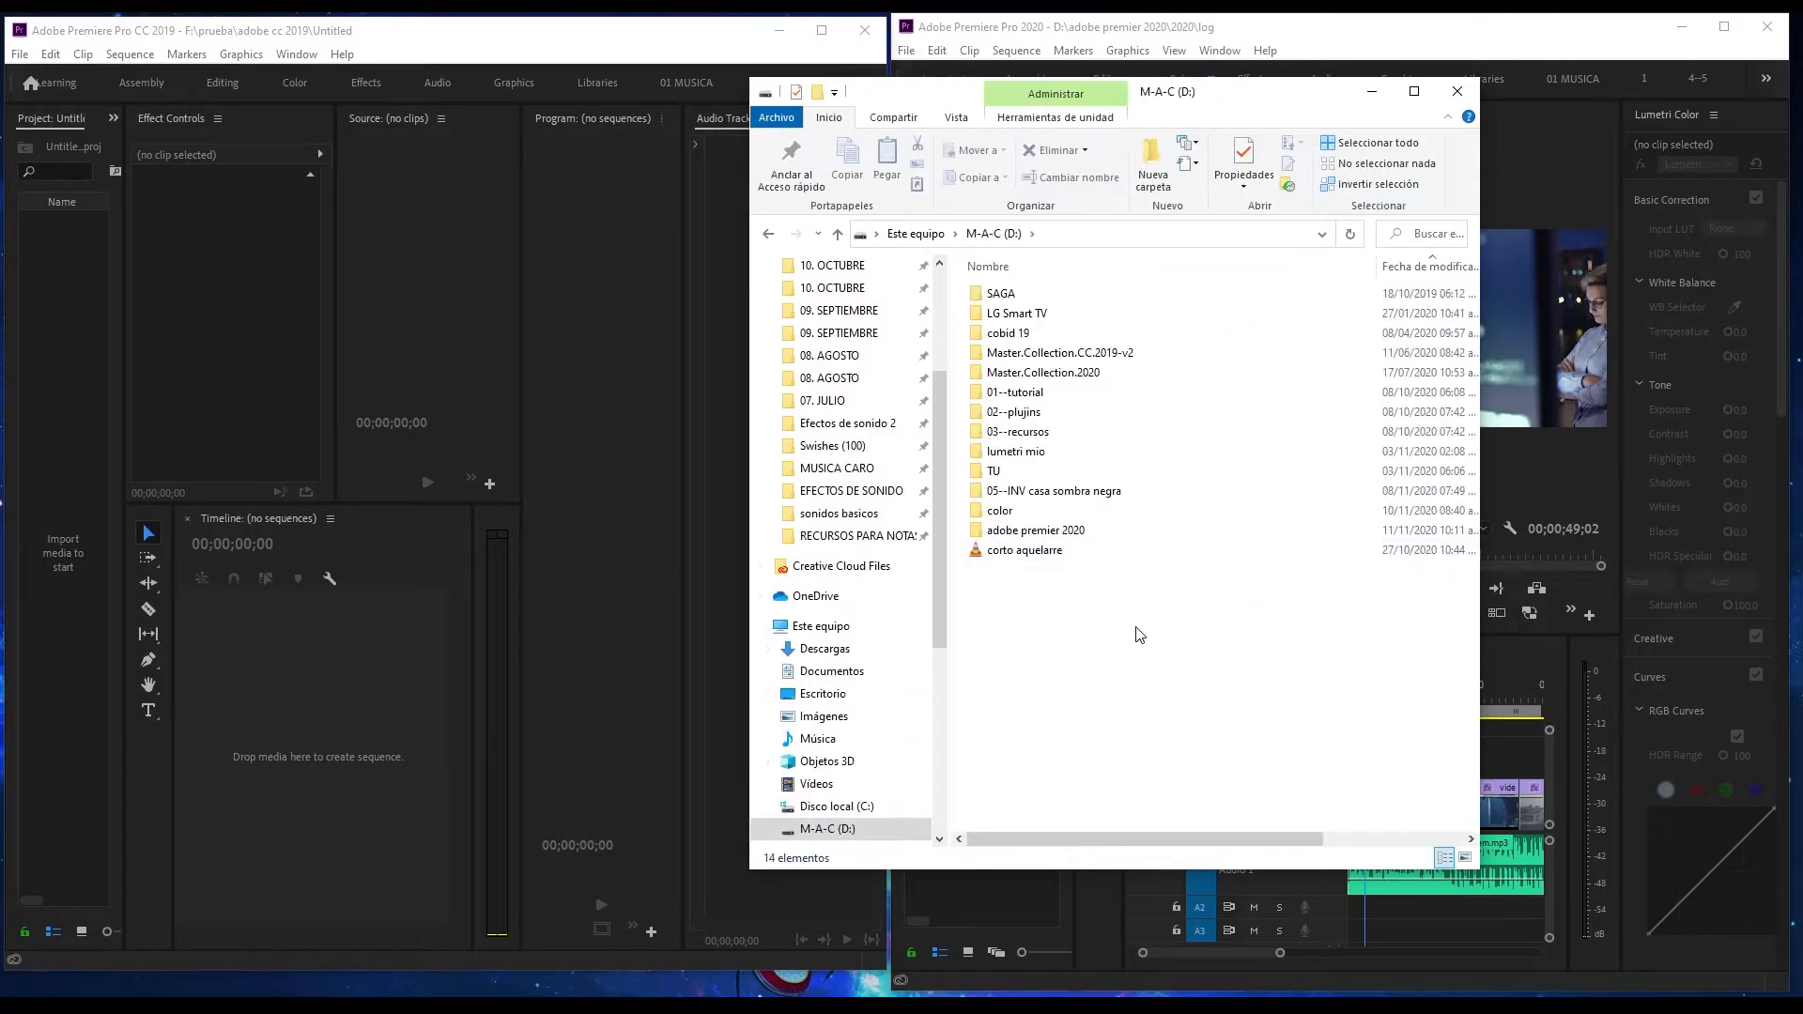
pyautogui.doubleClick(1077, 550)
pyautogui.doubleClick(1002, 299)
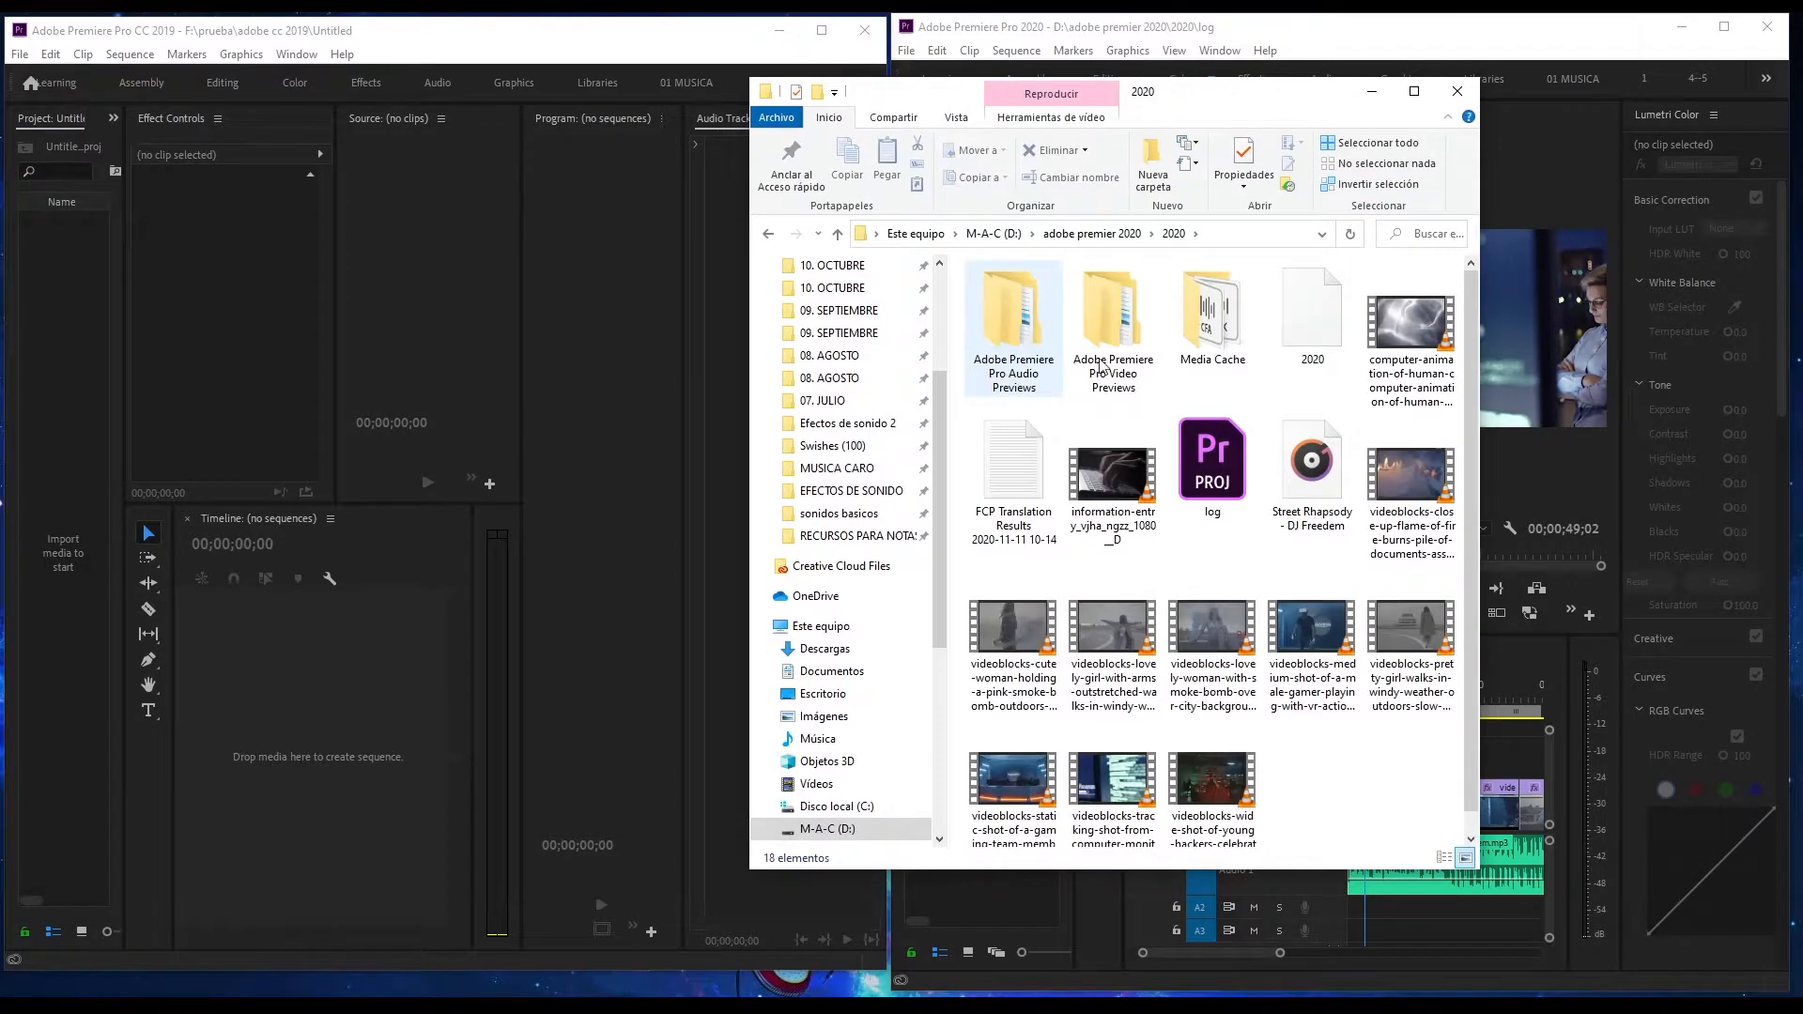
# Import the exported 2020 XML file into the CC 2019 project and open its midia sequence
pyautogui.click(1279, 310)
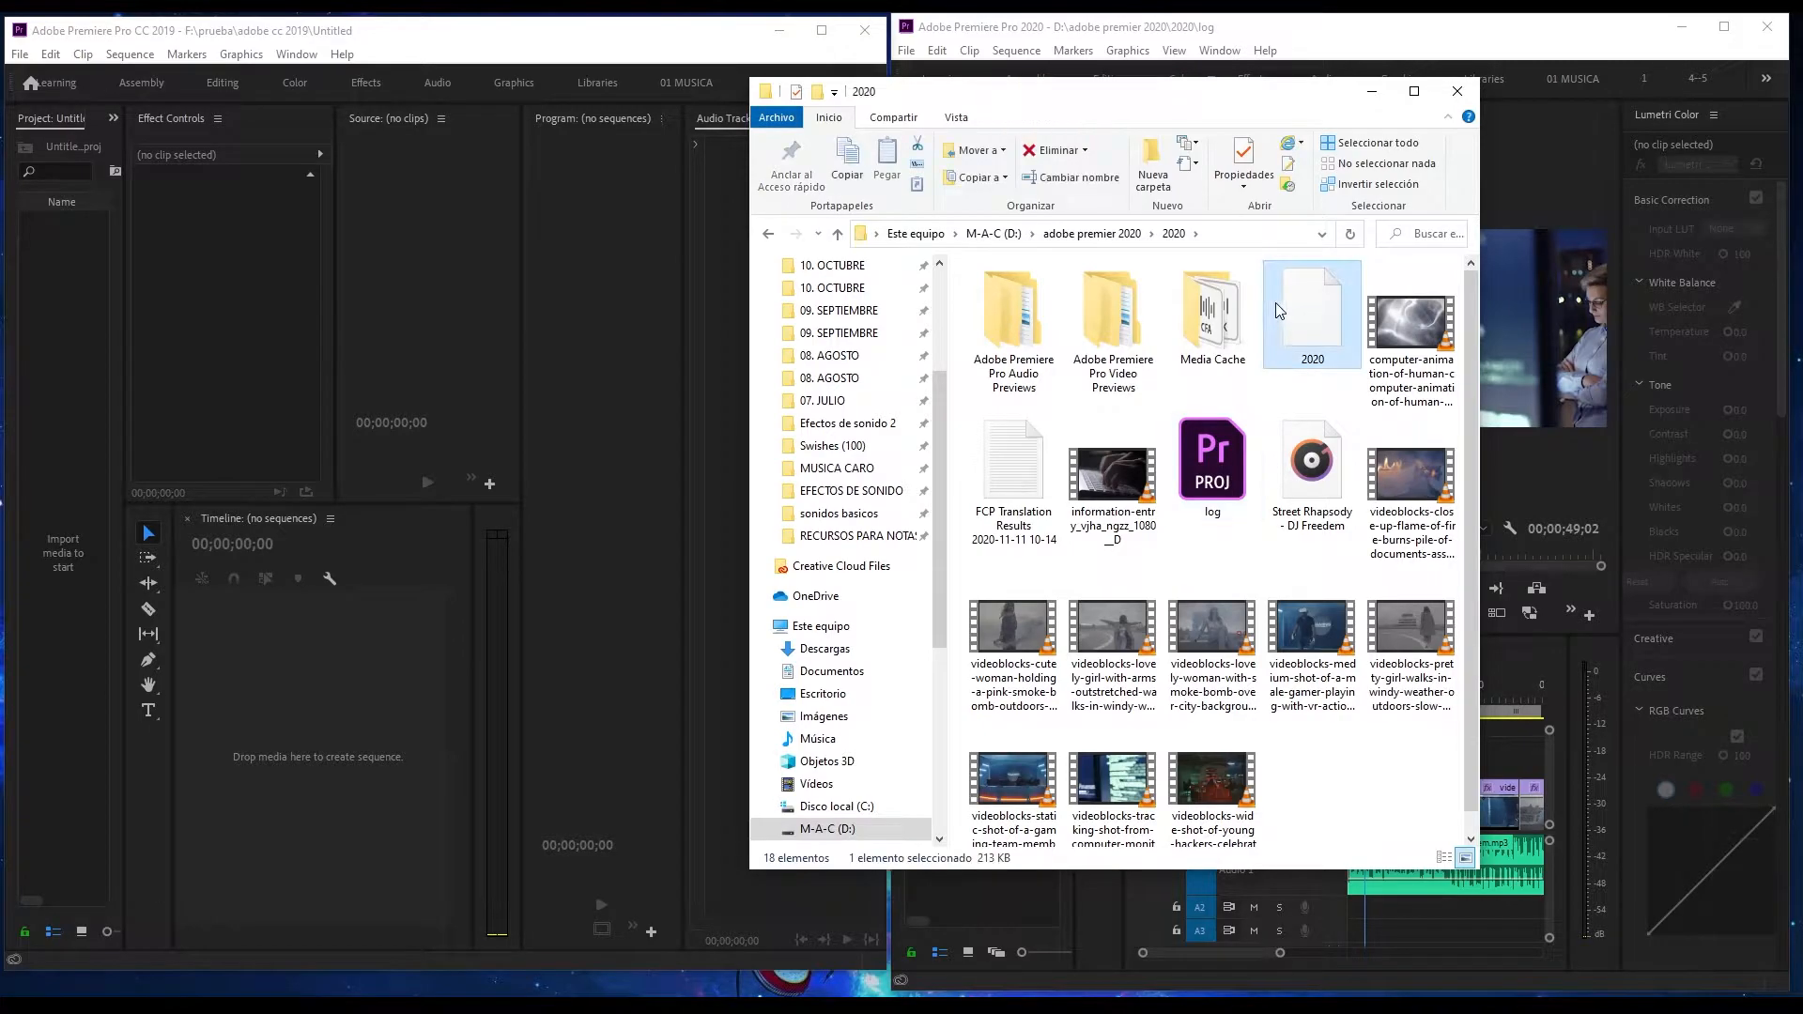
pyautogui.moveTo(1323, 326); pyautogui.dragTo(56, 355)
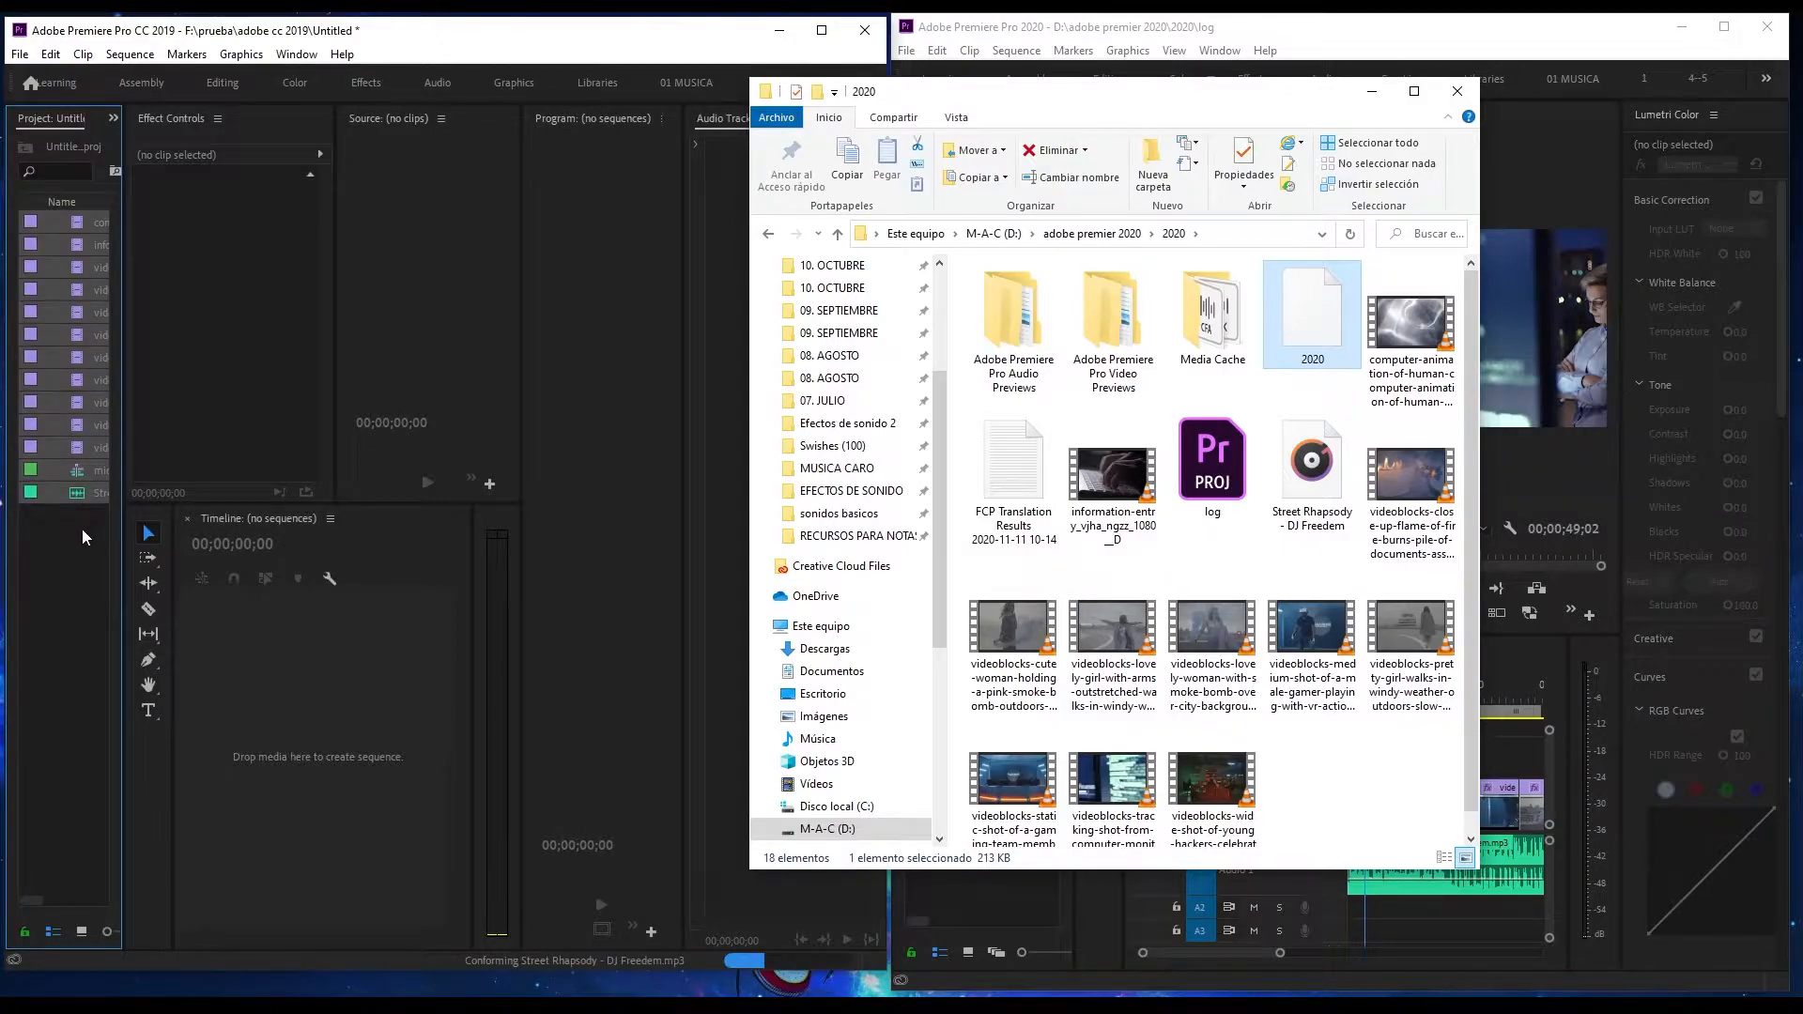
pyautogui.click(82, 528)
pyautogui.doubleClick(86, 469)
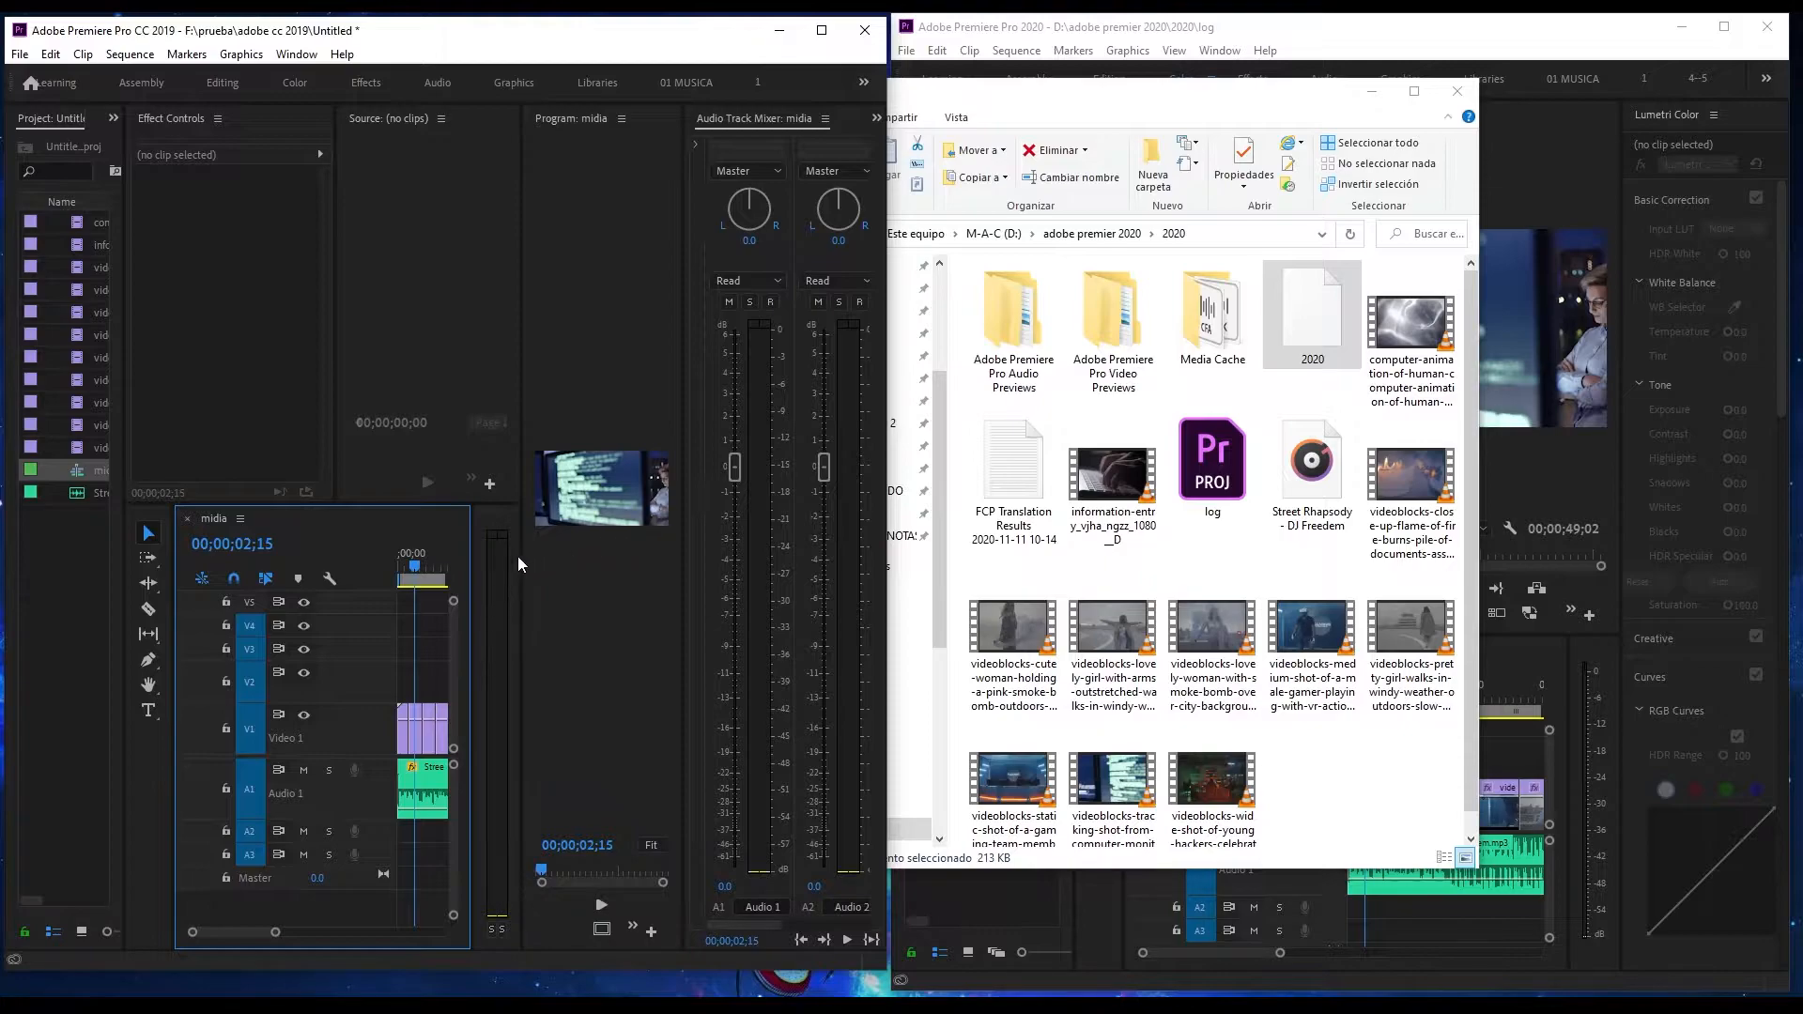
# Widen the timeline to show the whole midia sequence and play it to check the imported edit
pyautogui.moveTo(483, 560); pyautogui.dragTo(741, 565)
pyautogui.press('-')
pyautogui.press('-')
pyautogui.press('-')
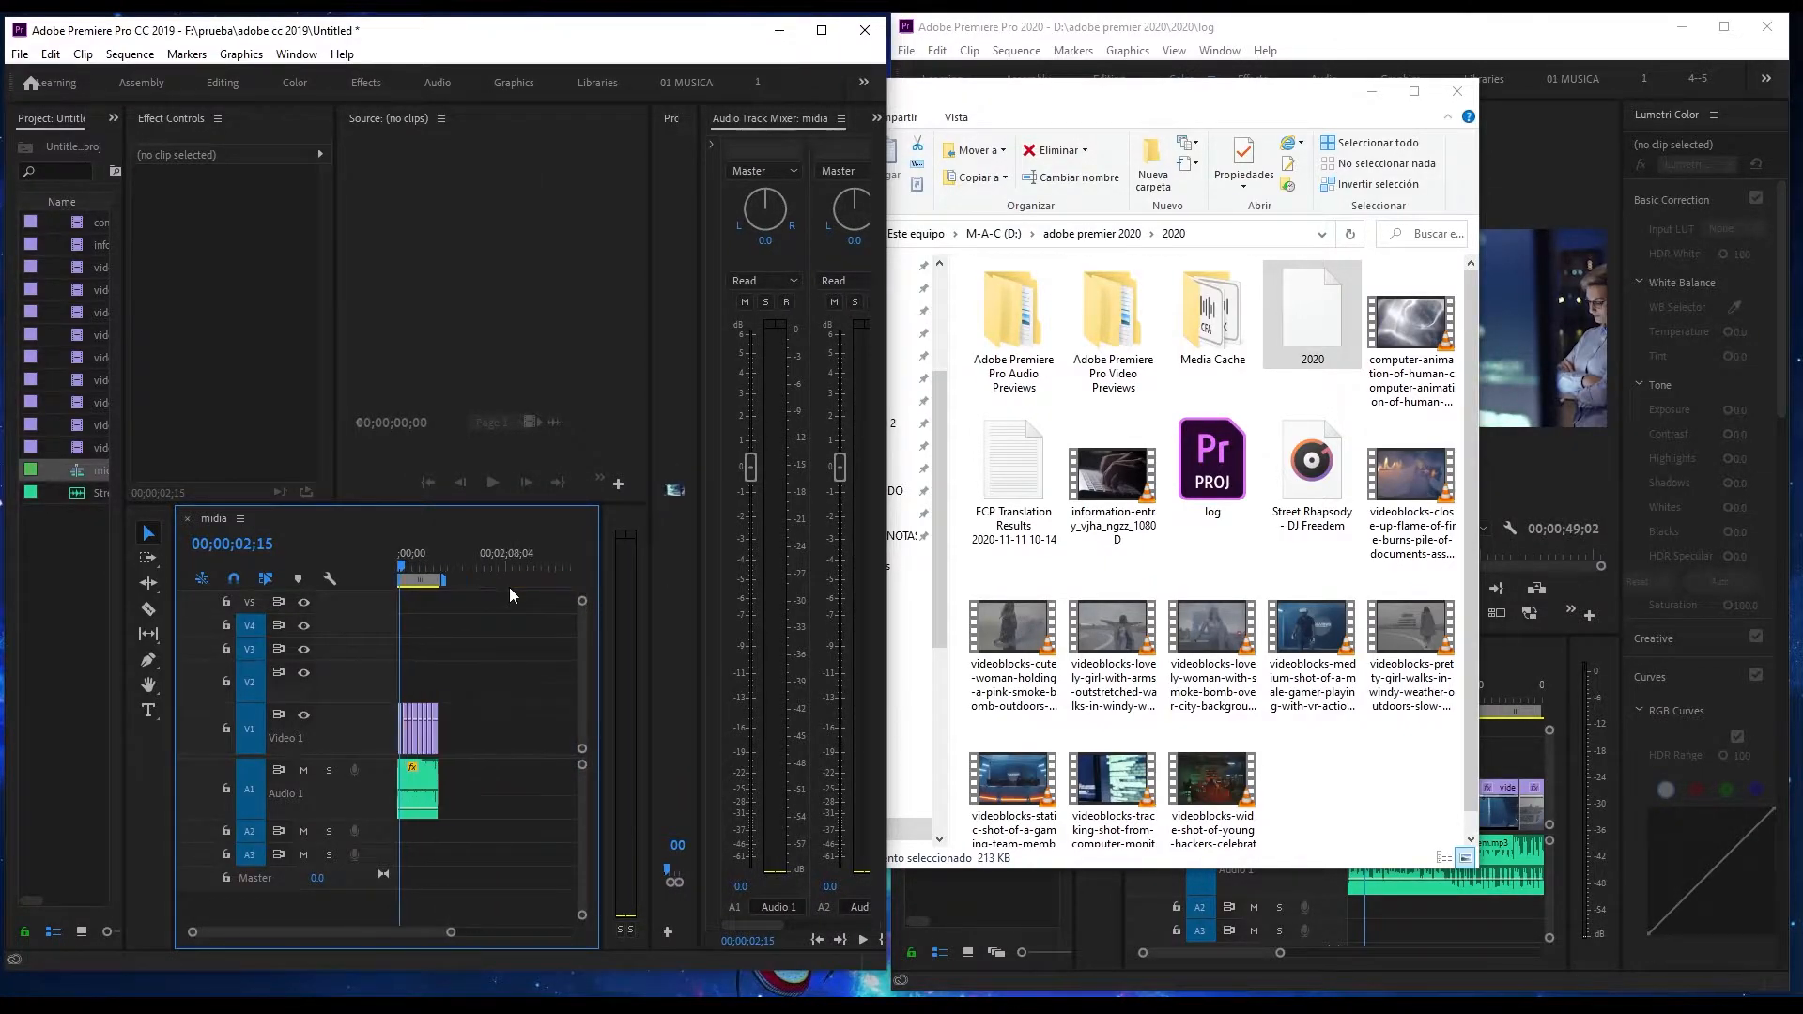
pyautogui.press('space')
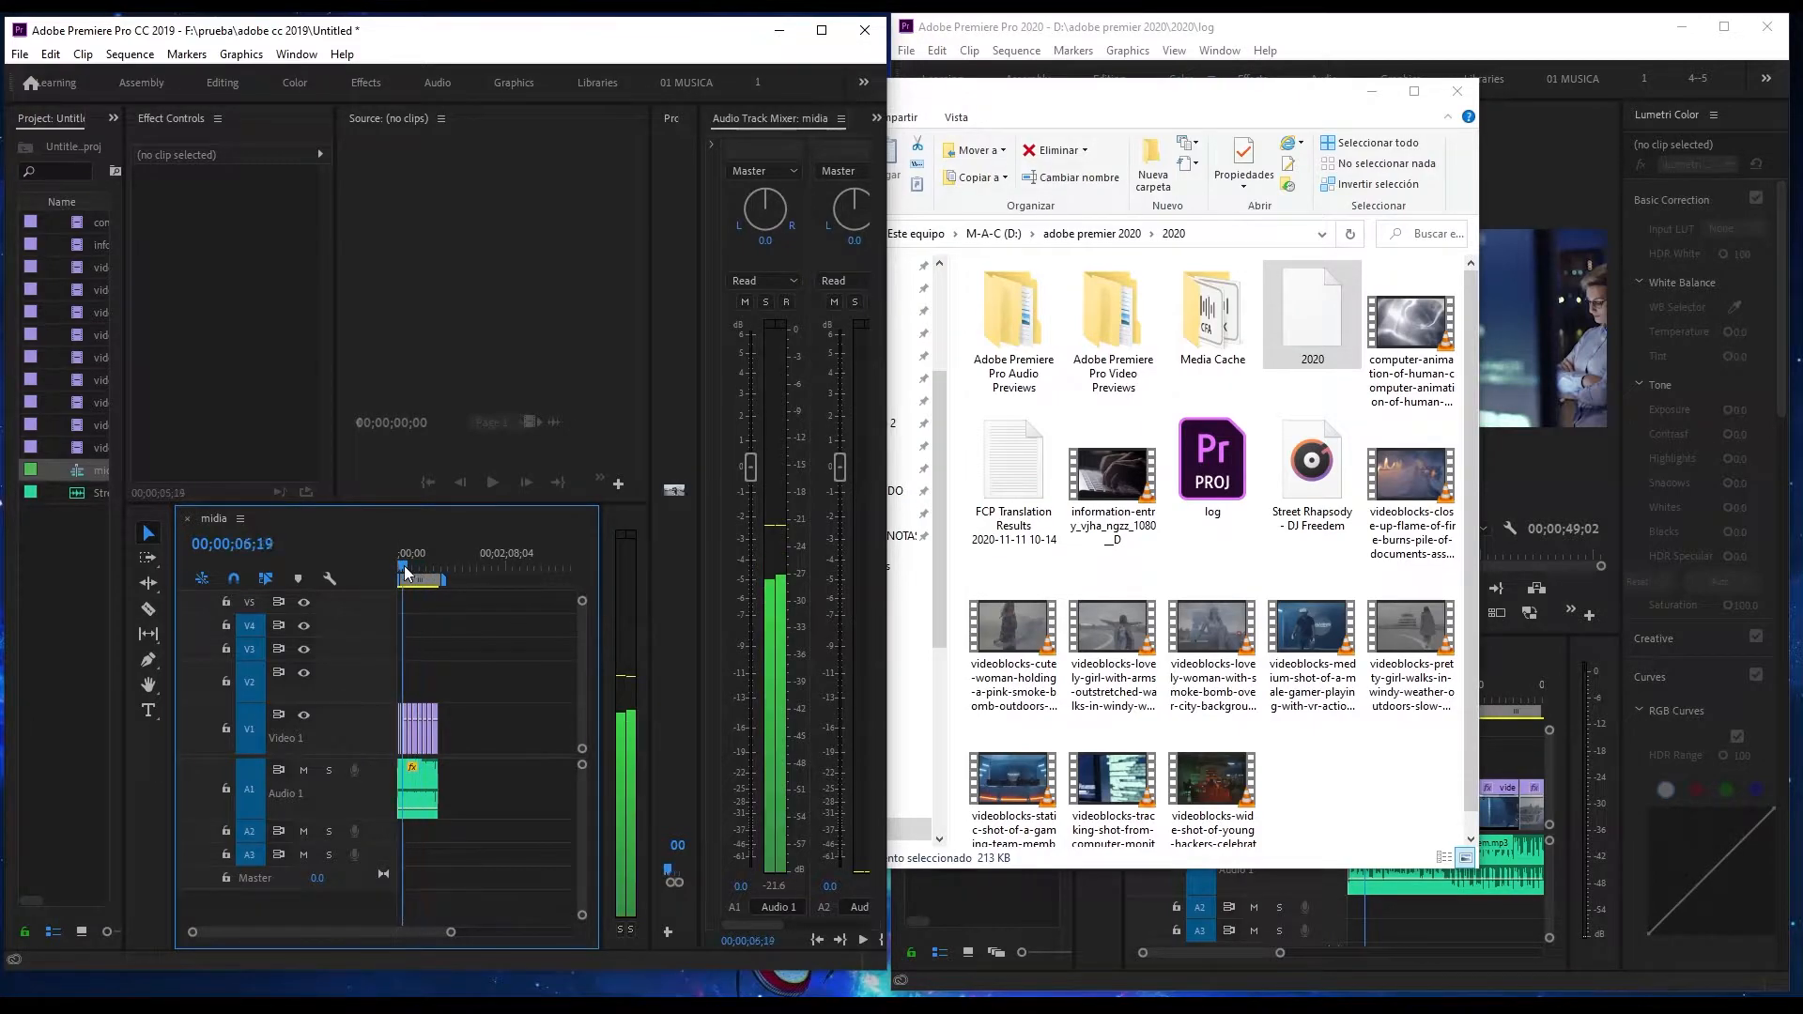
pyautogui.moveTo(699, 510); pyautogui.dragTo(755, 511)
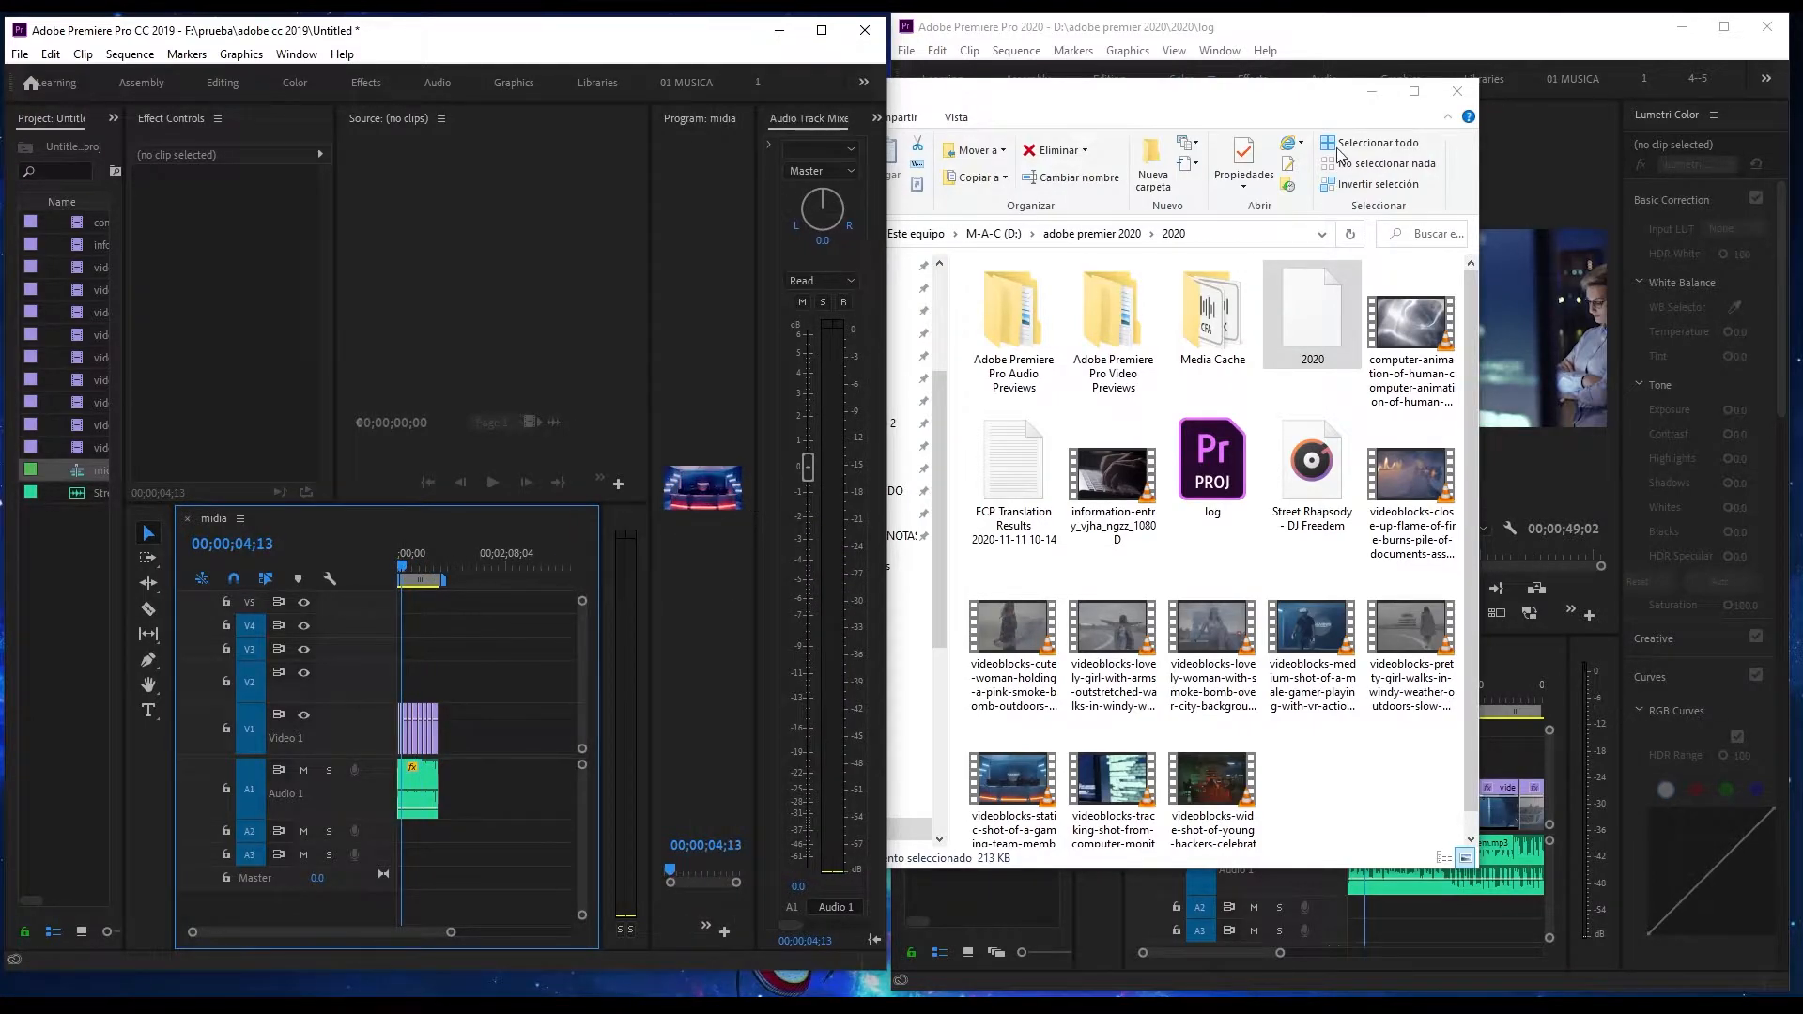
# Minimize File Explorer, enlarge the Program monitor, and replay the midia sequence from its start
pyautogui.click(1371, 91)
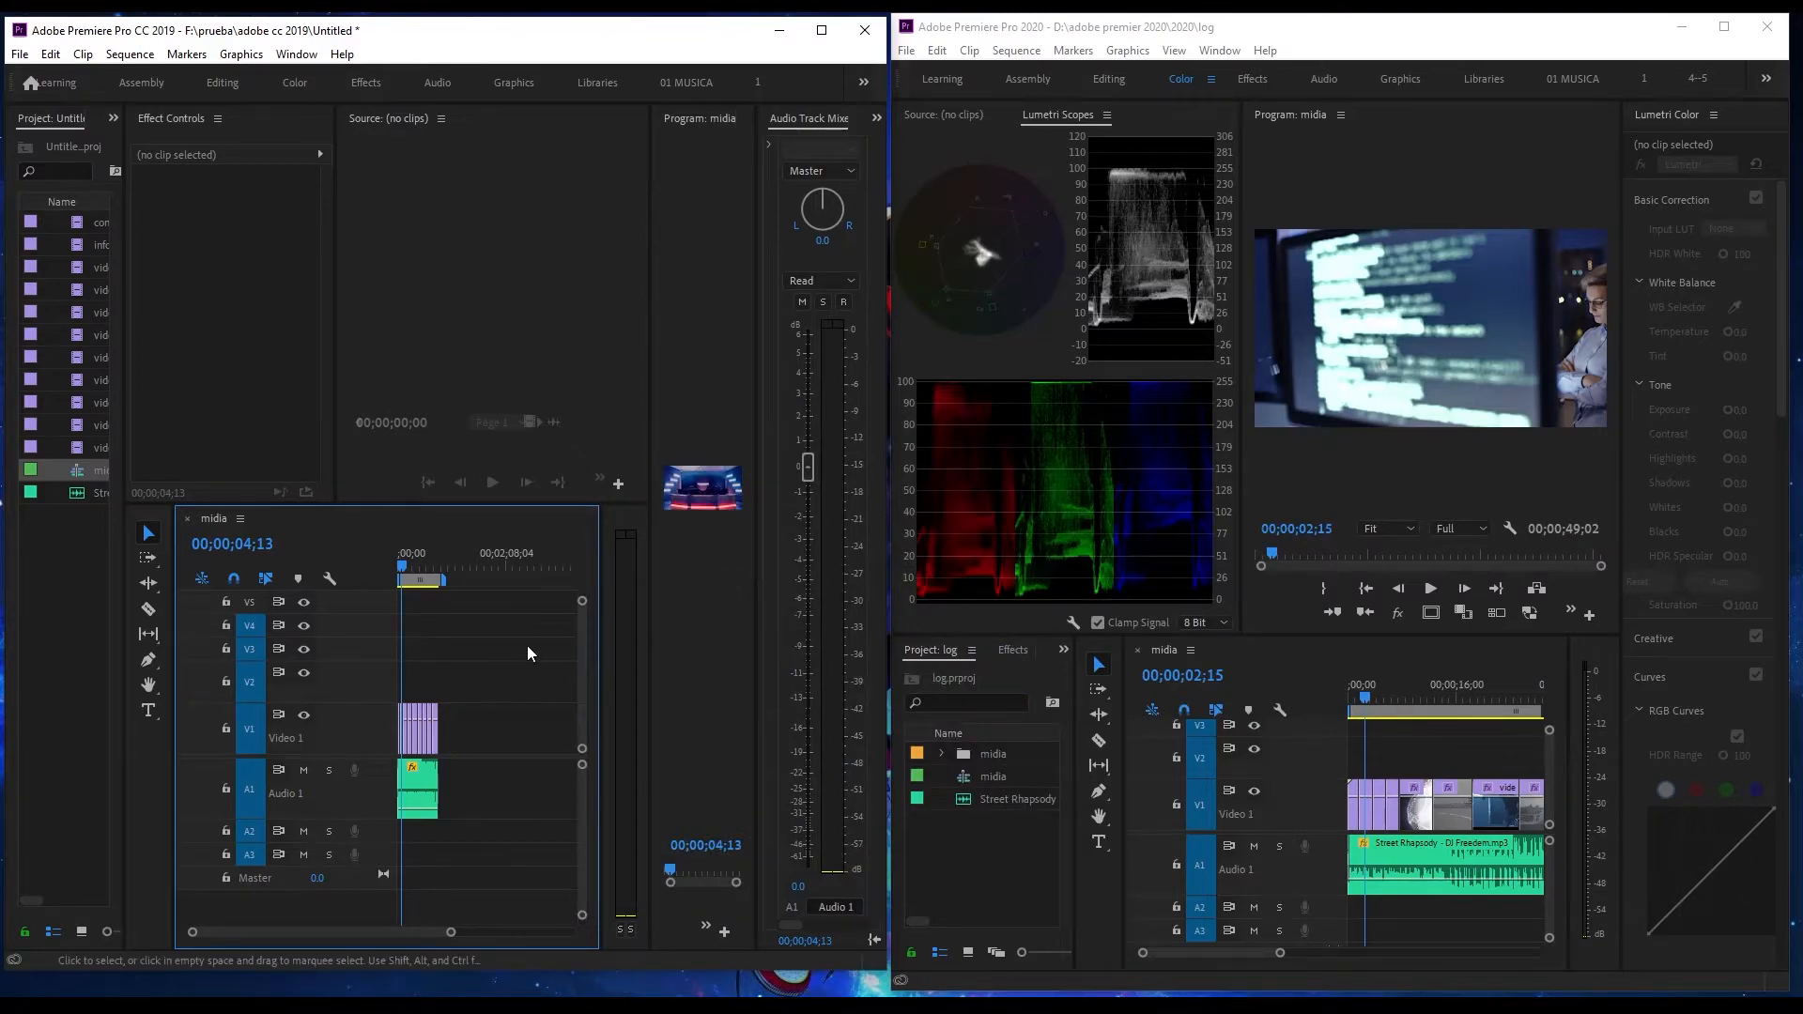
pyautogui.press('space')
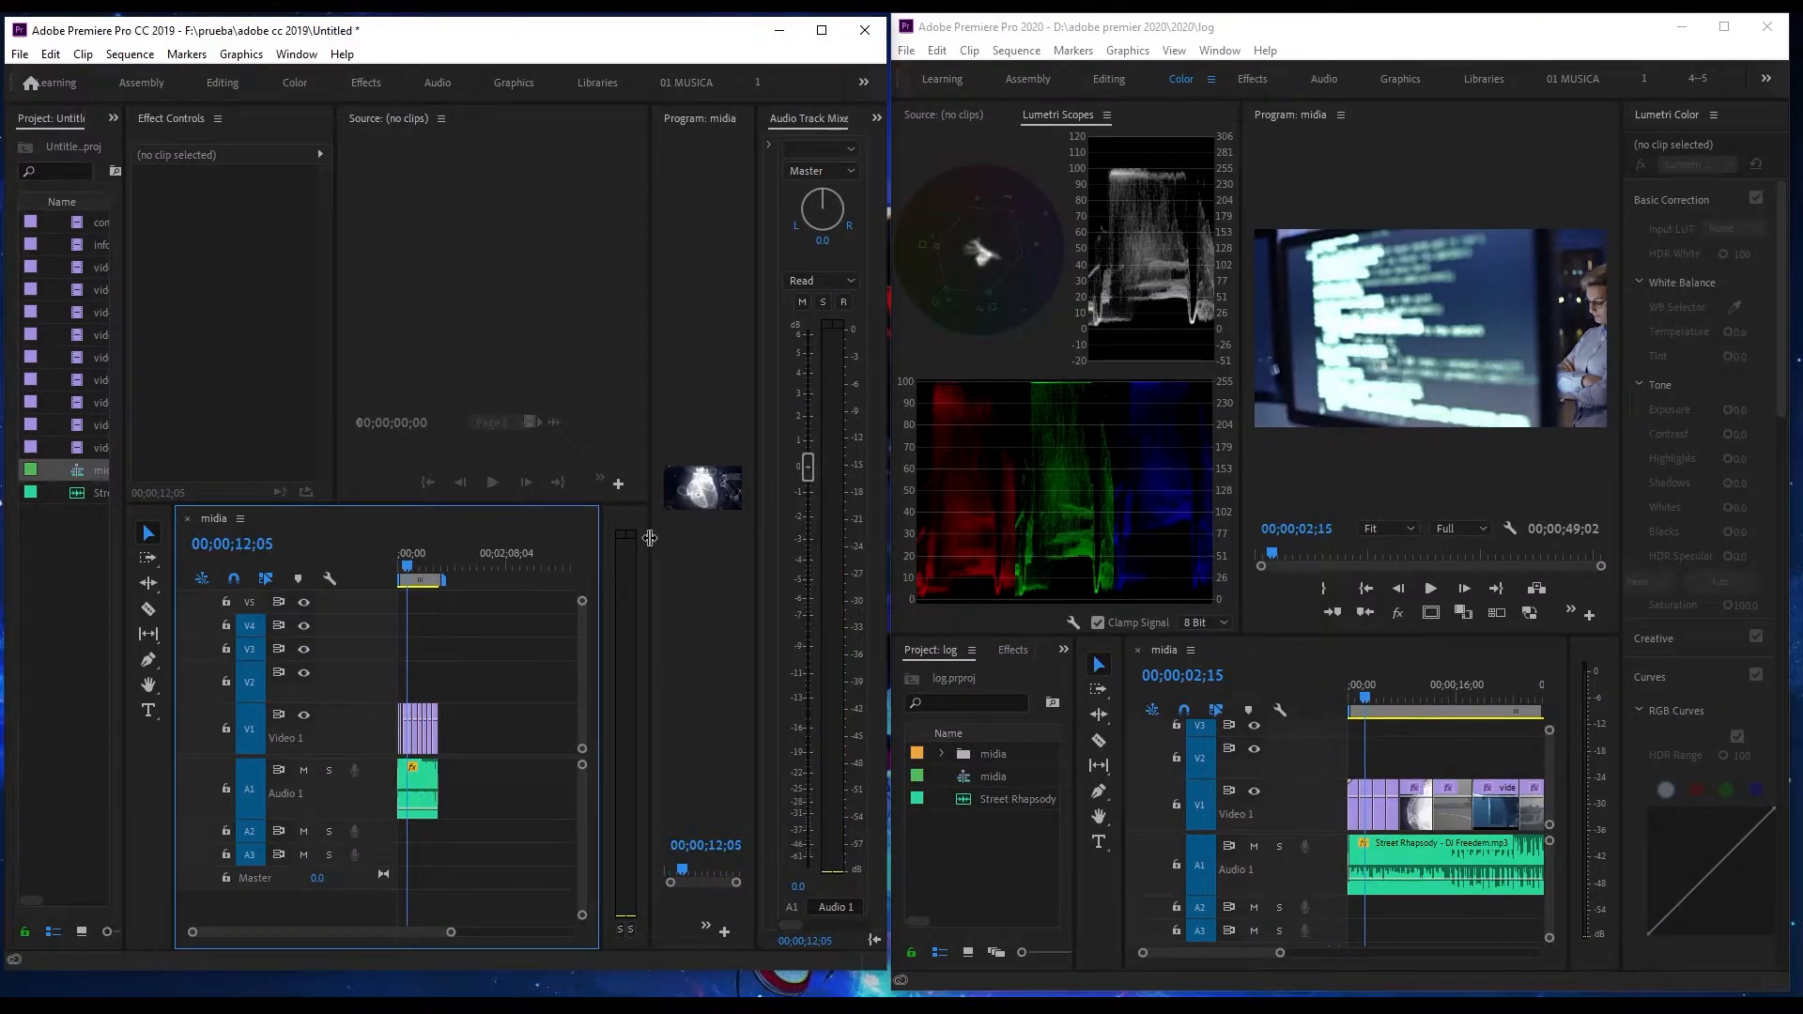
pyautogui.moveTo(650, 538); pyautogui.dragTo(536, 537)
pyautogui.click(427, 575)
pyautogui.moveTo(431, 575); pyautogui.dragTo(393, 571)
pyautogui.press('space')
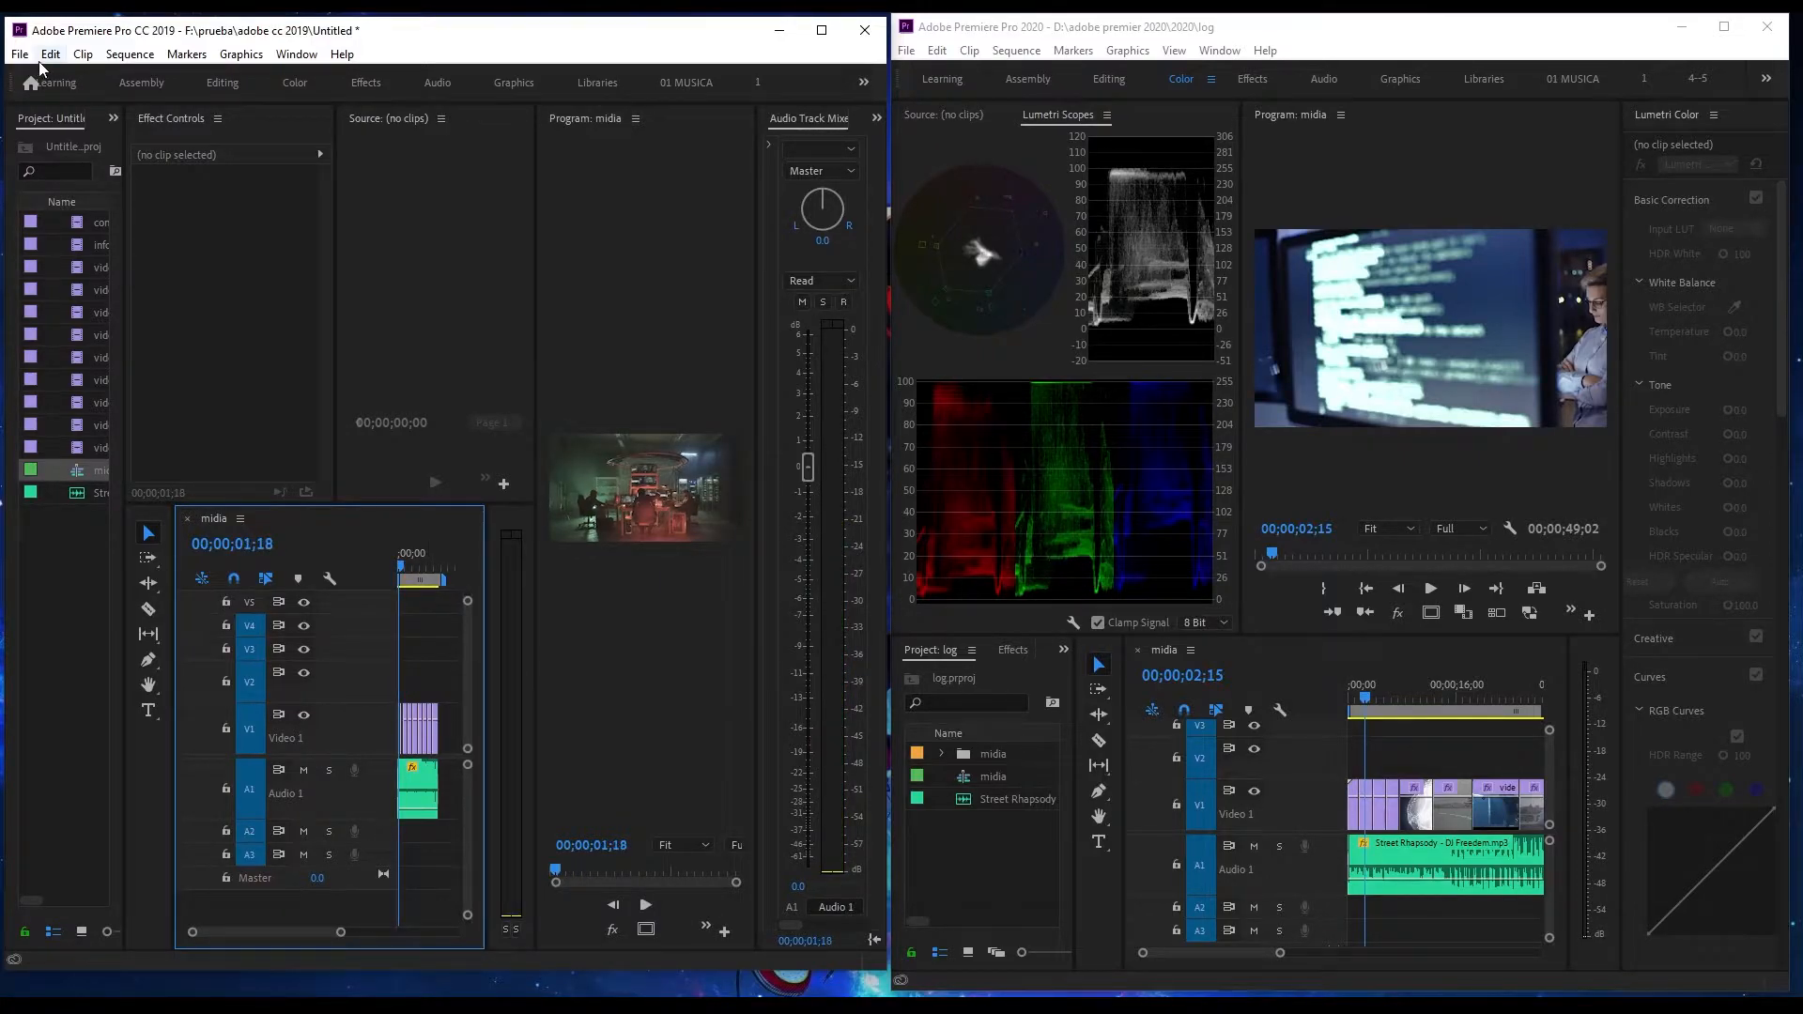
pyautogui.click(20, 56)
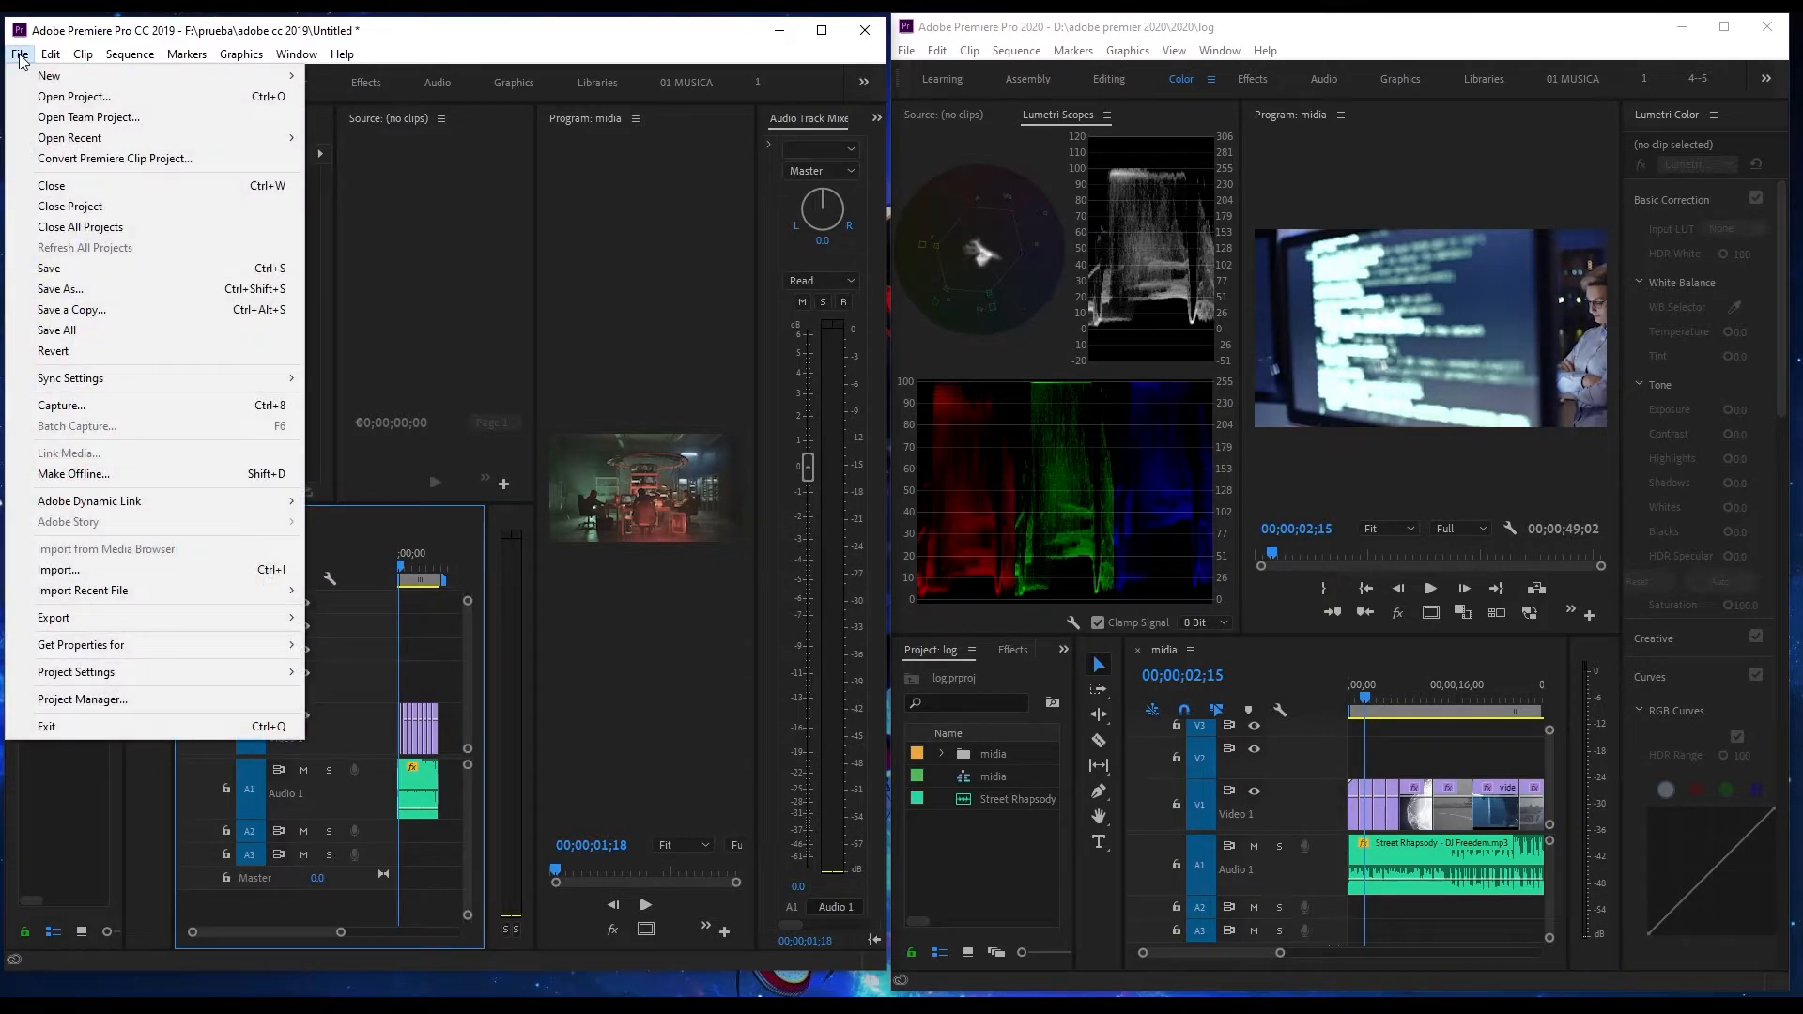
pyautogui.click(20, 55)
pyautogui.click(52, 55)
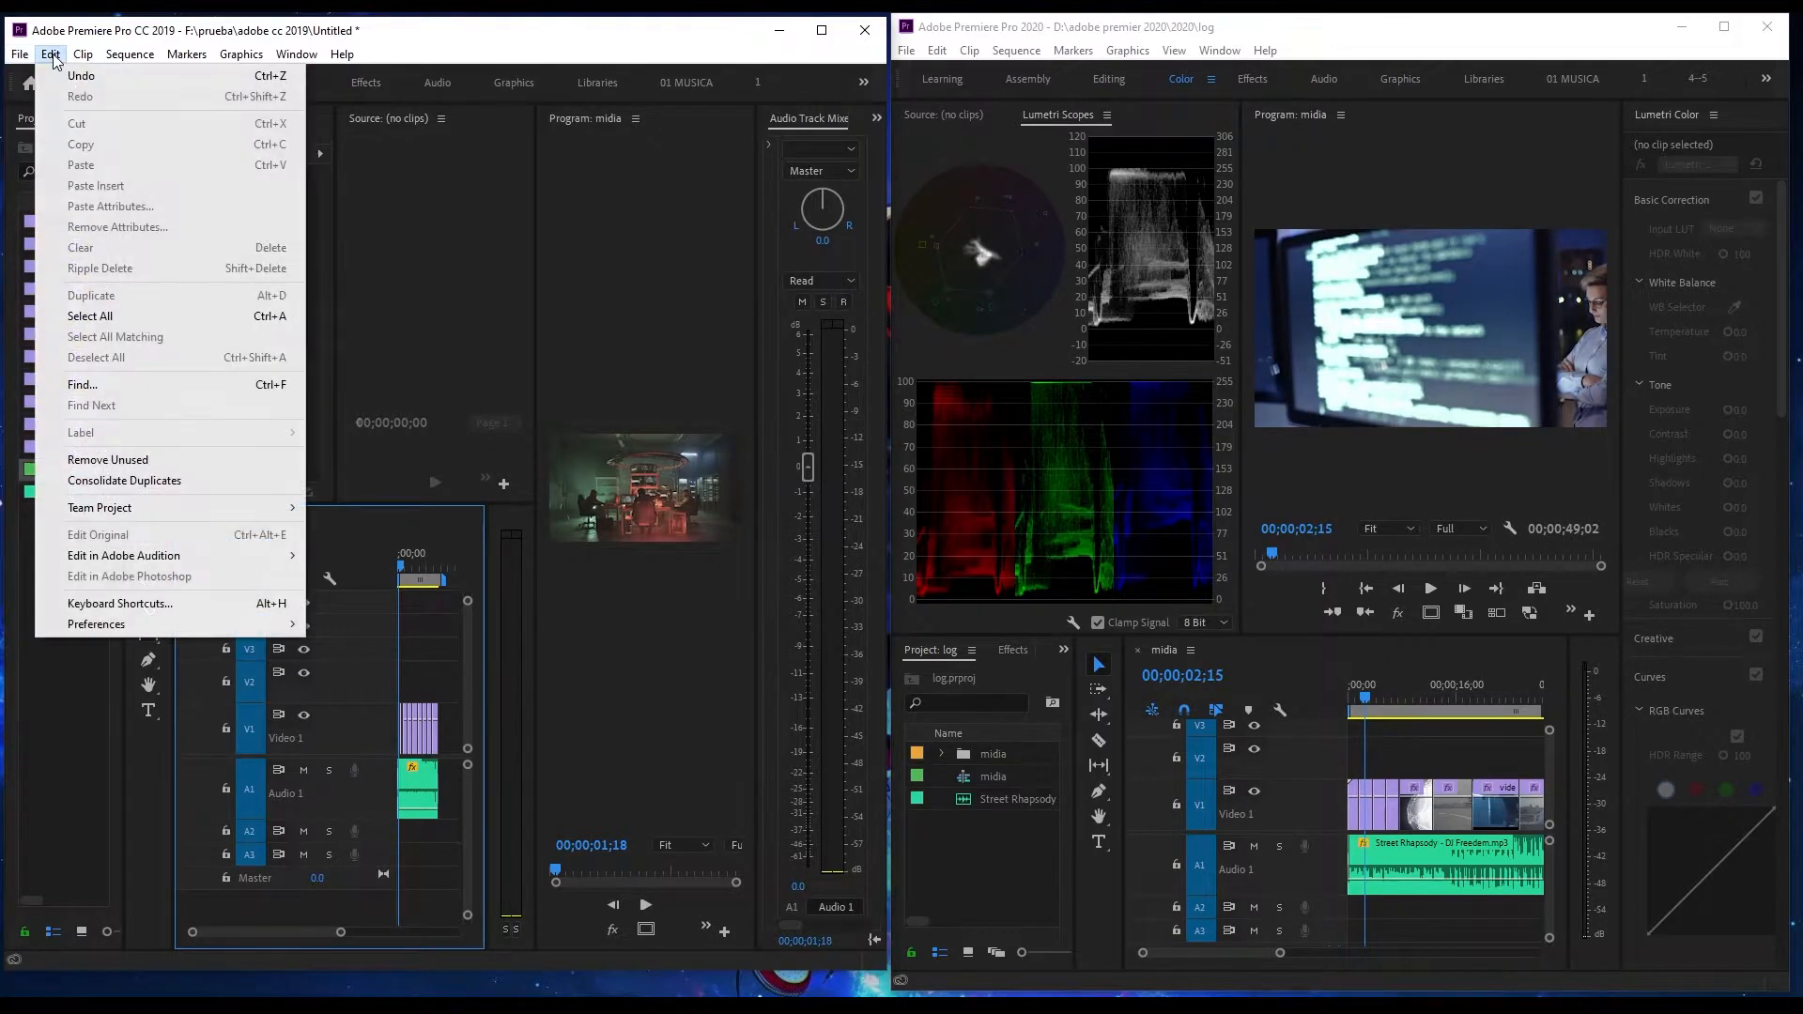
pyautogui.click(51, 56)
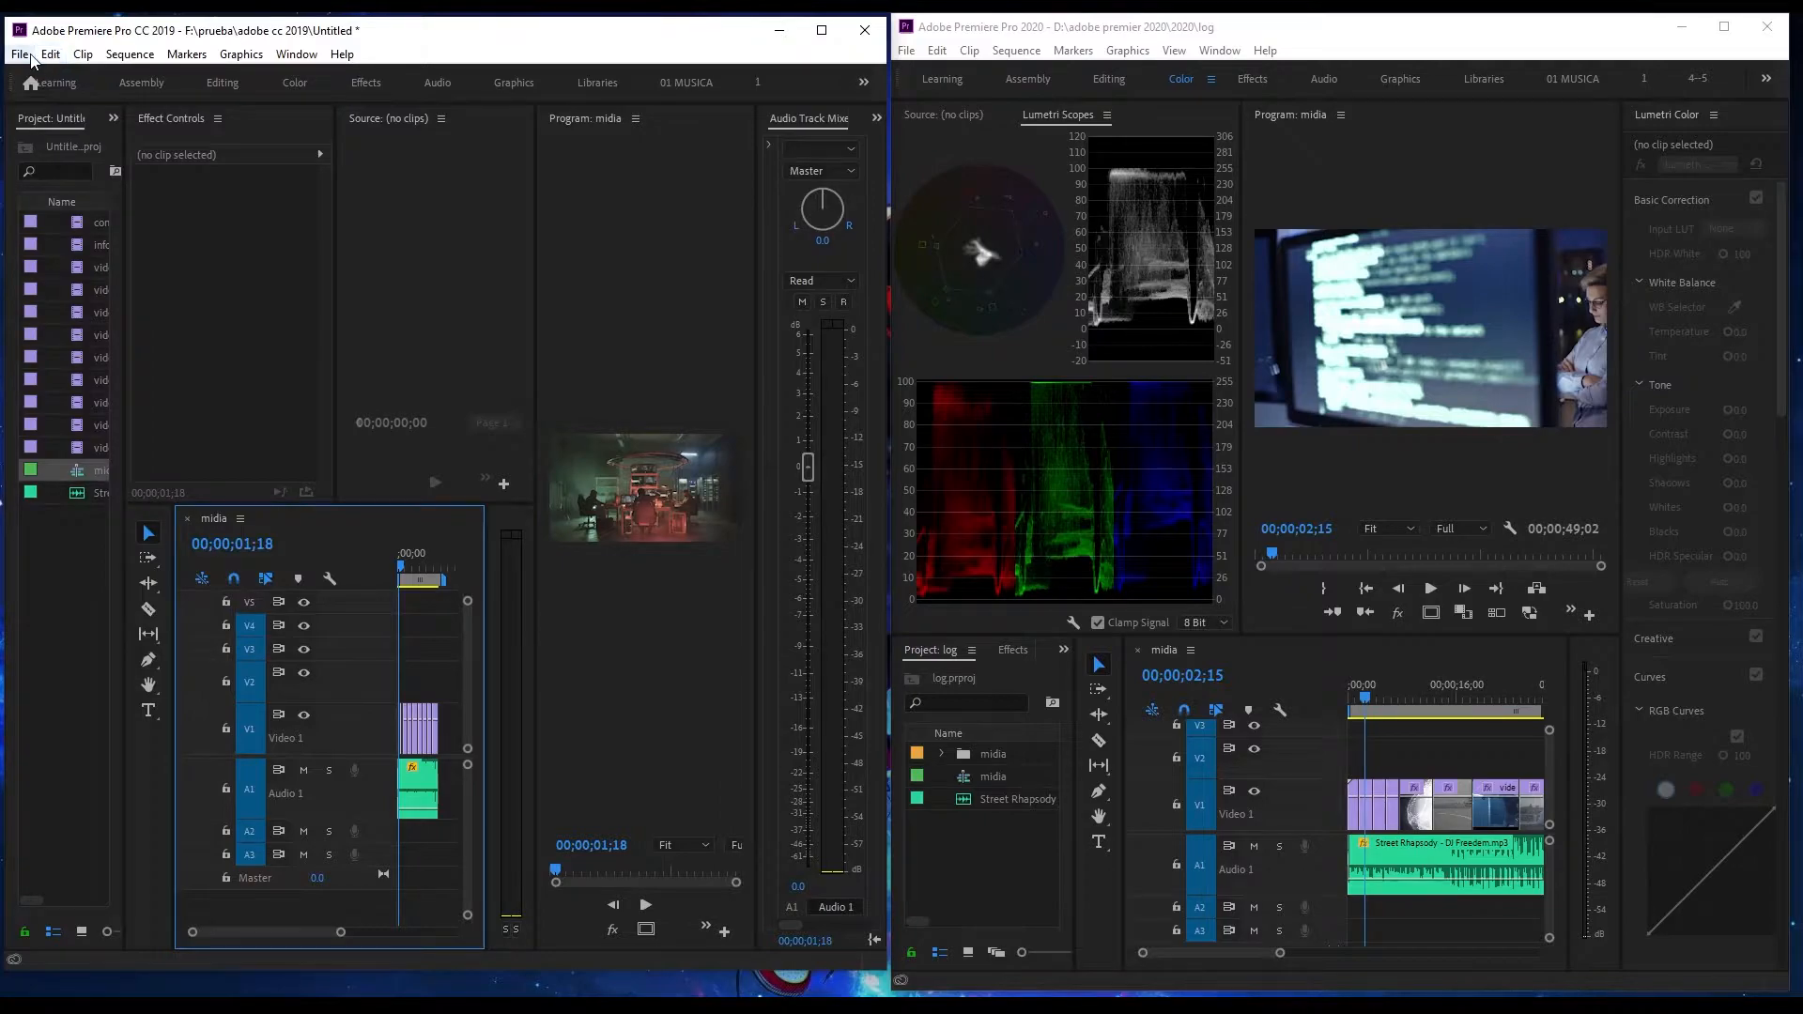
# Exit Premiere Pro CC 2019, saving the changes to the Untitled project
pyautogui.click(21, 55)
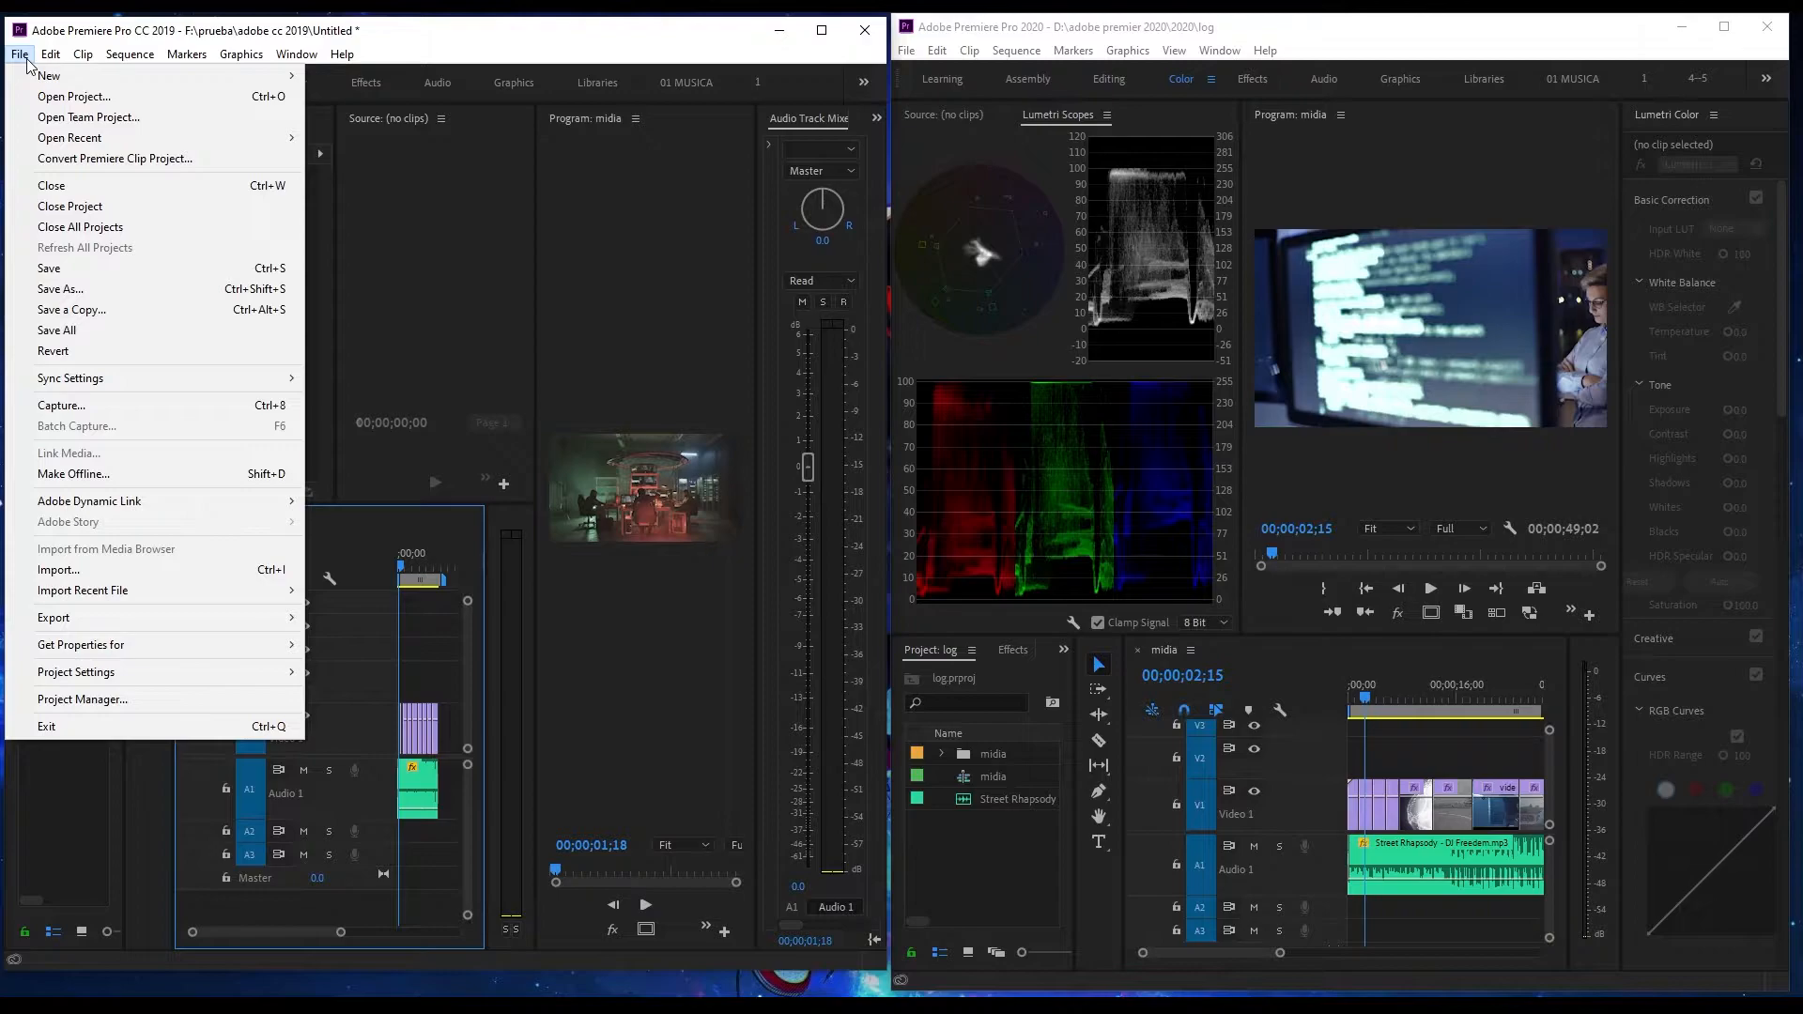
pyautogui.moveTo(31, 75)
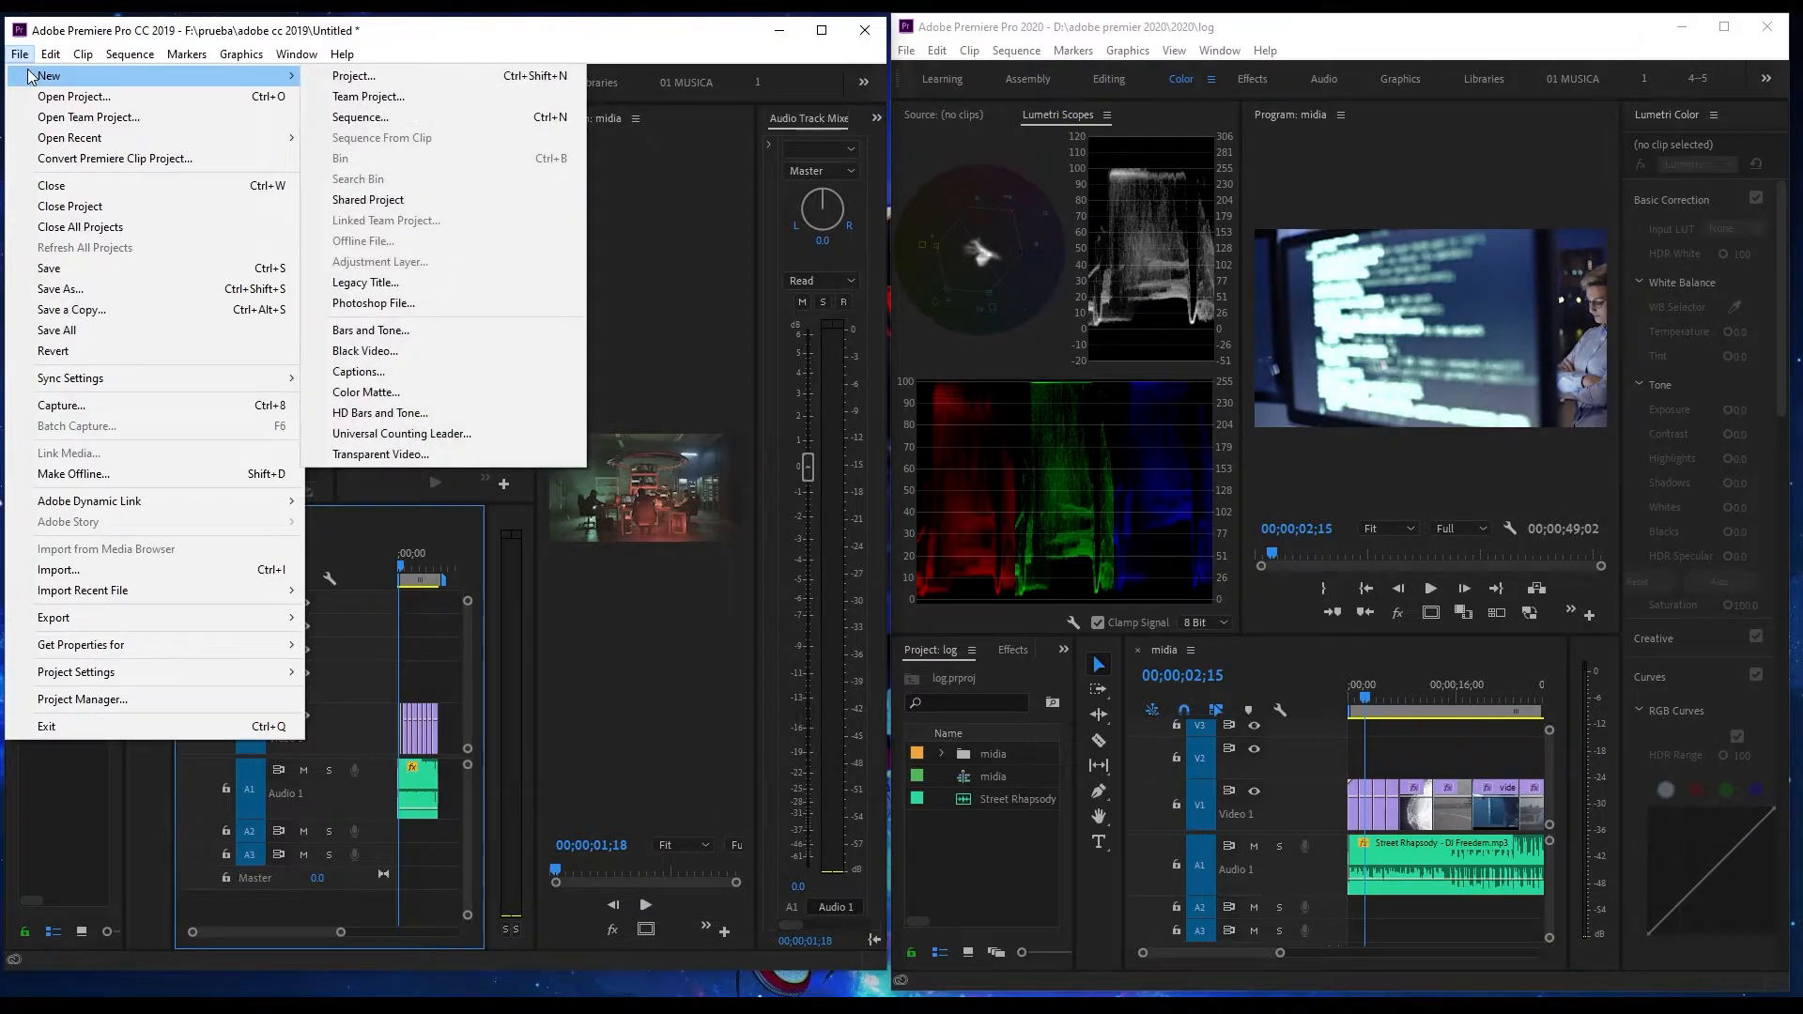
pyautogui.click(173, 728)
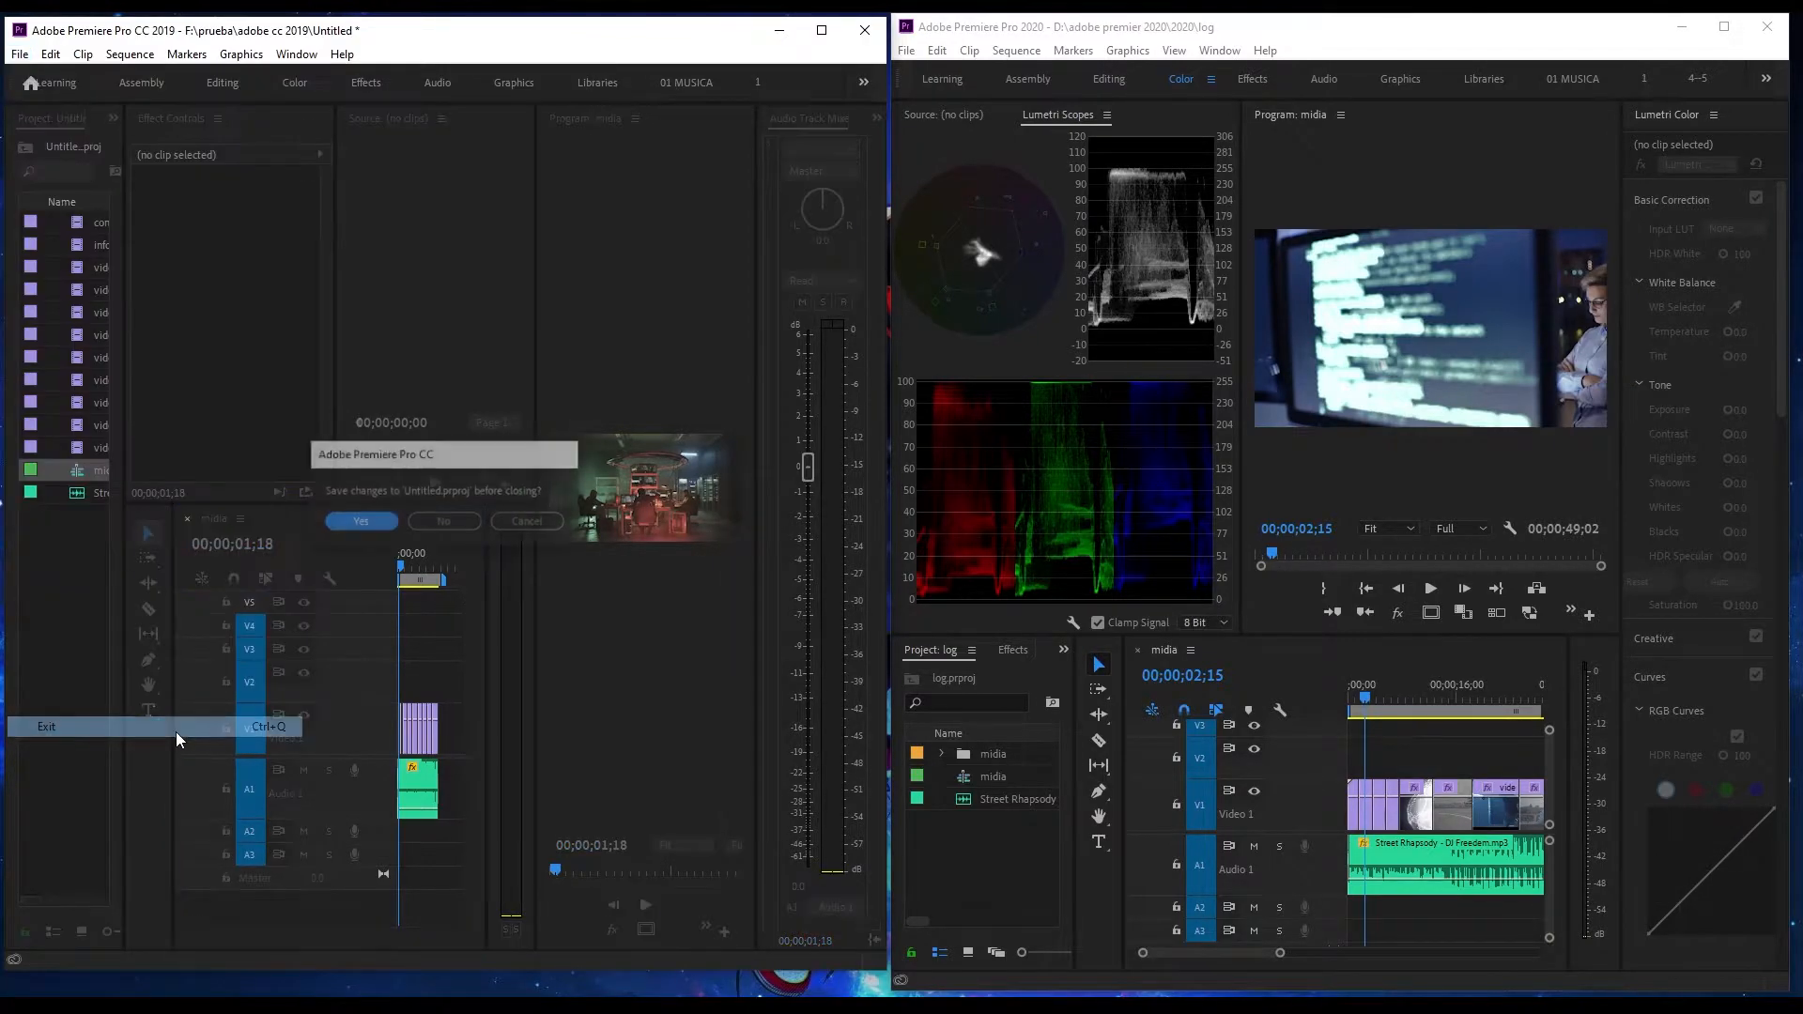
pyautogui.click(368, 523)
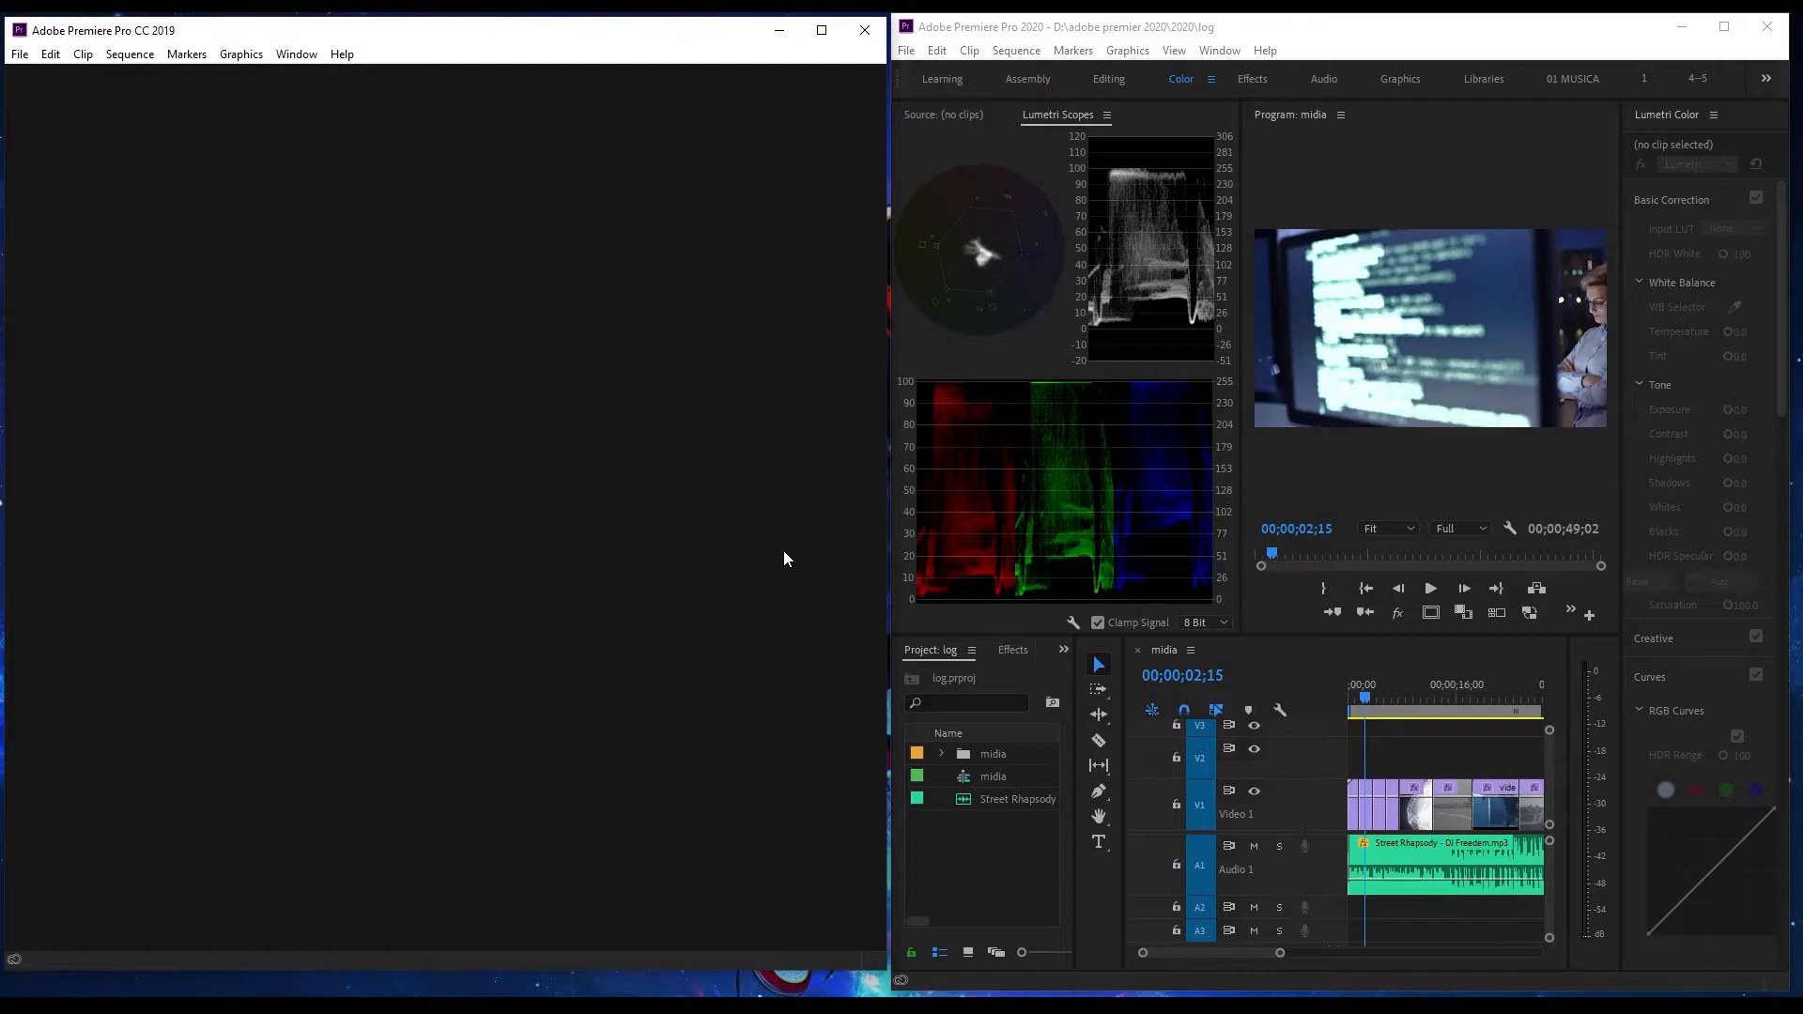
# Switch to the browser's Premiere Pro Downgrader page at downgrader.elements.tv and fit its window beside the empty CC 2019 window
pyautogui.moveTo(602, 969); pyautogui.dragTo(593, 986)
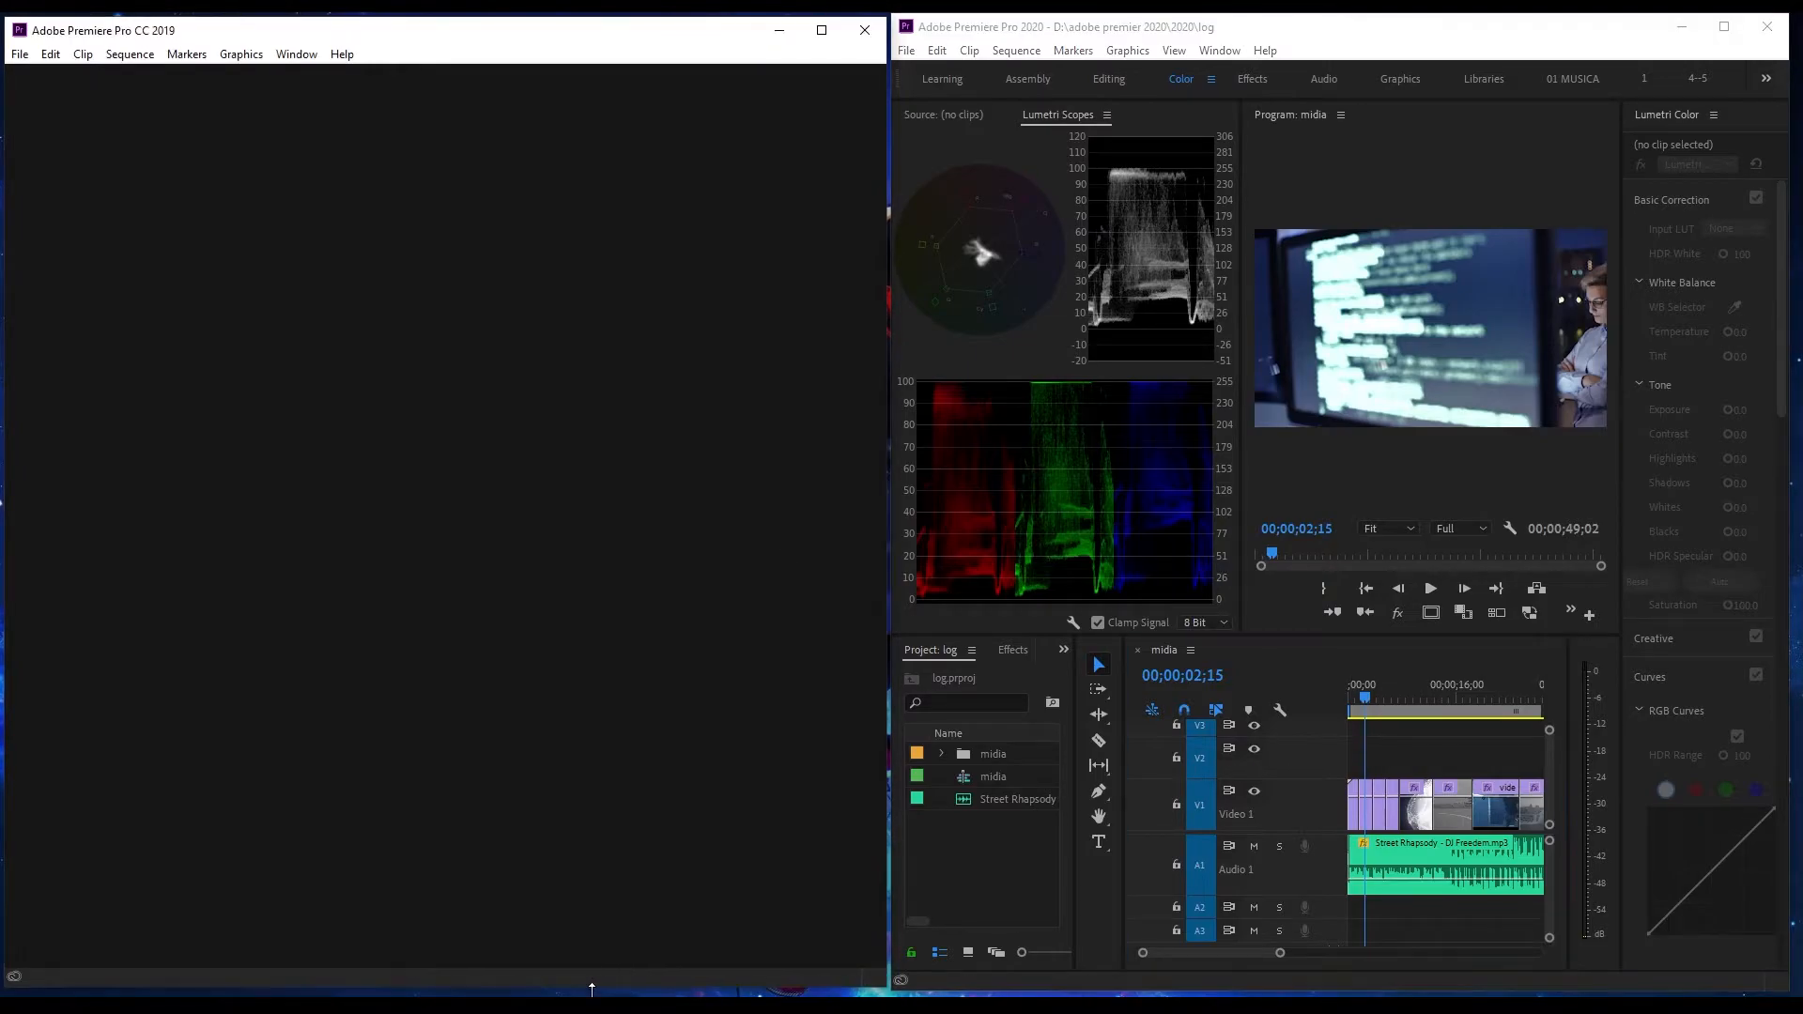
pyautogui.hotkey('alt', 'Tab')
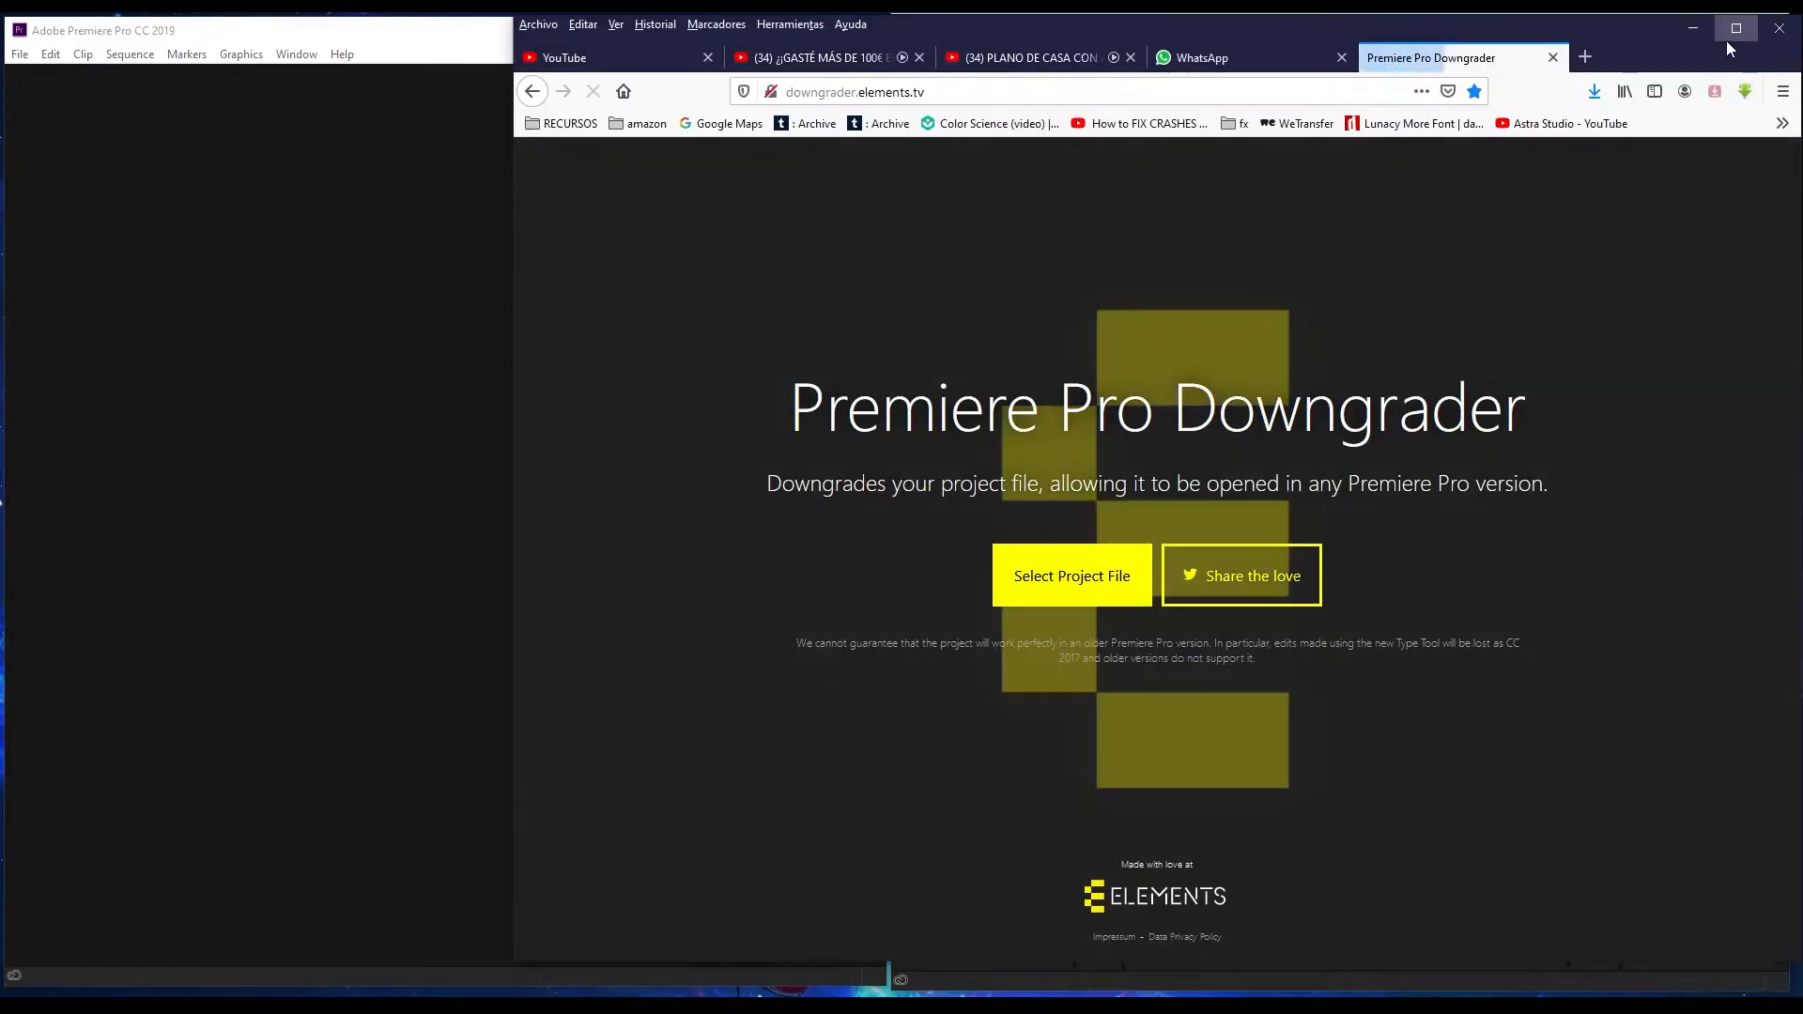
pyautogui.moveTo(1127, 22); pyautogui.dragTo(983, 22)
pyautogui.moveTo(1669, 295); pyautogui.dragTo(1480, 295)
pyautogui.moveTo(1146, 18); pyautogui.dragTo(1270, 20)
# Upload the log project from the 2020 folder inside adobe premier 2020 on drive D: to the Premiere Pro Downgrader
pyautogui.click(977, 577)
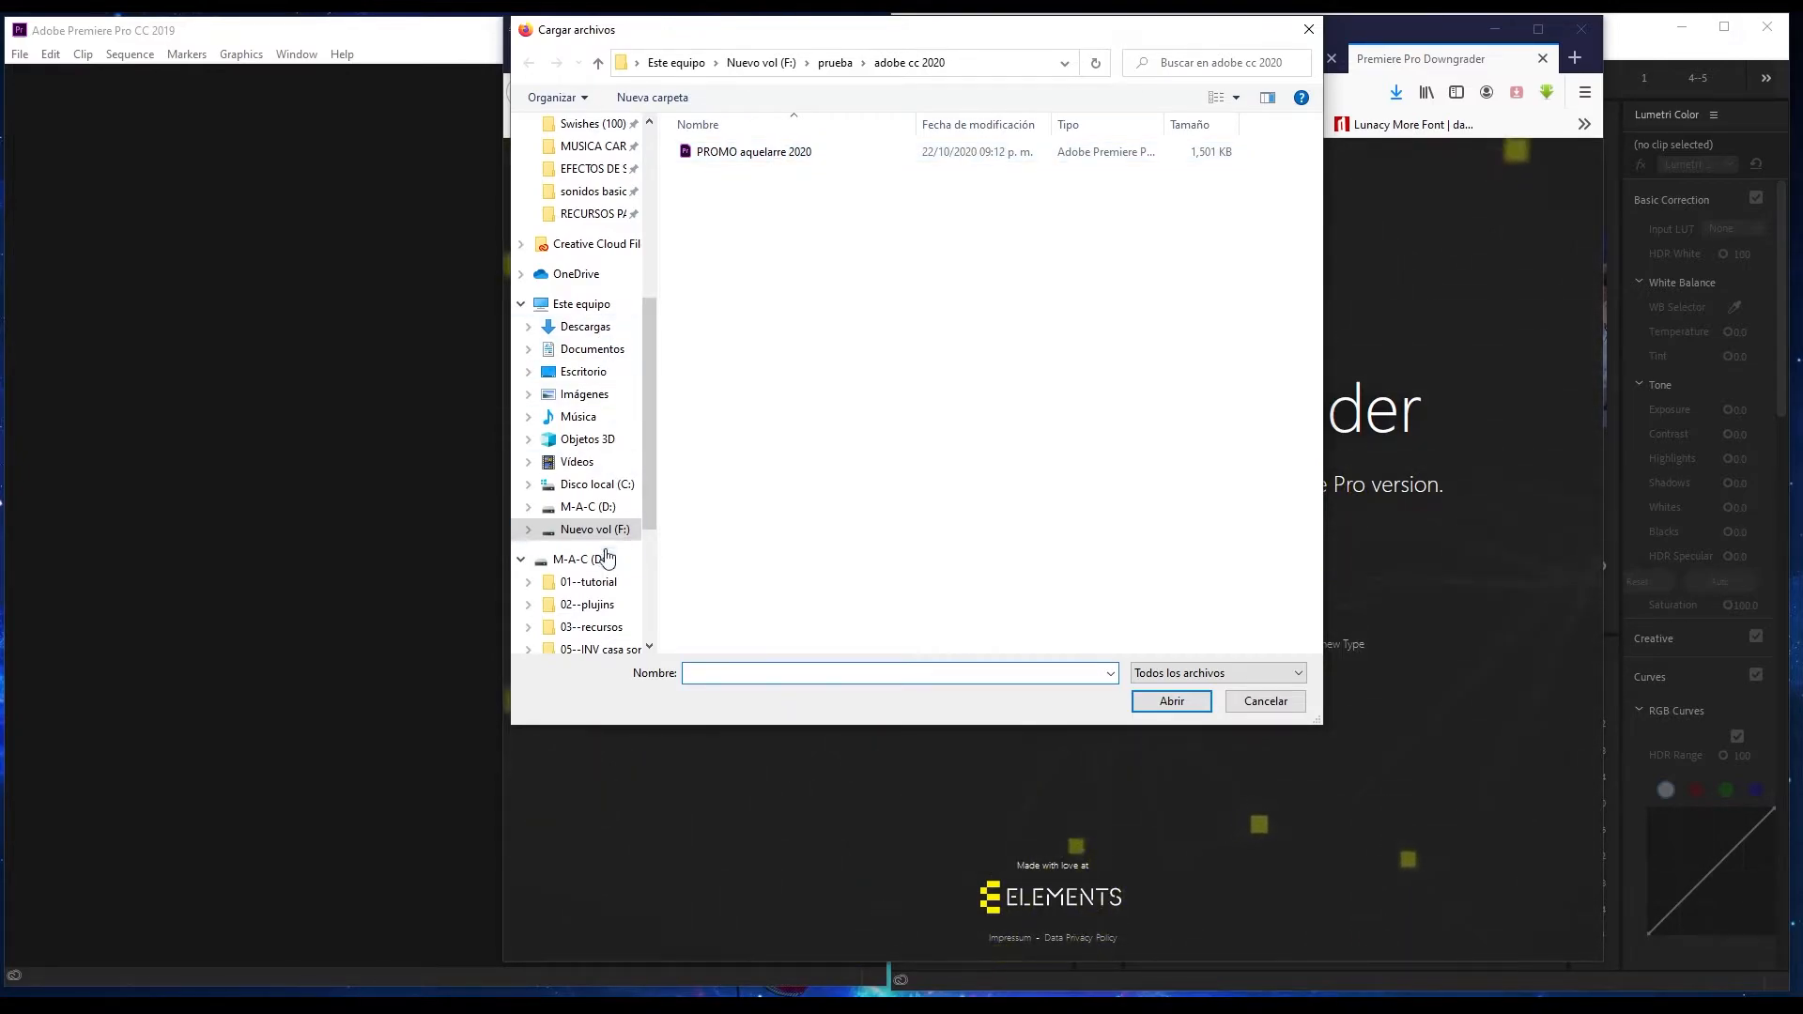
pyautogui.click(581, 306)
pyautogui.doubleClick(987, 399)
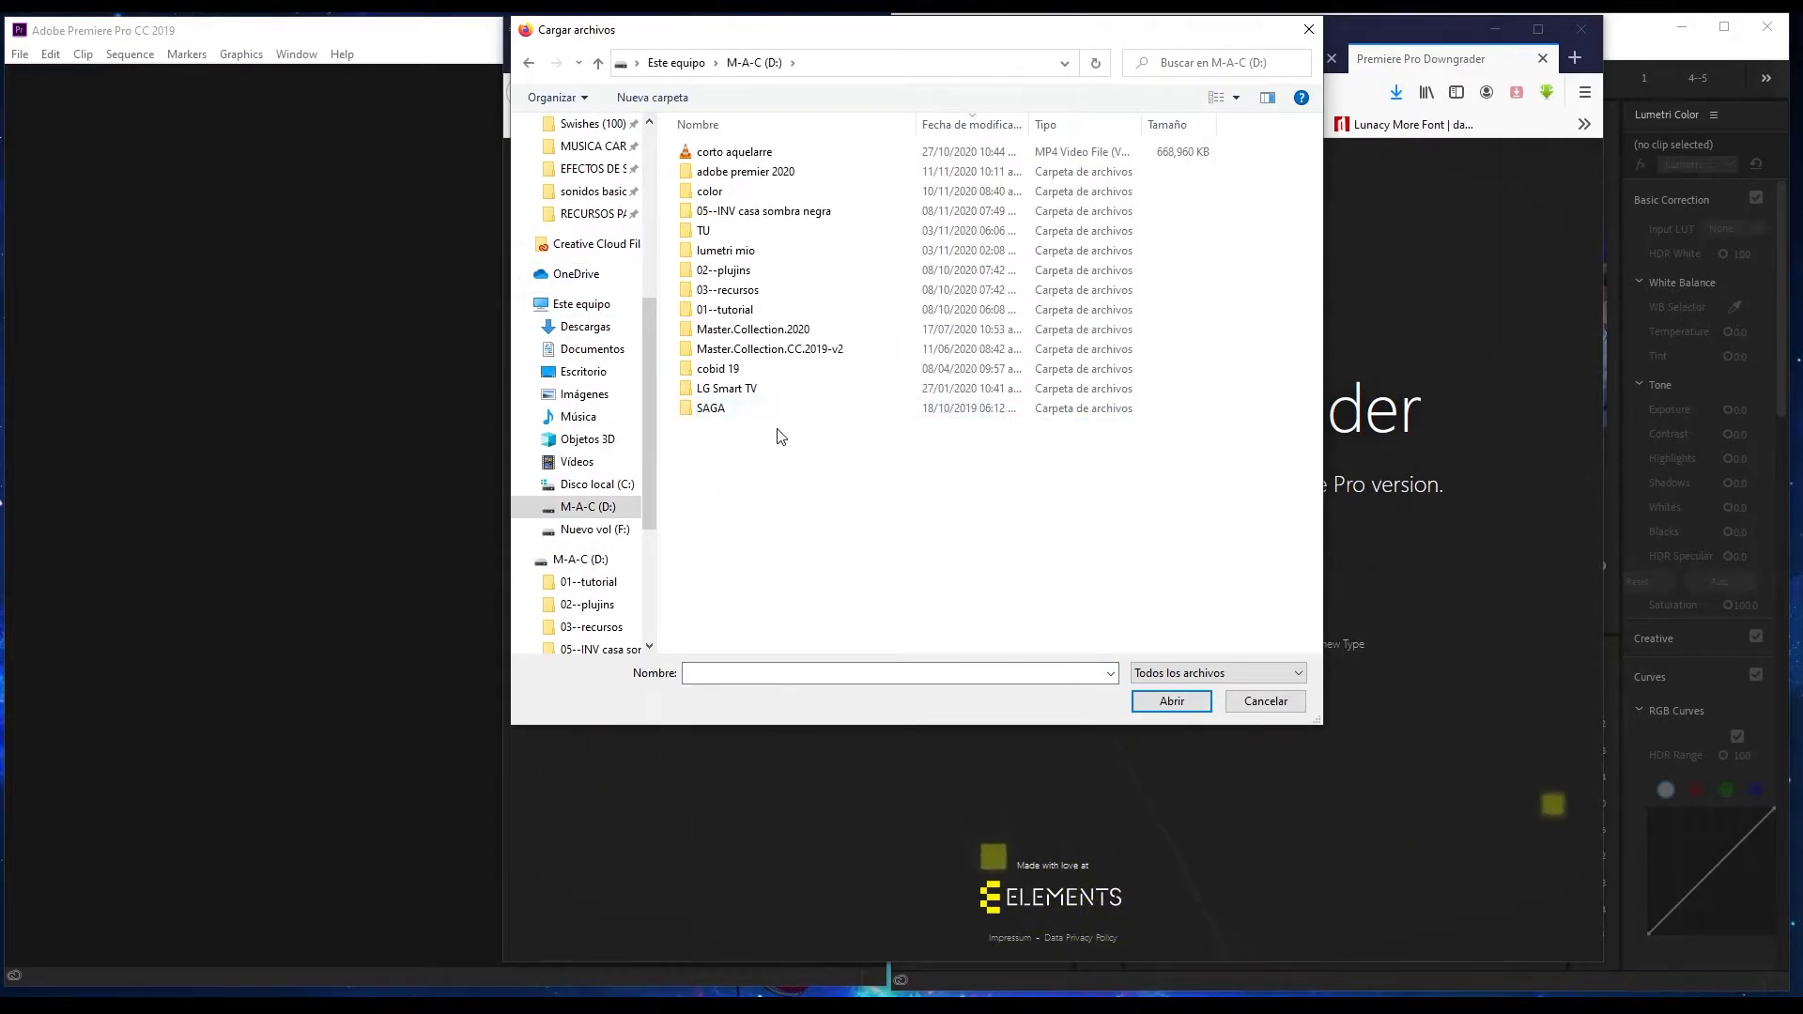
pyautogui.doubleClick(806, 355)
pyautogui.click(529, 62)
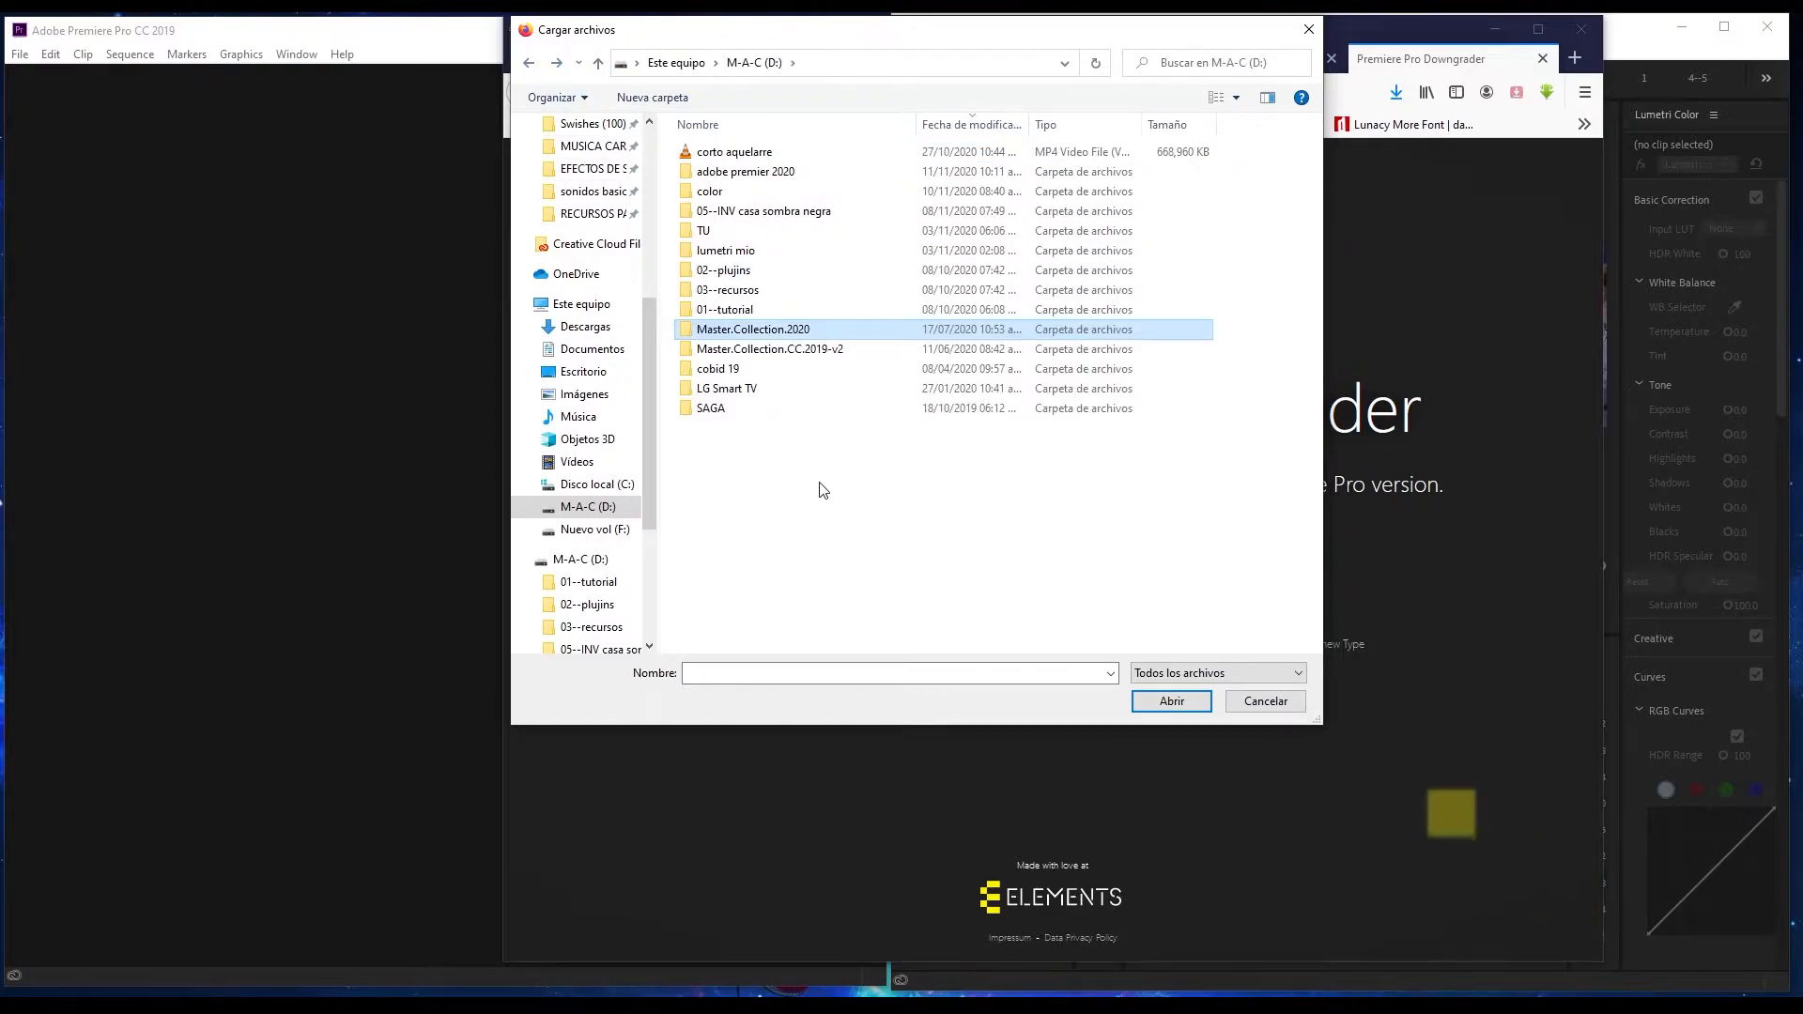
pyautogui.doubleClick(801, 173)
pyautogui.doubleClick(740, 161)
pyautogui.click(831, 319)
pyautogui.click(1171, 700)
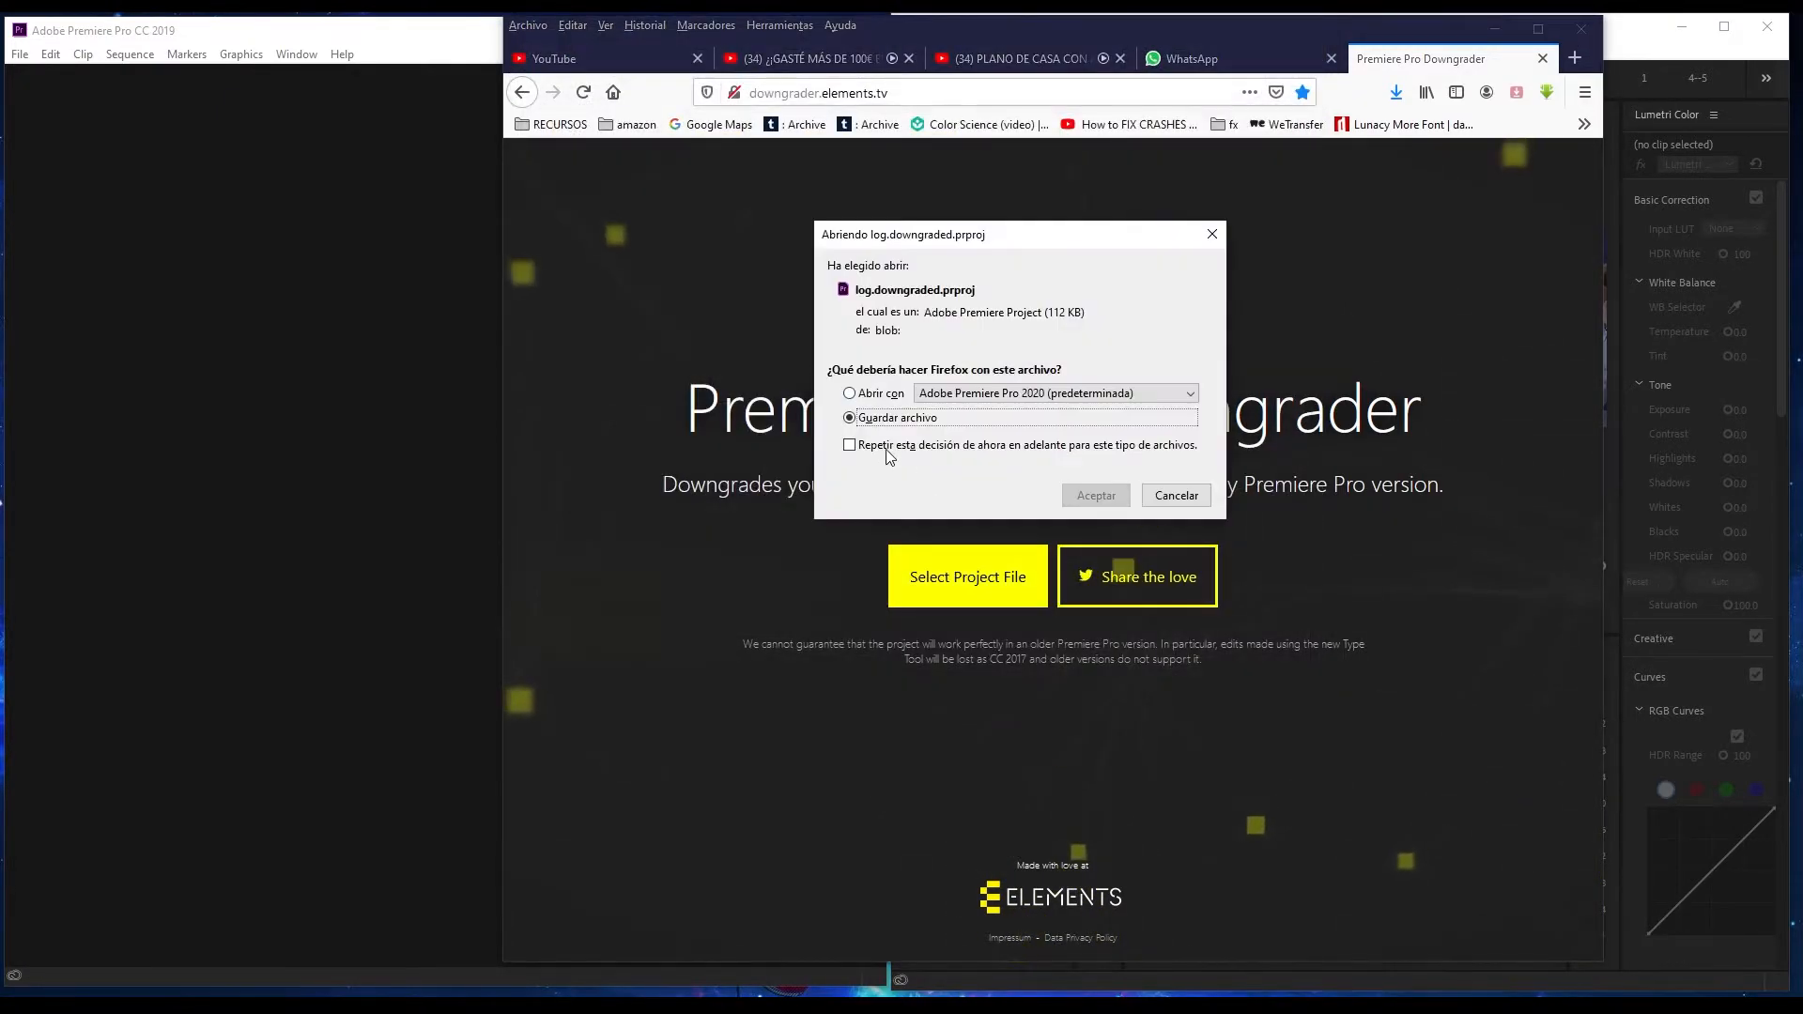
# Save the downgraded project file as 2019 in the adobe premier 2020 folder on drive D:
pyautogui.click(1096, 496)
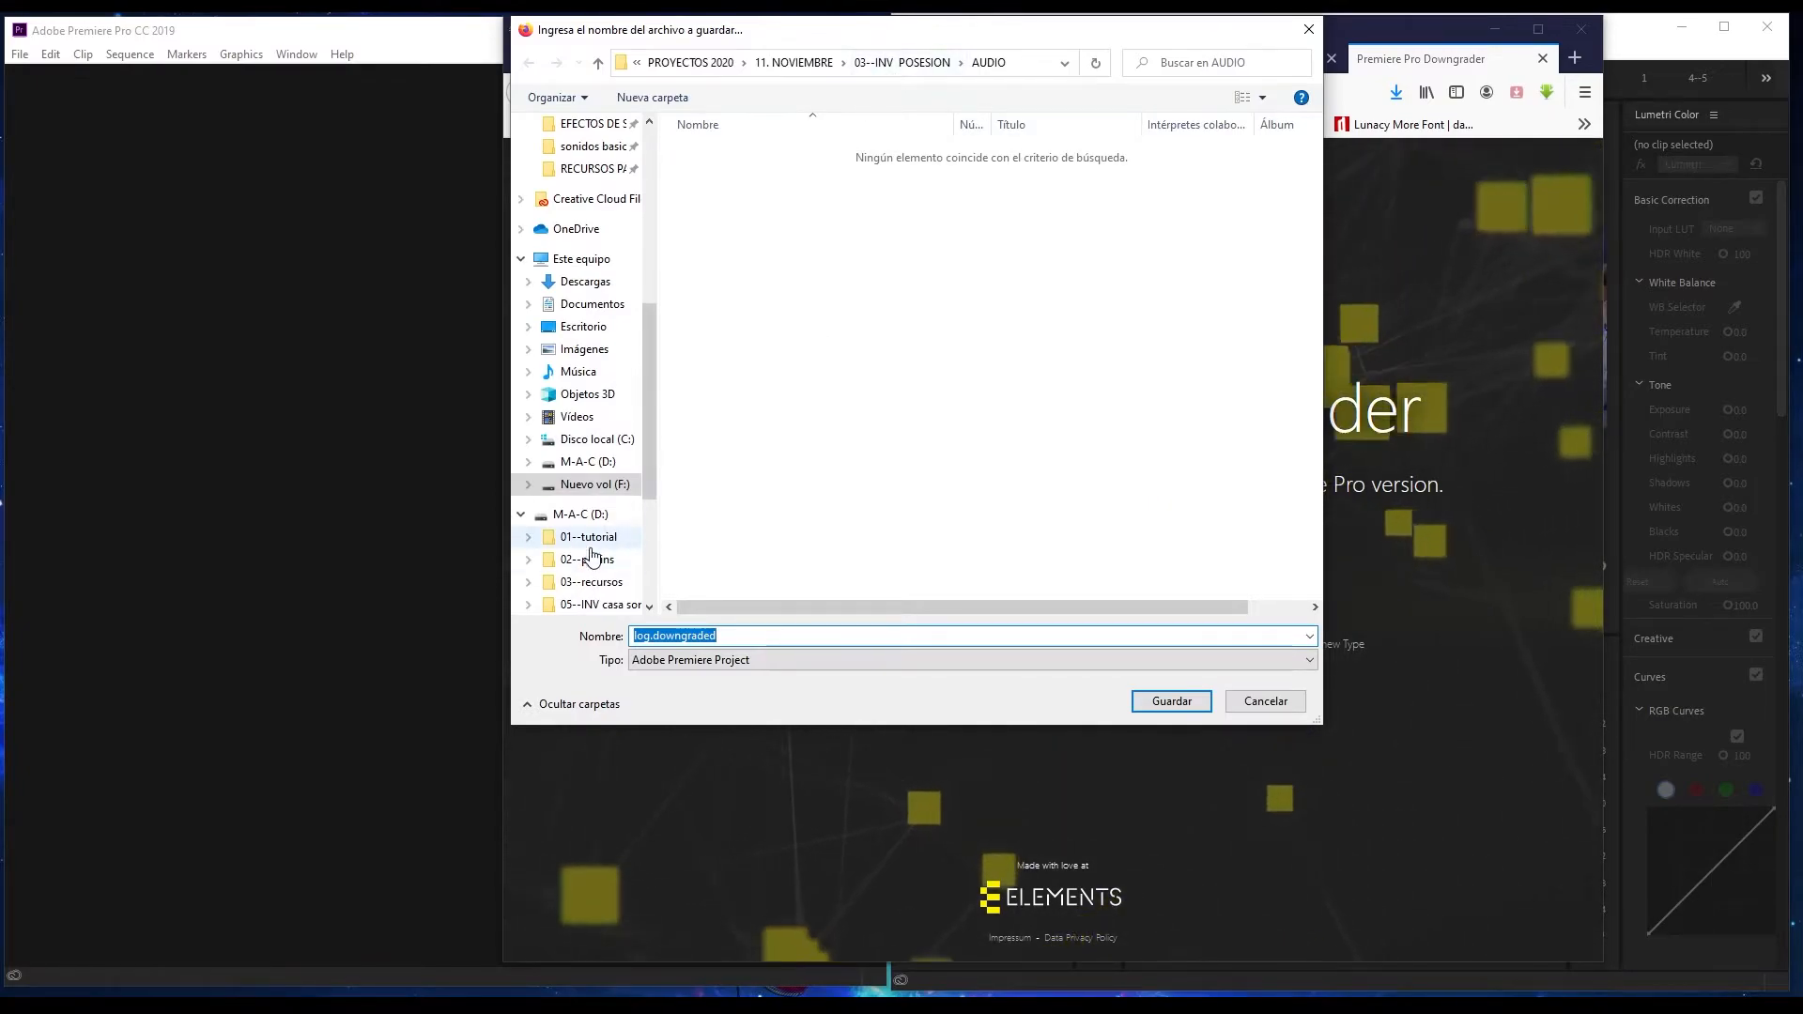
pyautogui.click(591, 261)
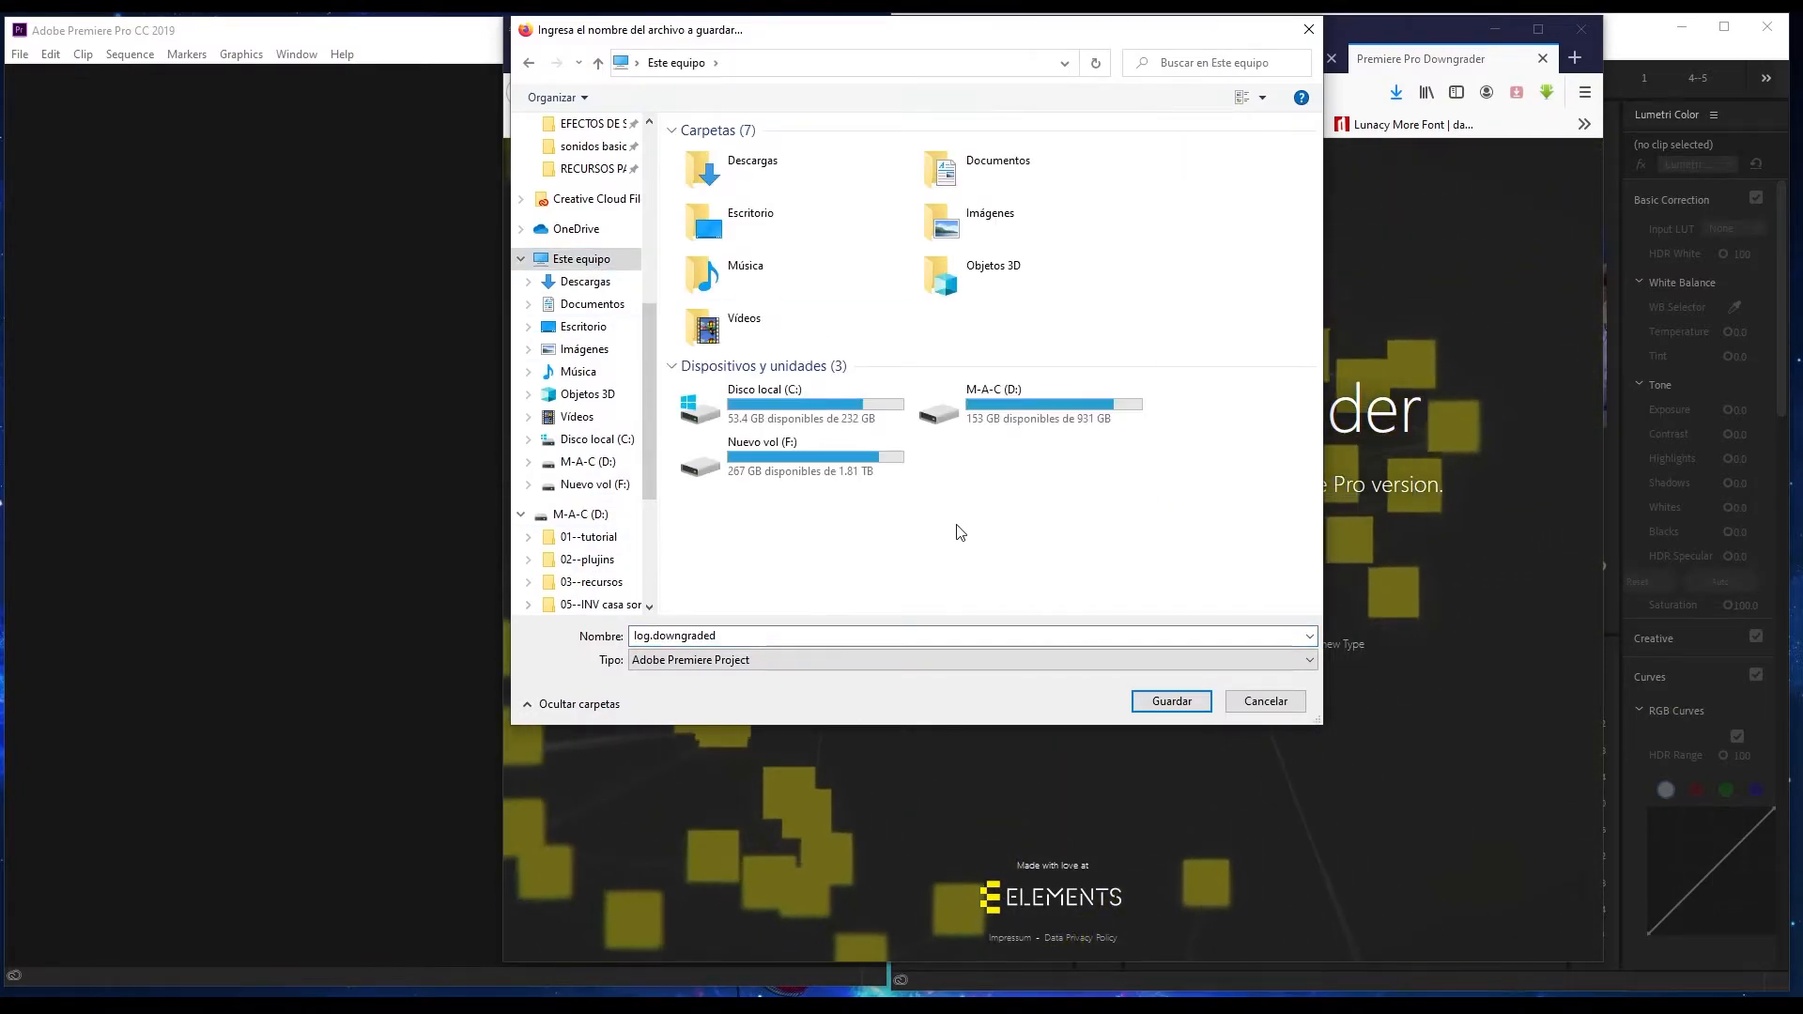
pyautogui.doubleClick(986, 404)
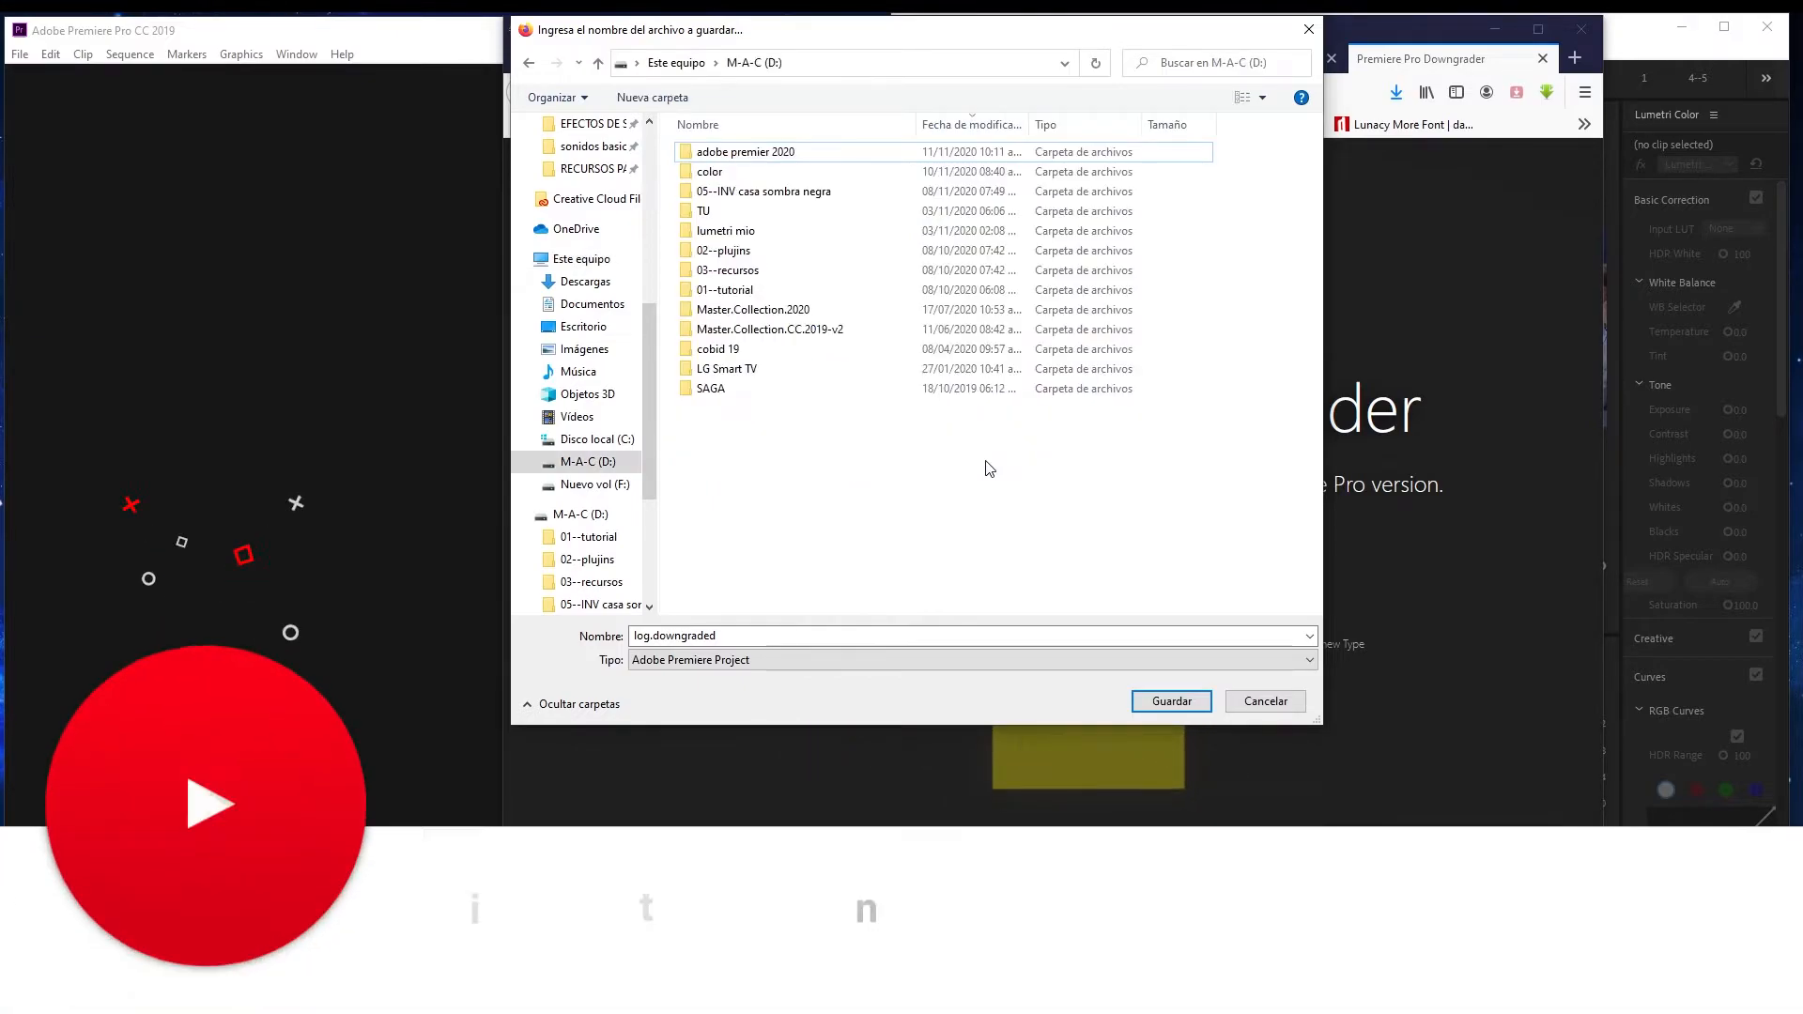
pyautogui.doubleClick(746, 152)
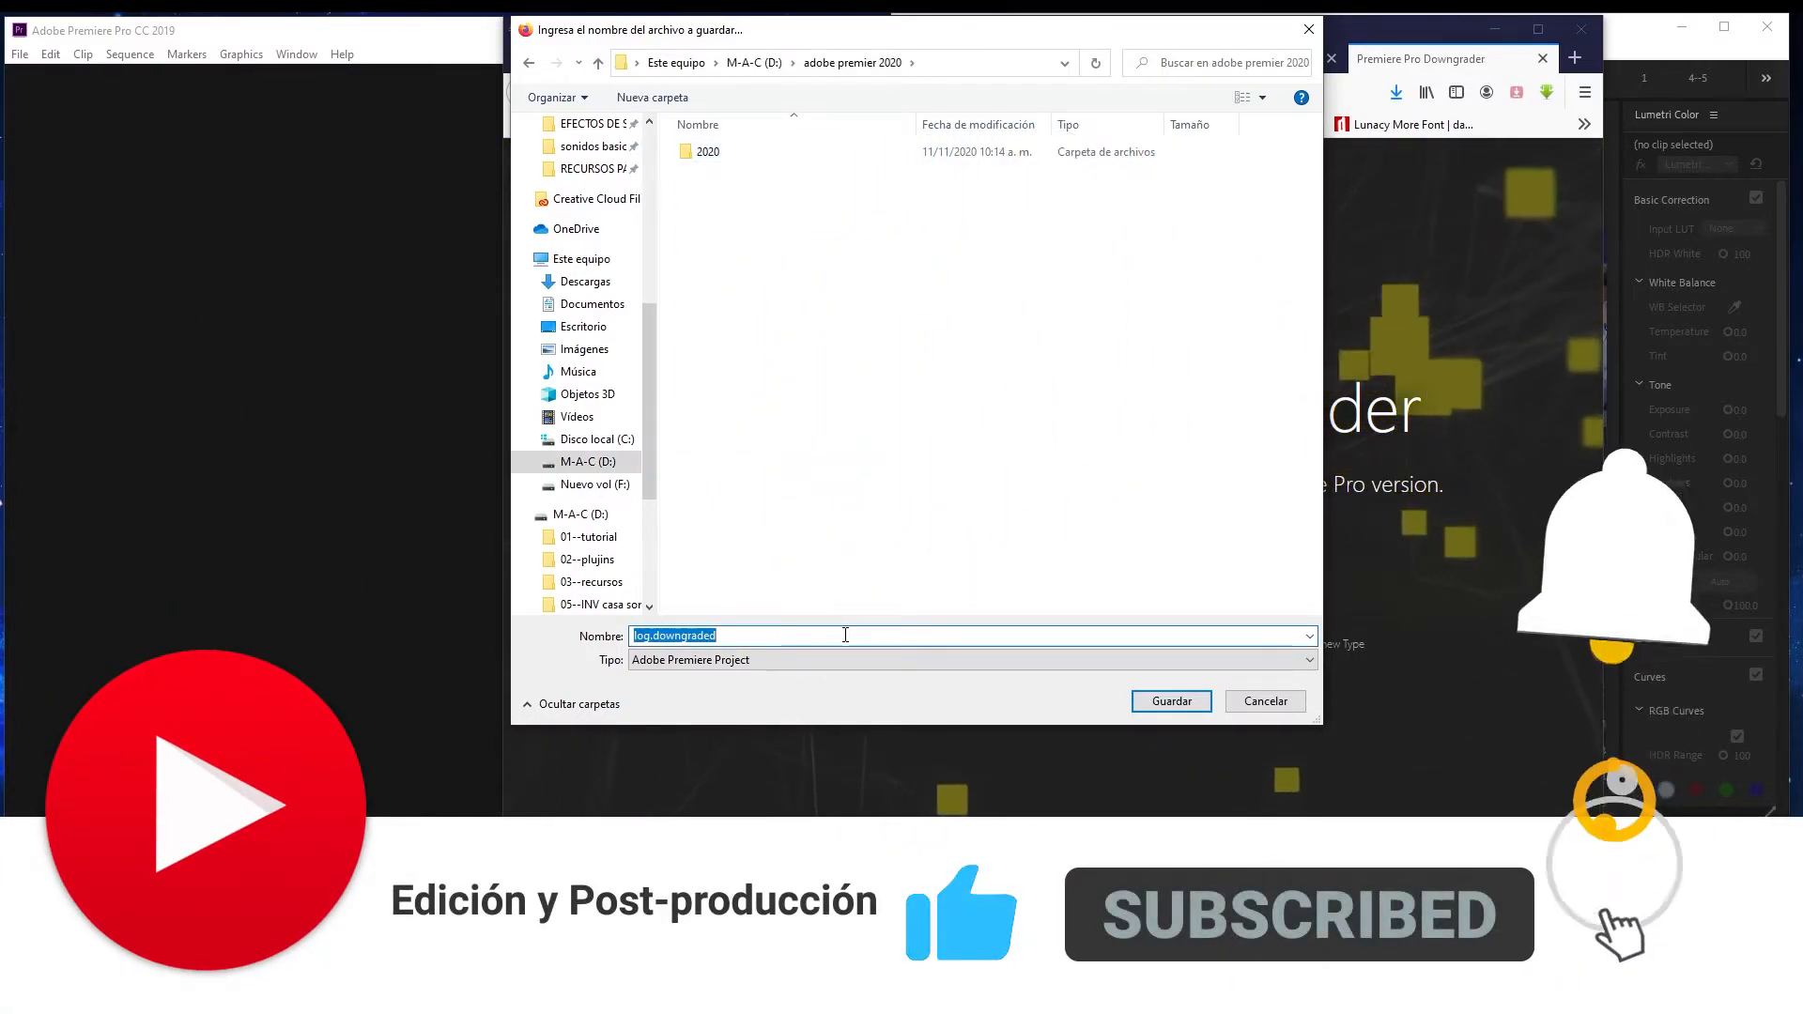
pyautogui.write('2')
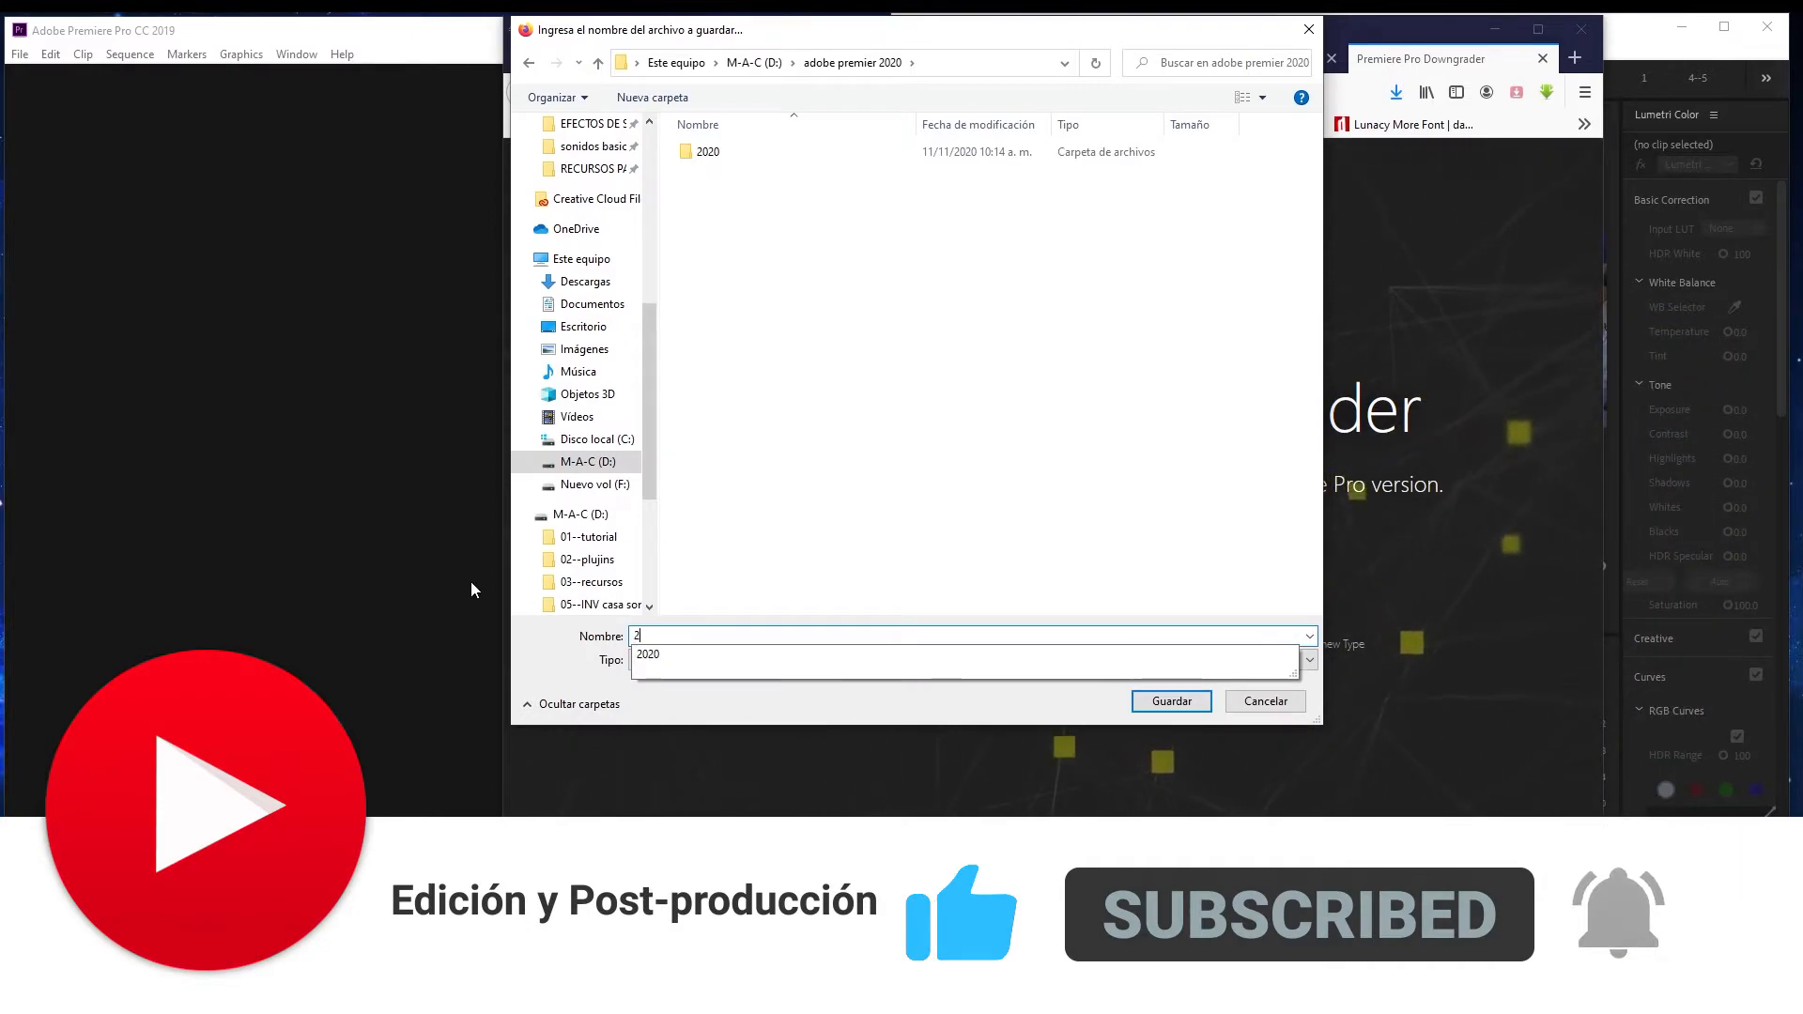
pyautogui.write('019')
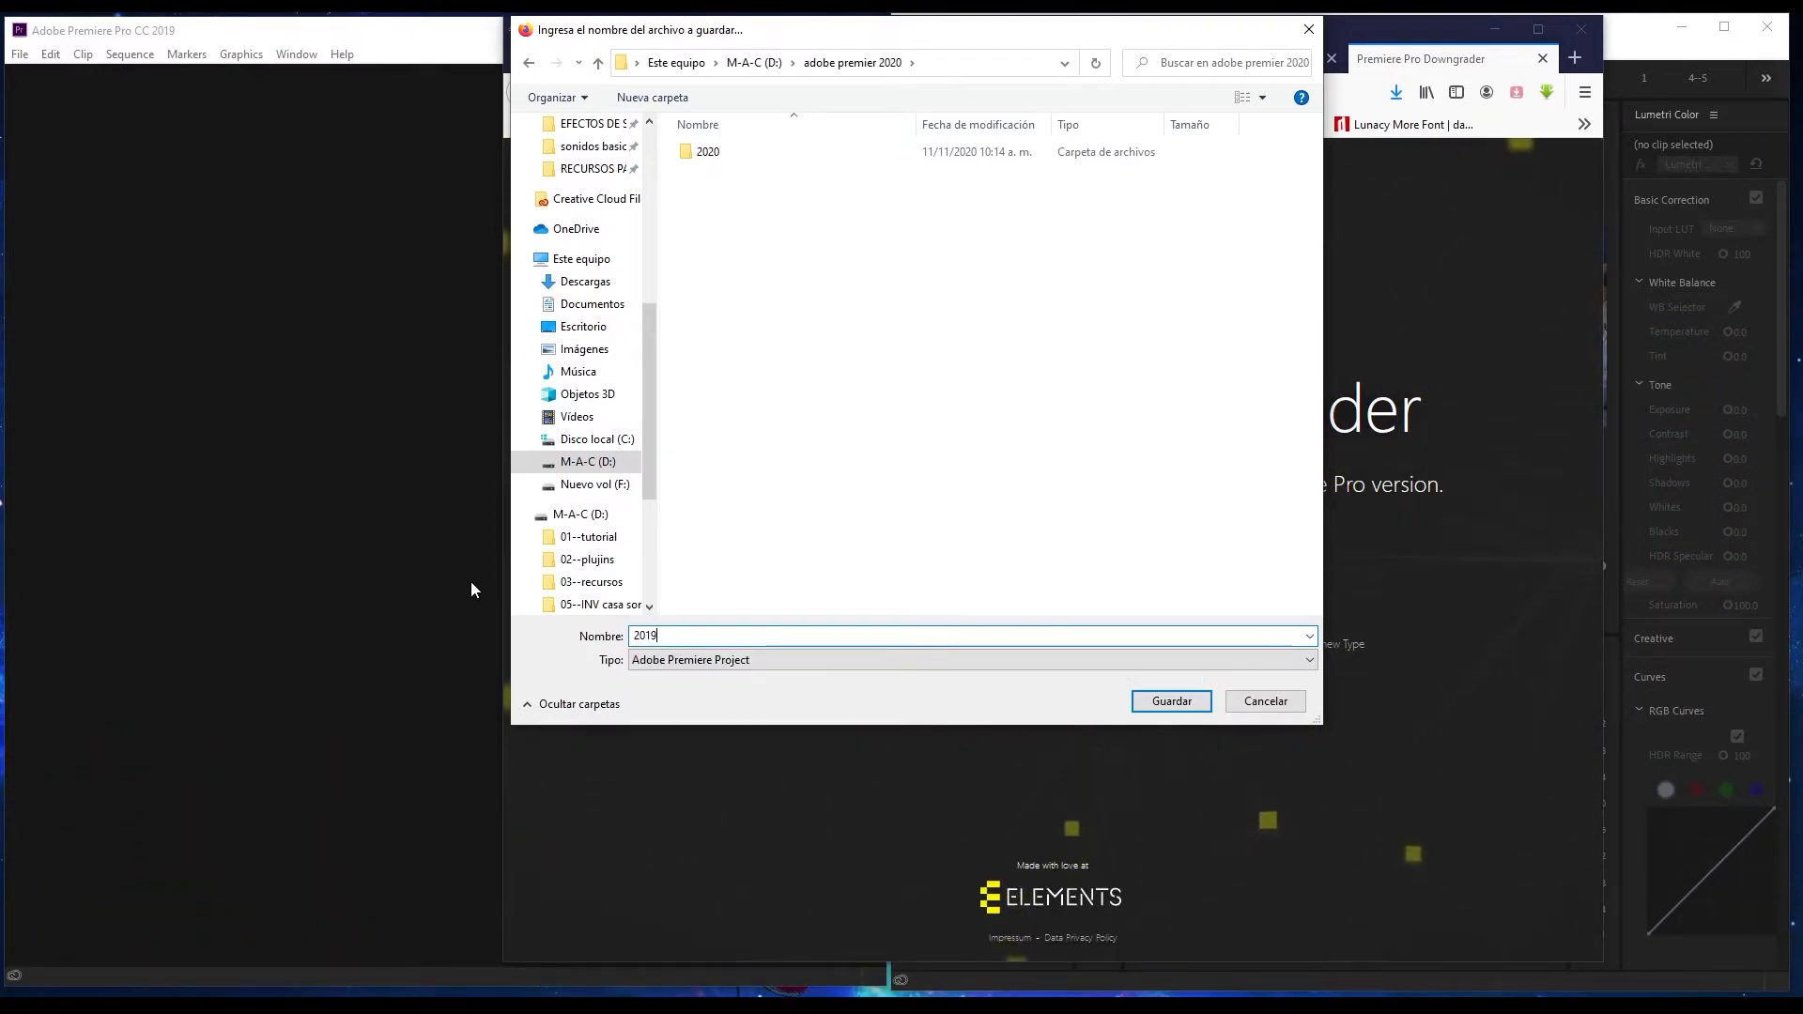
pyautogui.click(1015, 364)
pyautogui.click(1172, 700)
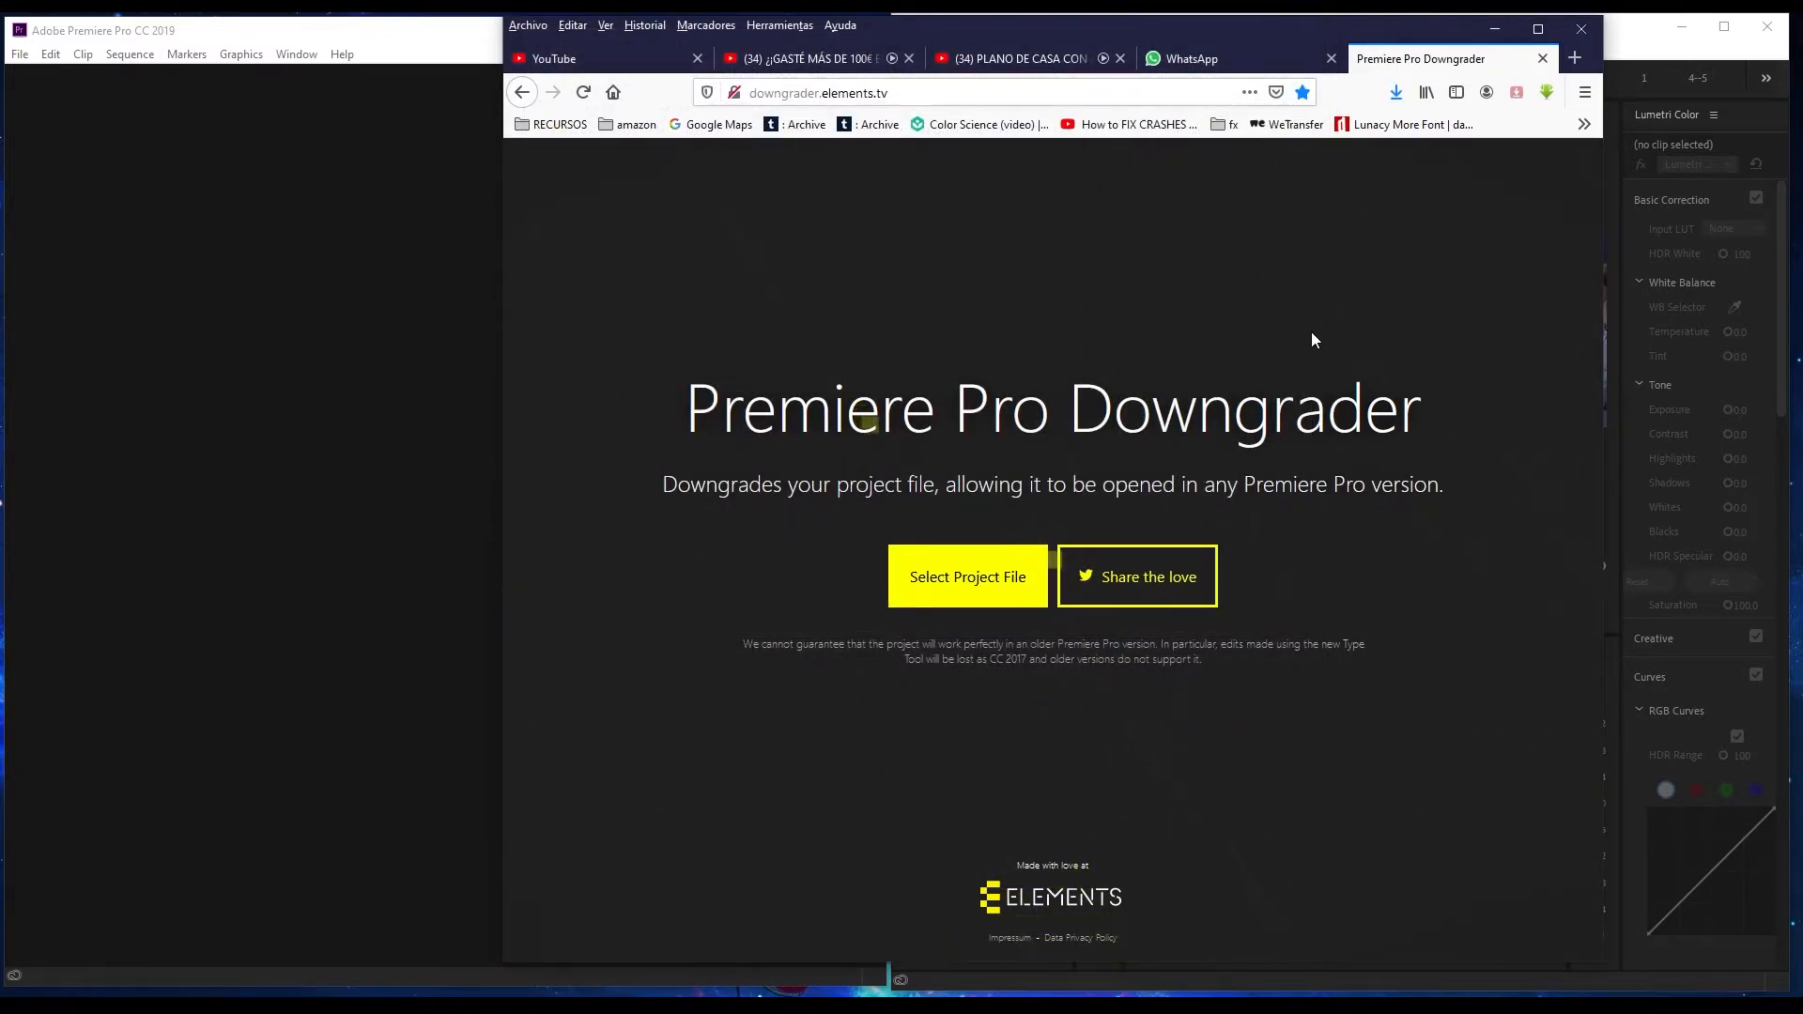
# Minimize the browser and open the 2019 project from the adobe premier 2020 folder in Premiere Pro CC 2019
pyautogui.click(1500, 37)
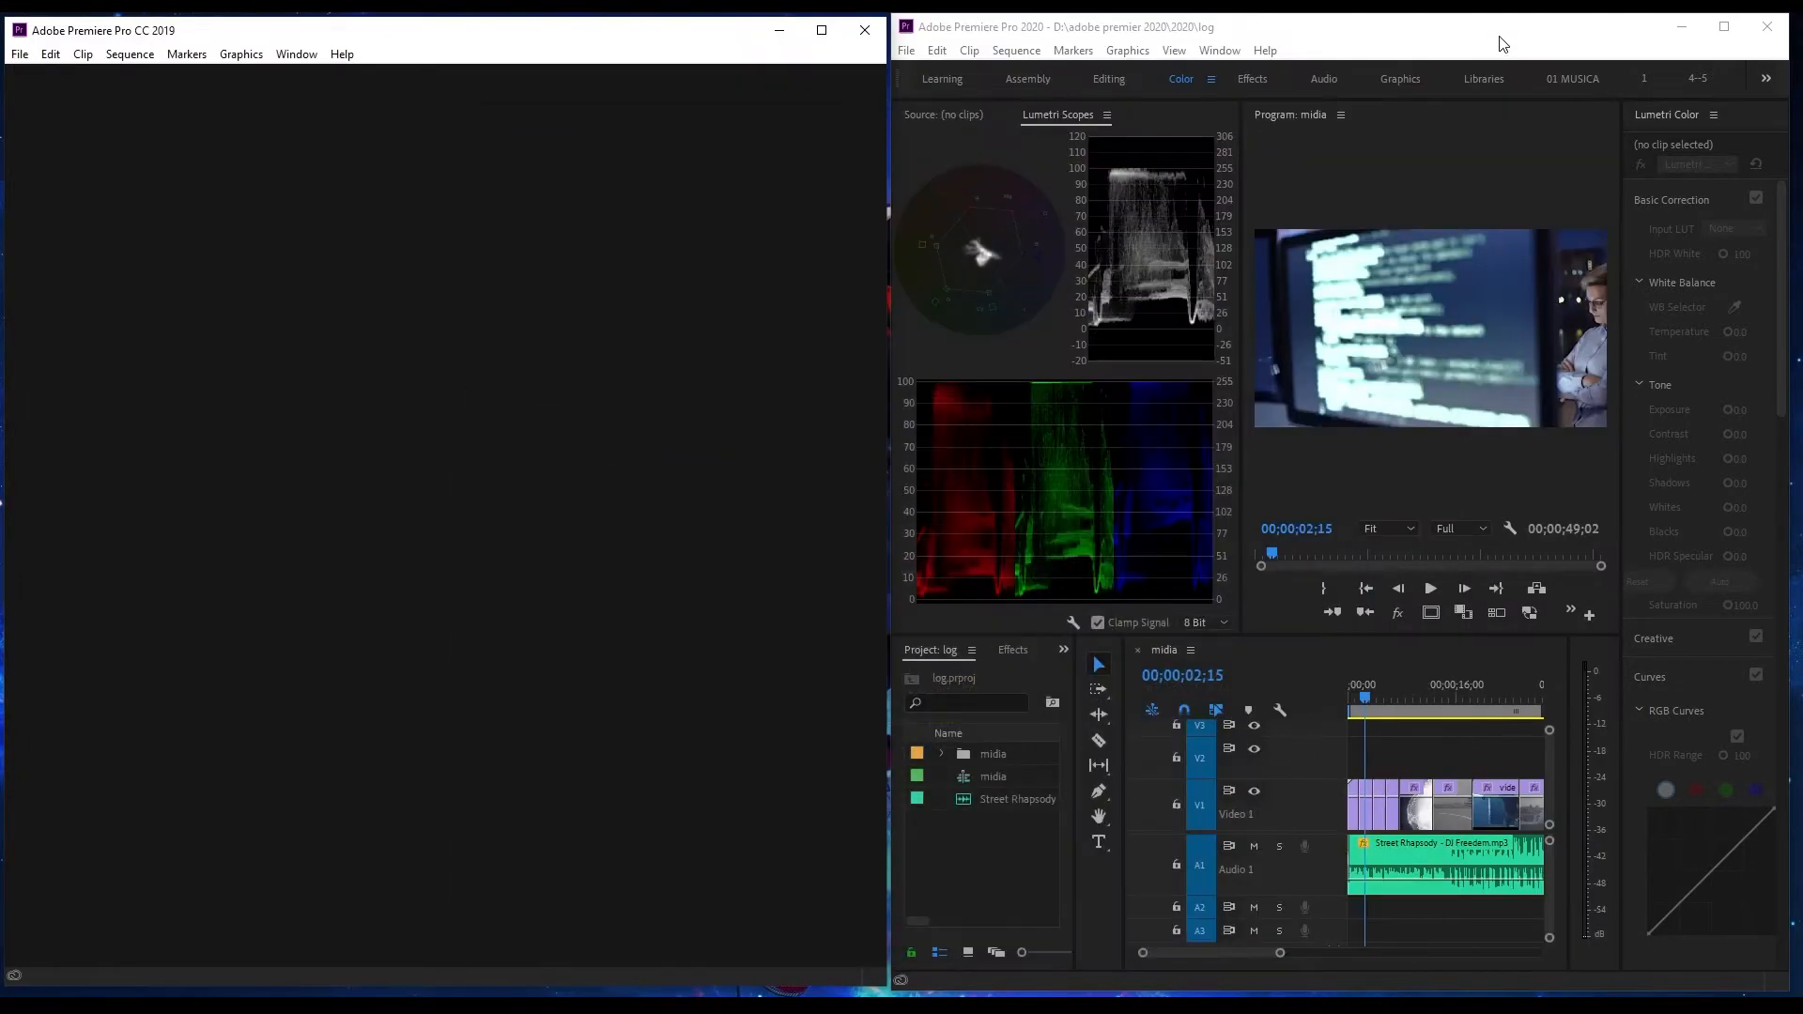
pyautogui.click(720, 76)
pyautogui.click(18, 55)
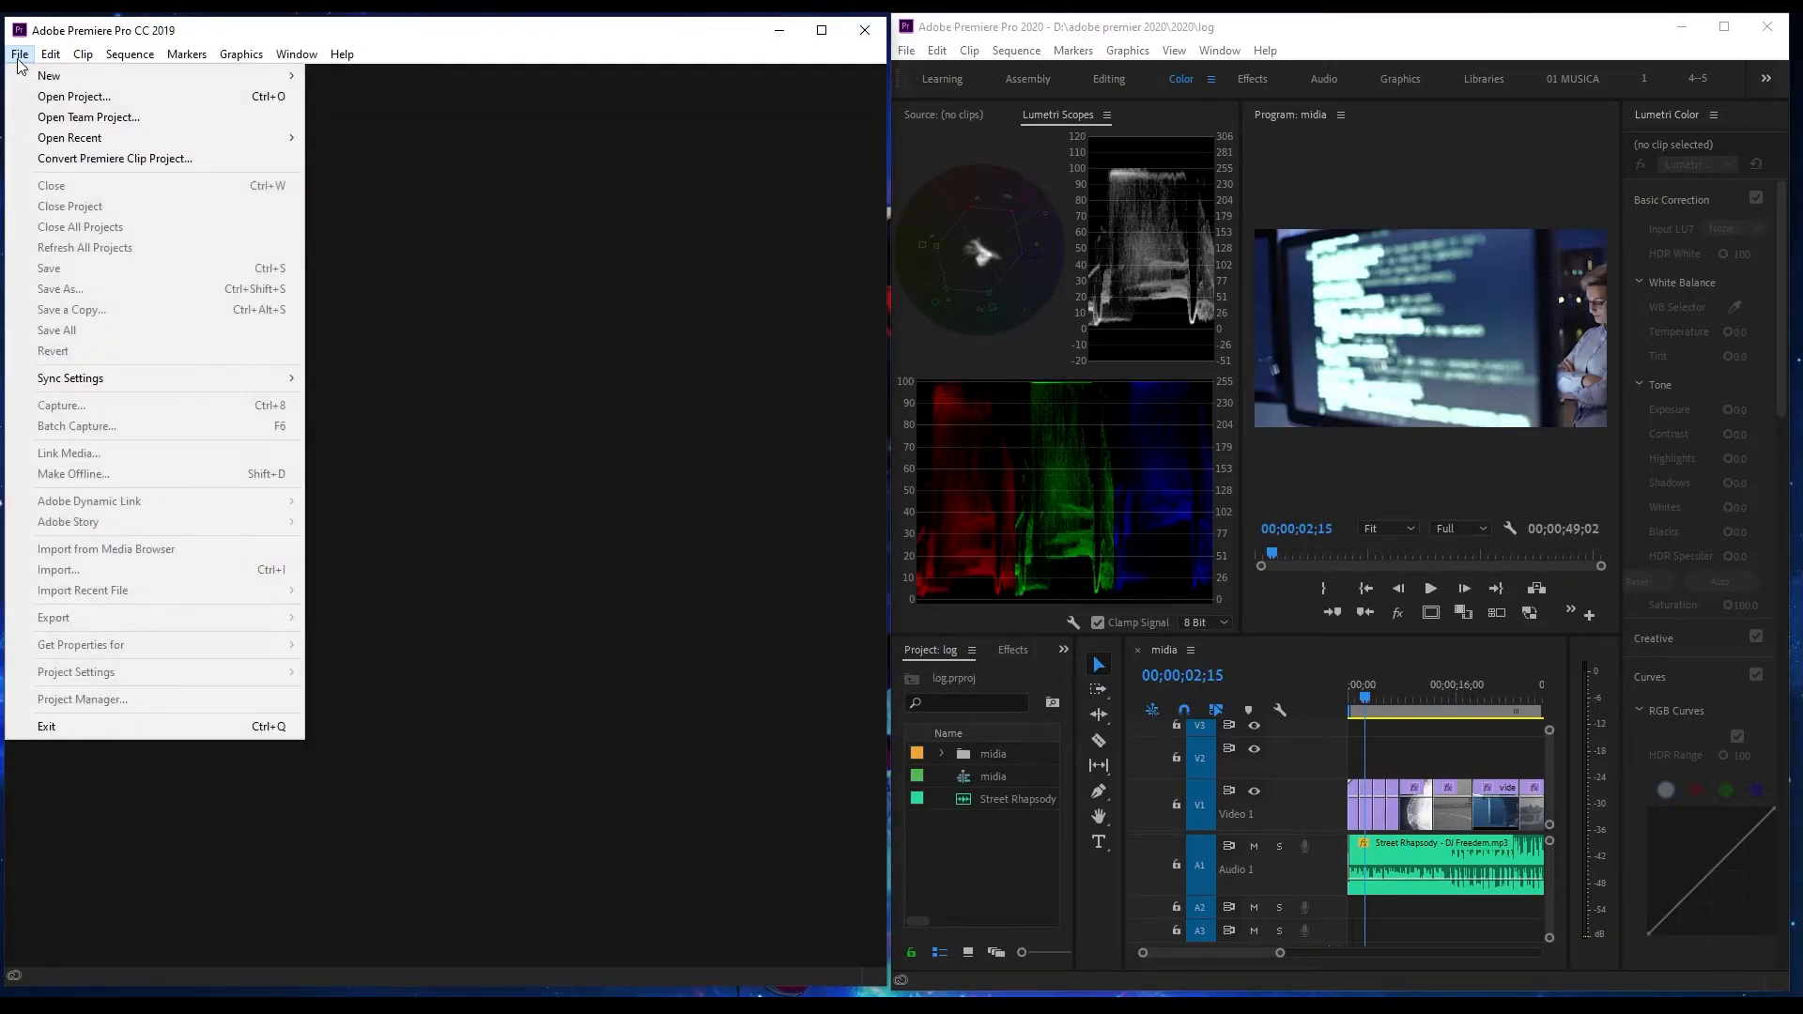
pyautogui.click(49, 98)
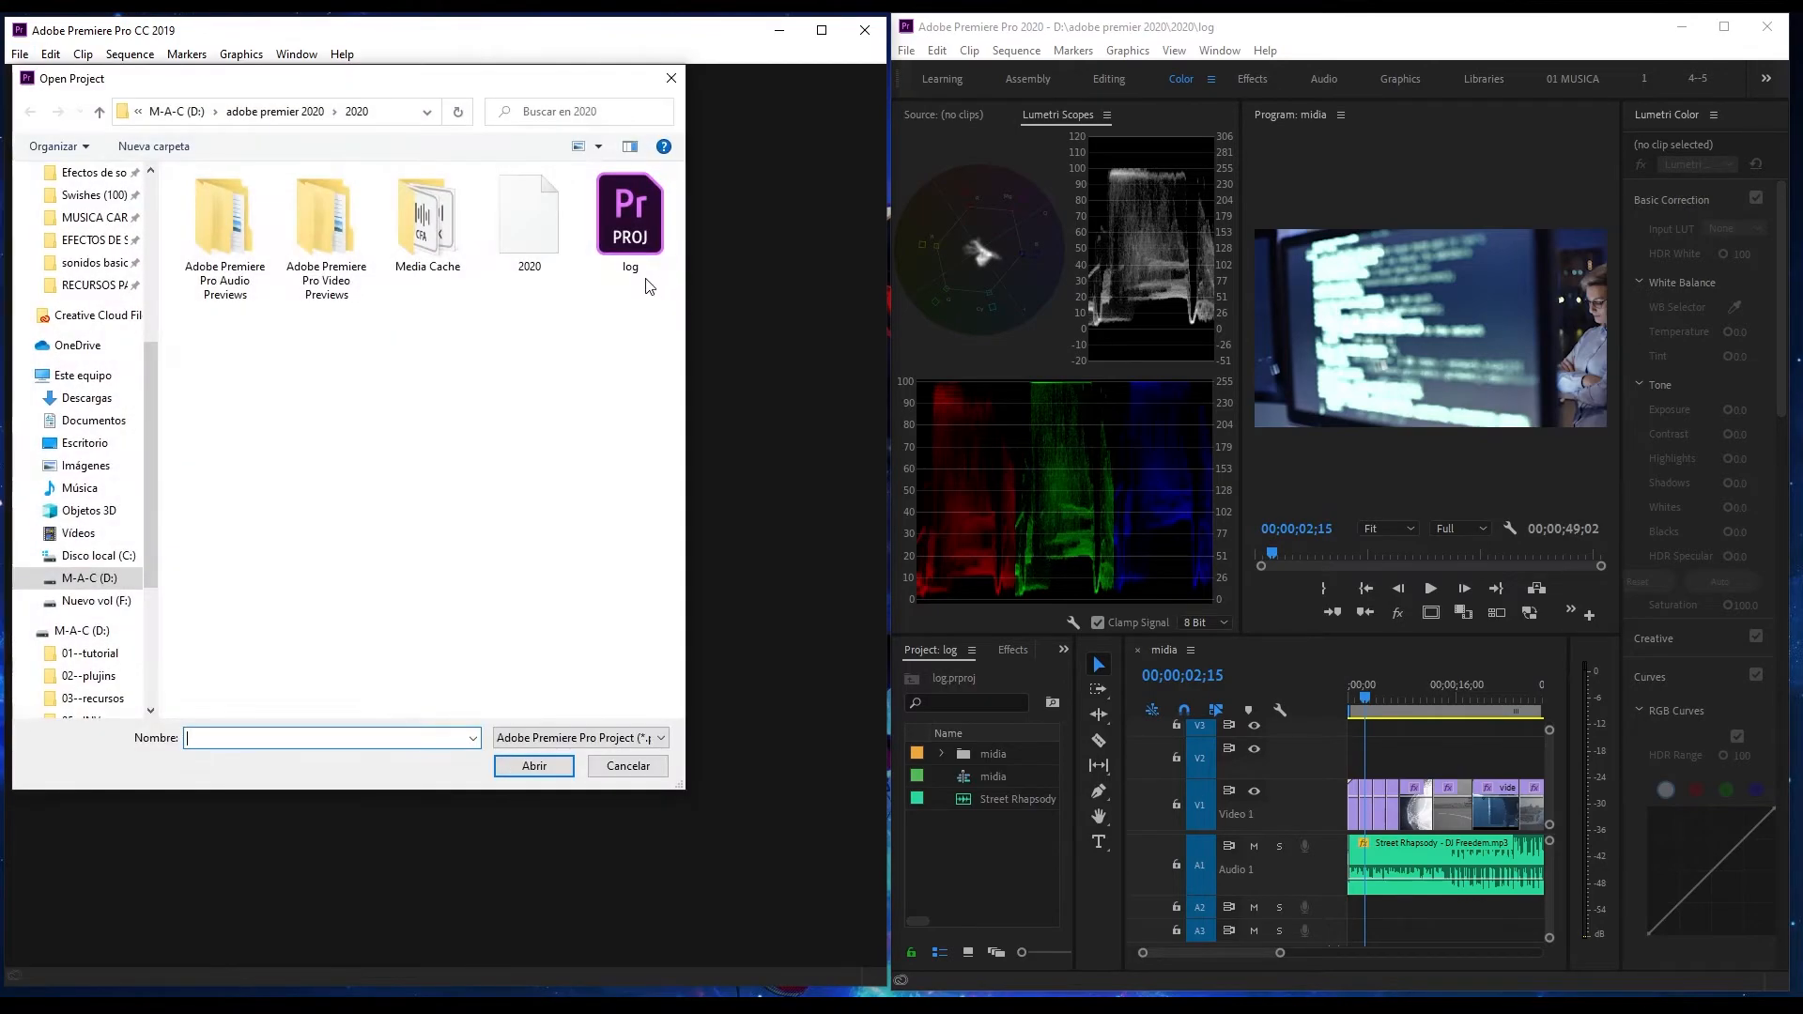
pyautogui.moveTo(471, 81); pyautogui.dragTo(708, 110)
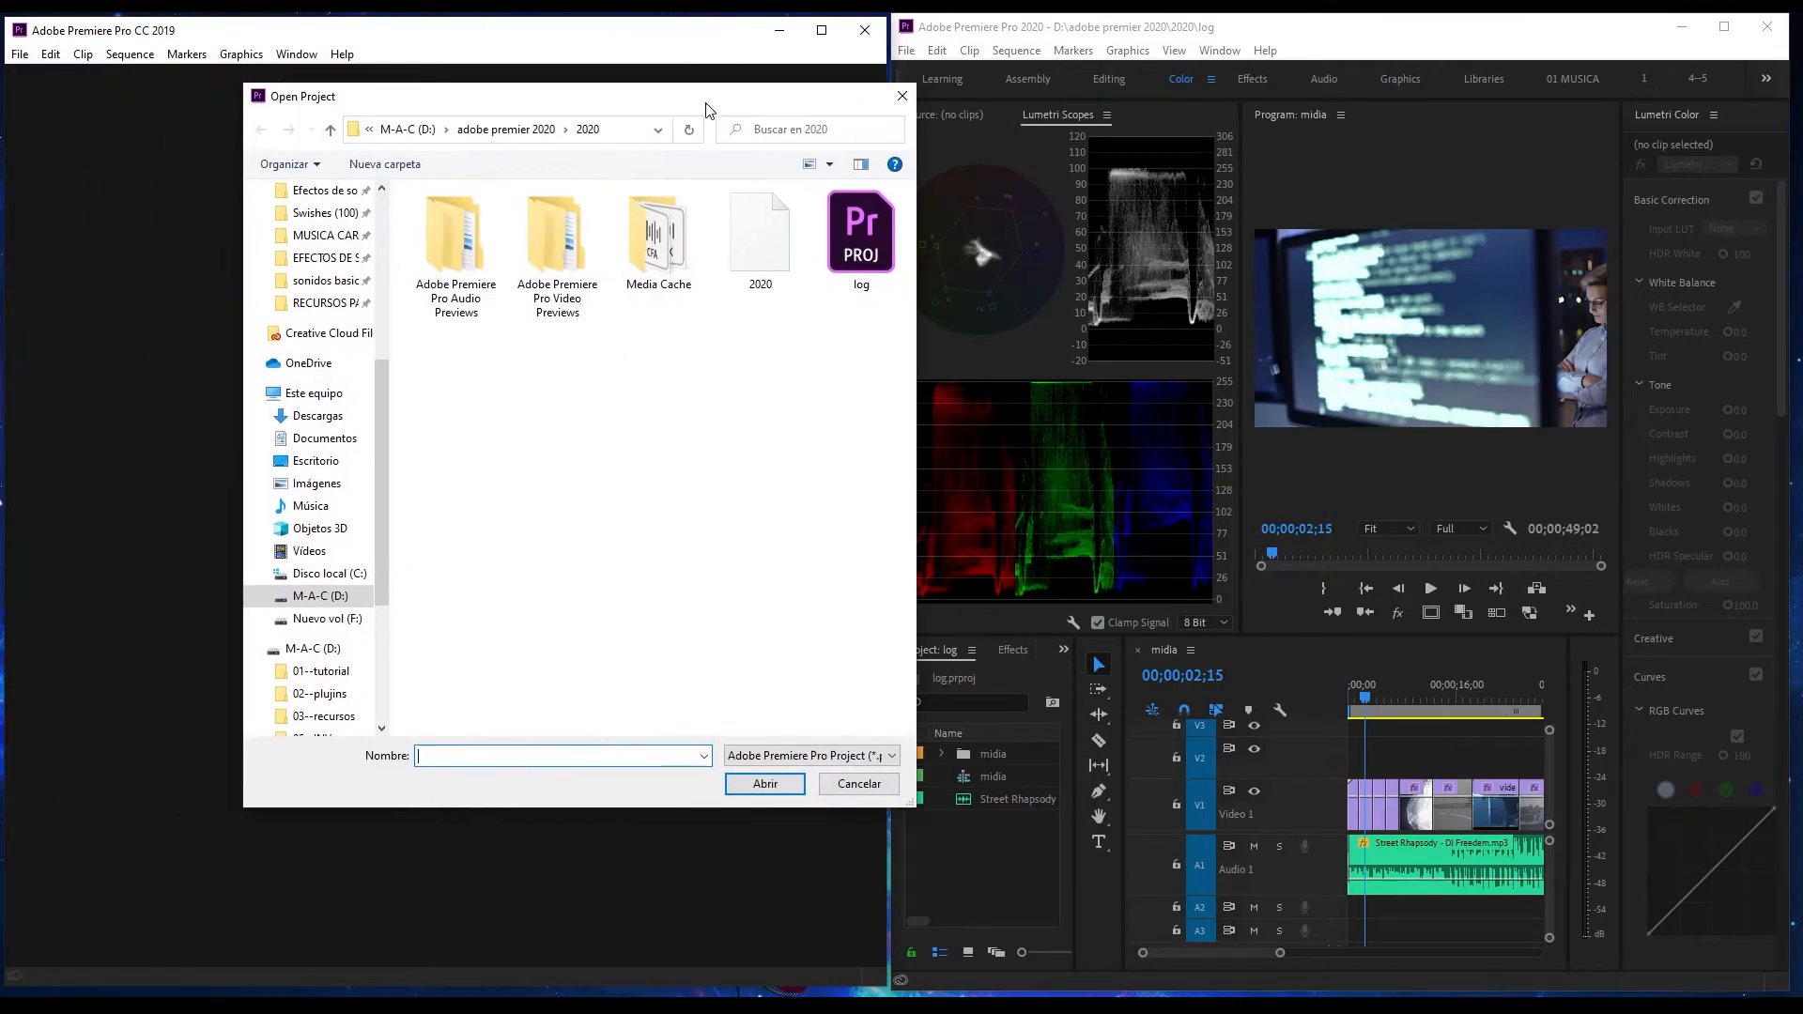
pyautogui.click(507, 129)
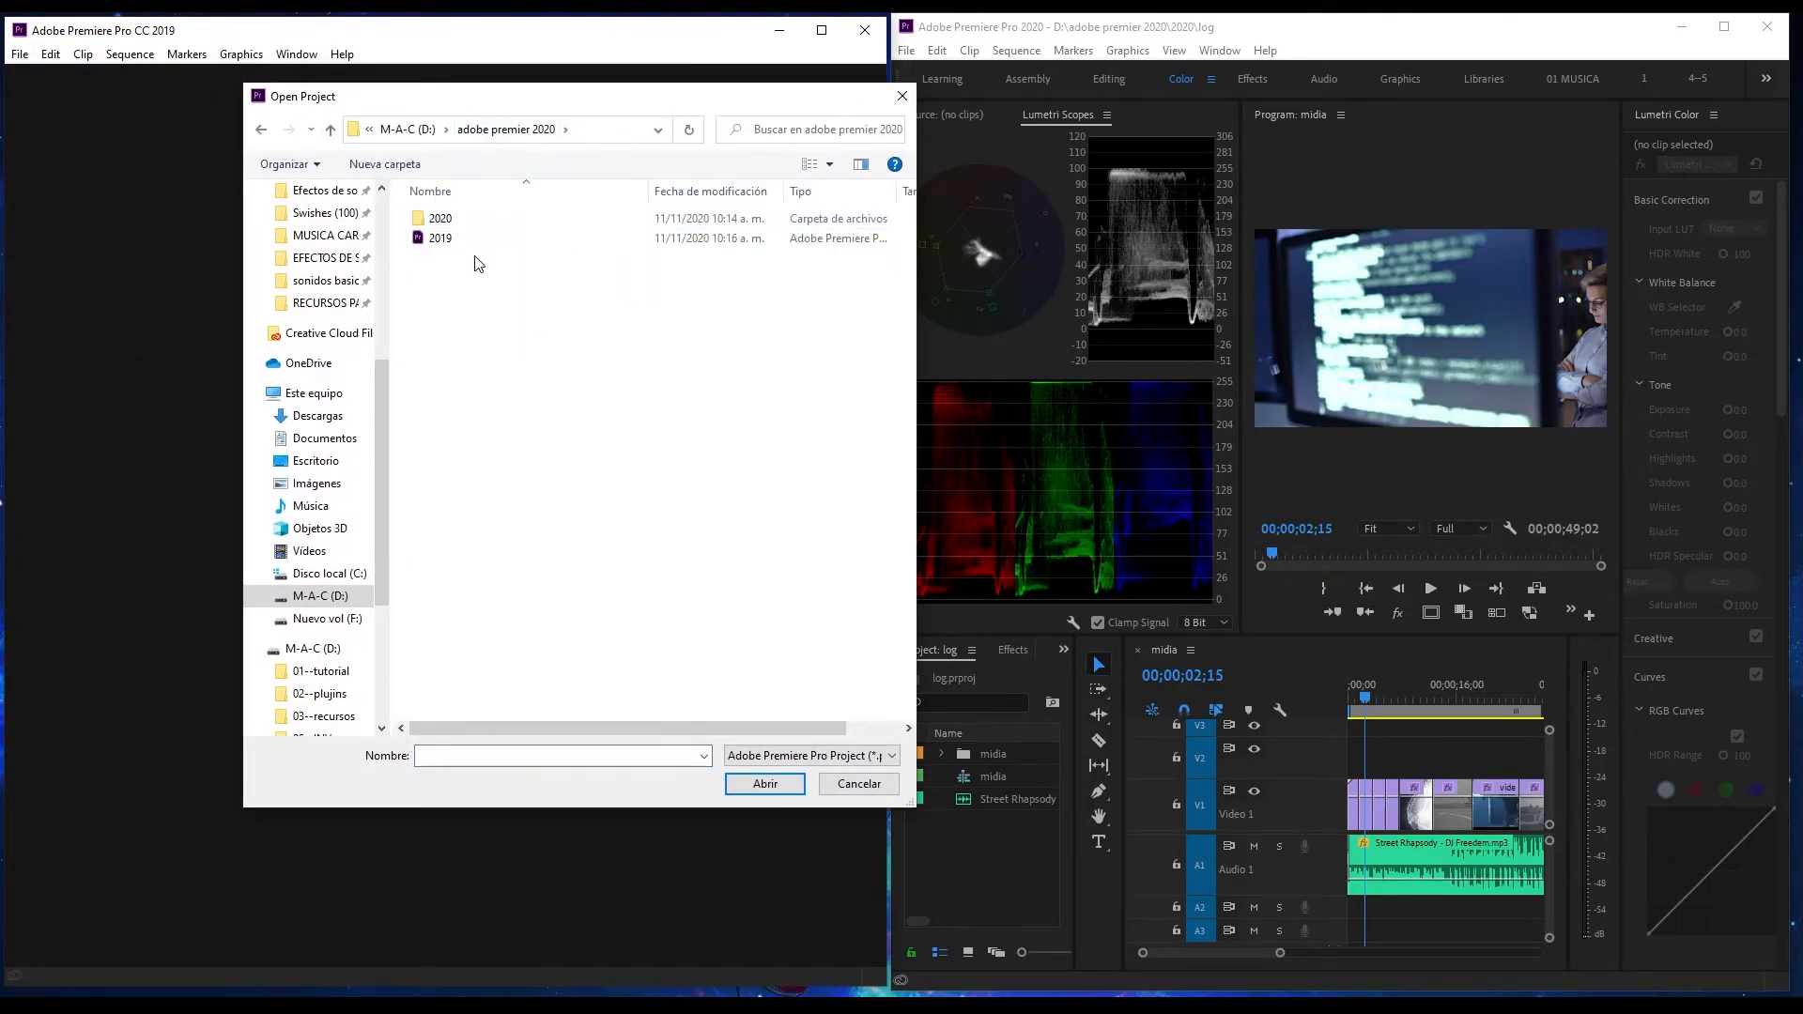
pyautogui.click(445, 241)
pyautogui.doubleClick(447, 242)
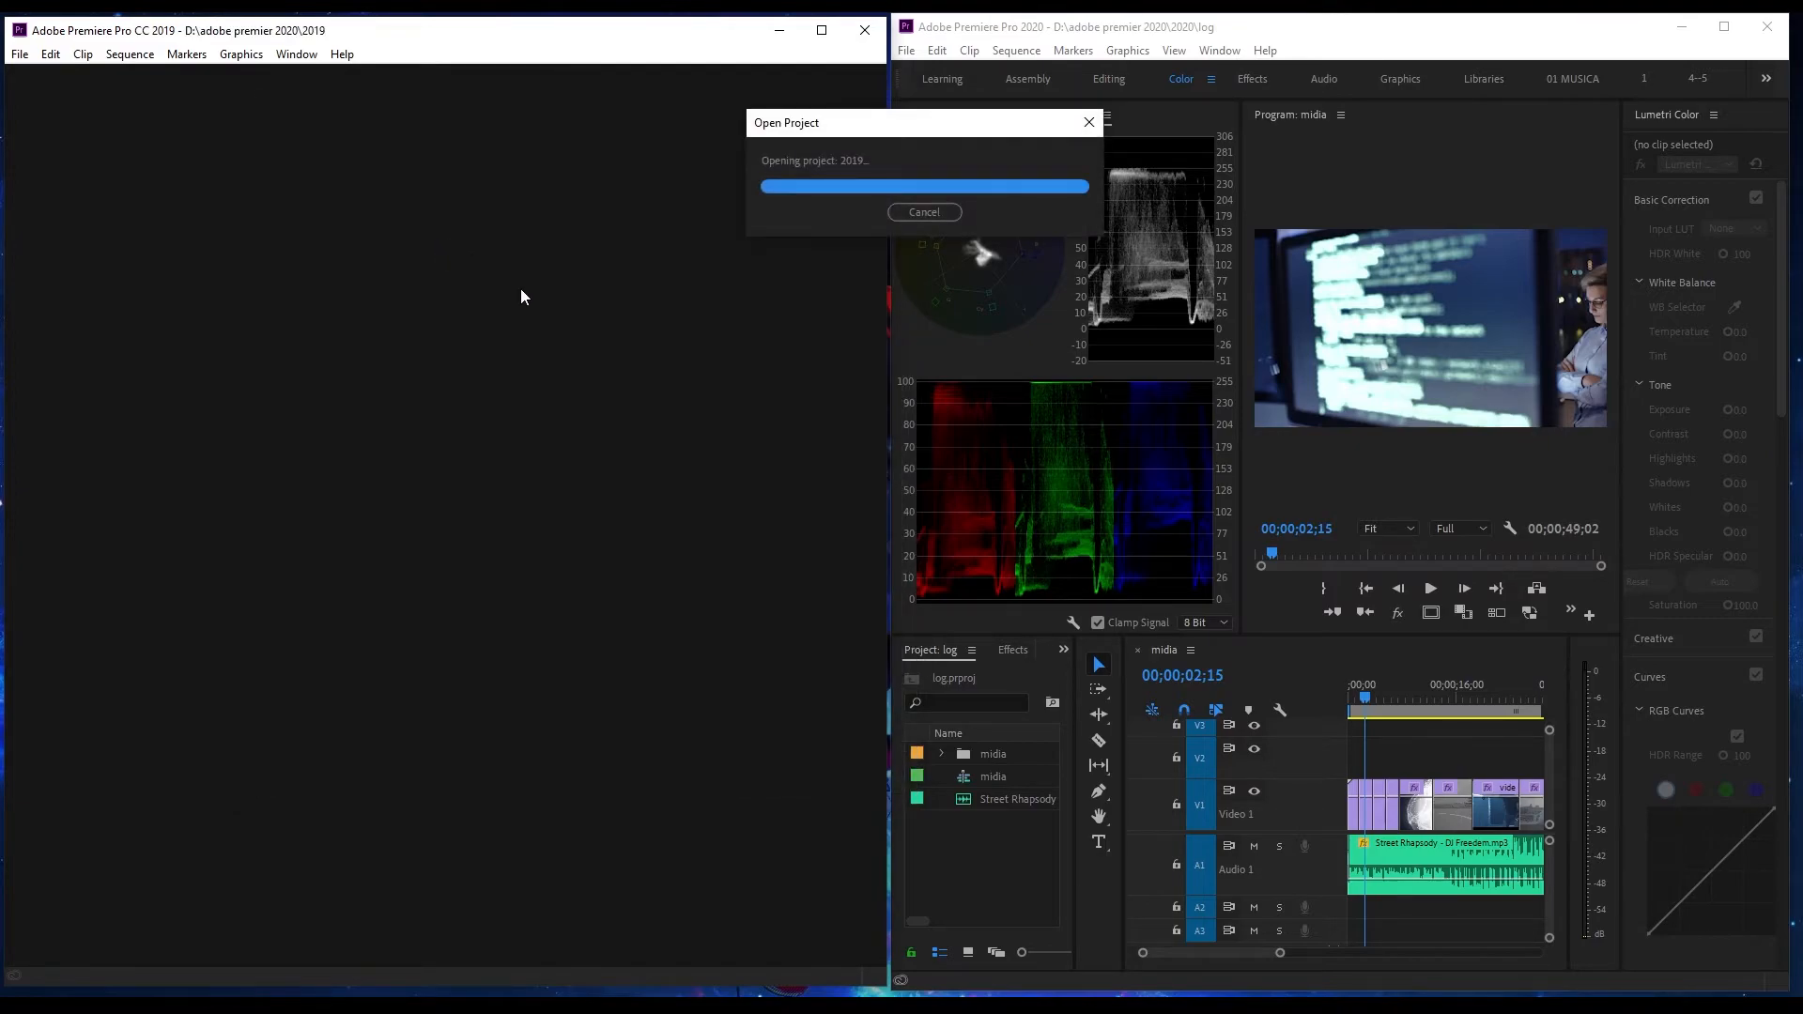
# Accept the project's conversion to a new file and confirm the Audio Hardware preferences with their existing settings
pyautogui.click(623, 581)
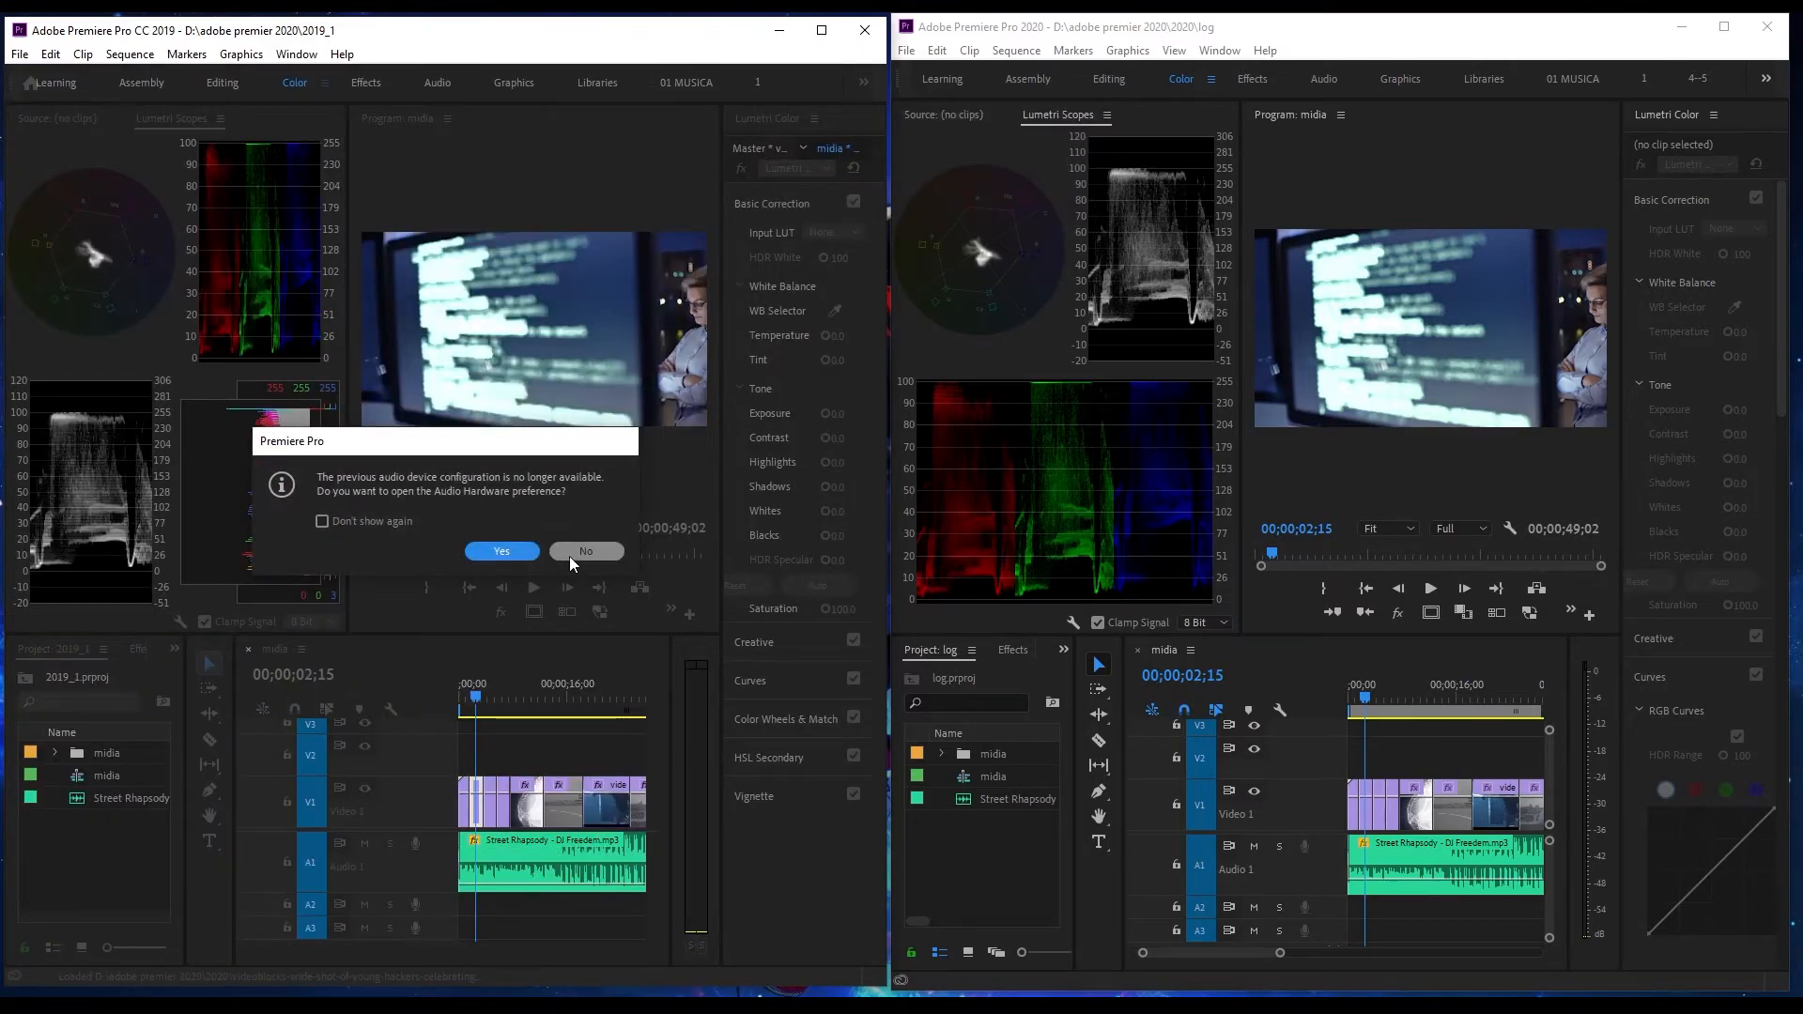
pyautogui.click(507, 551)
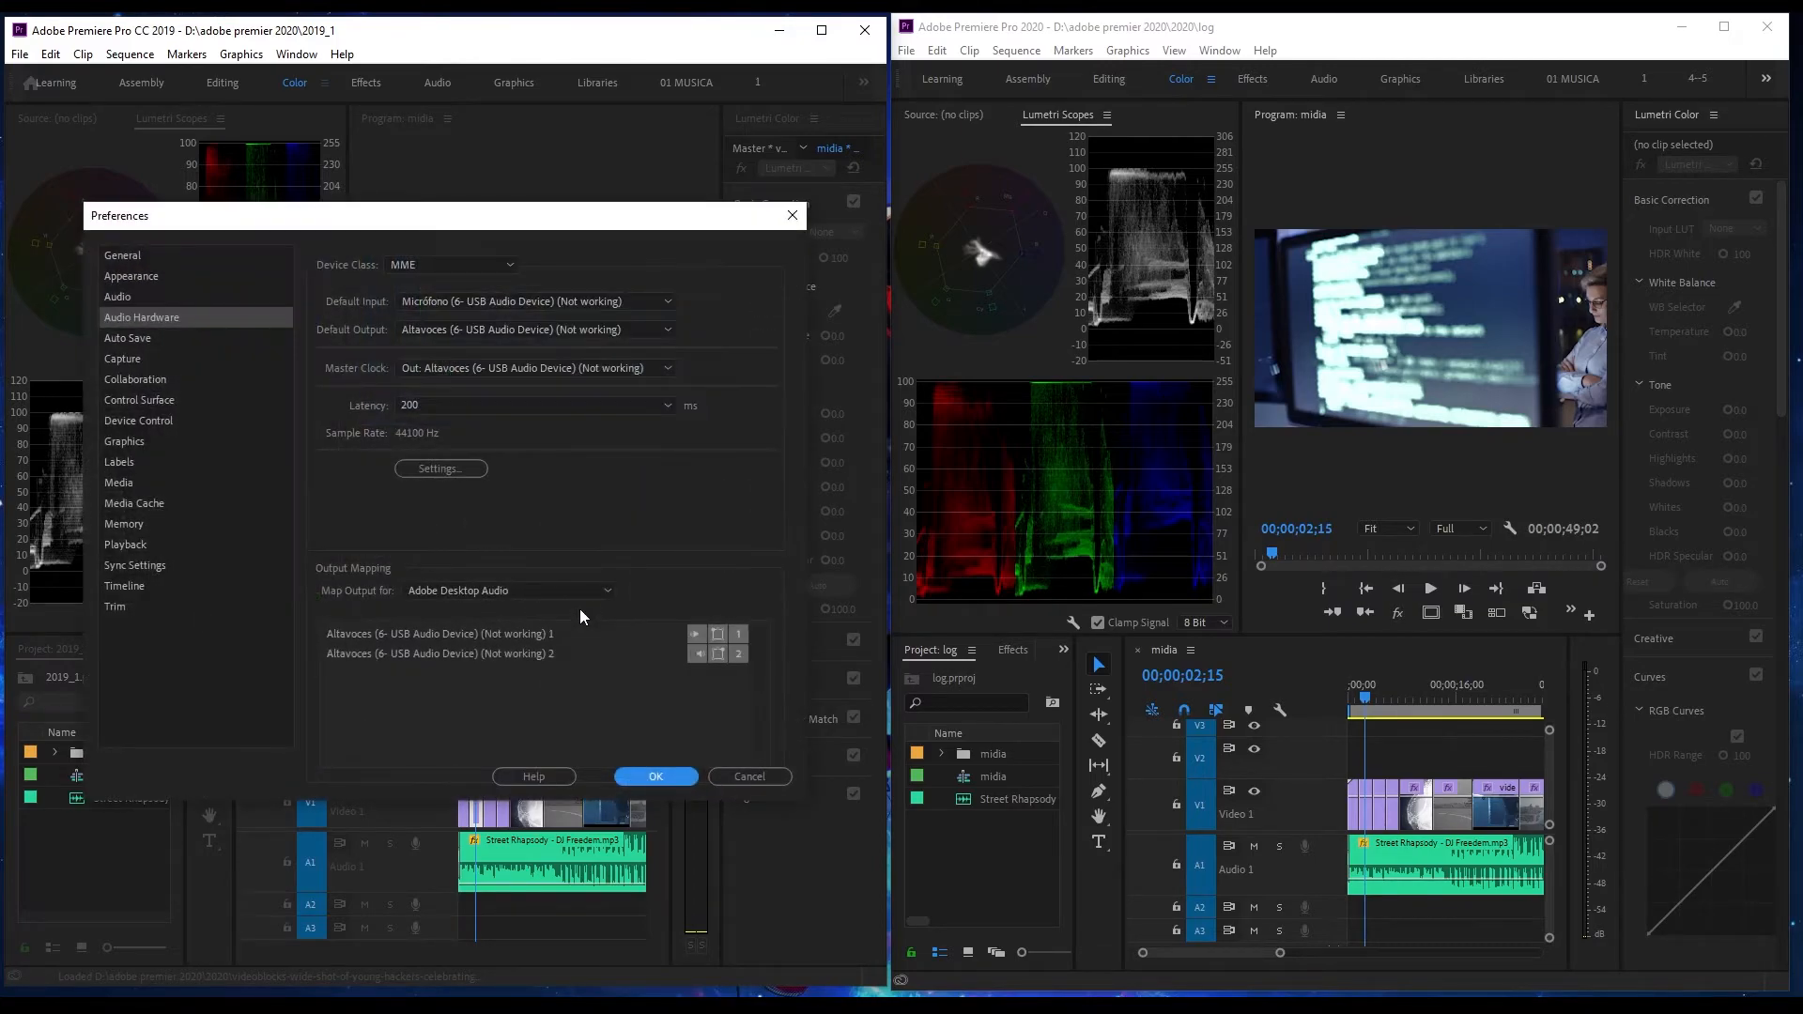
pyautogui.click(655, 776)
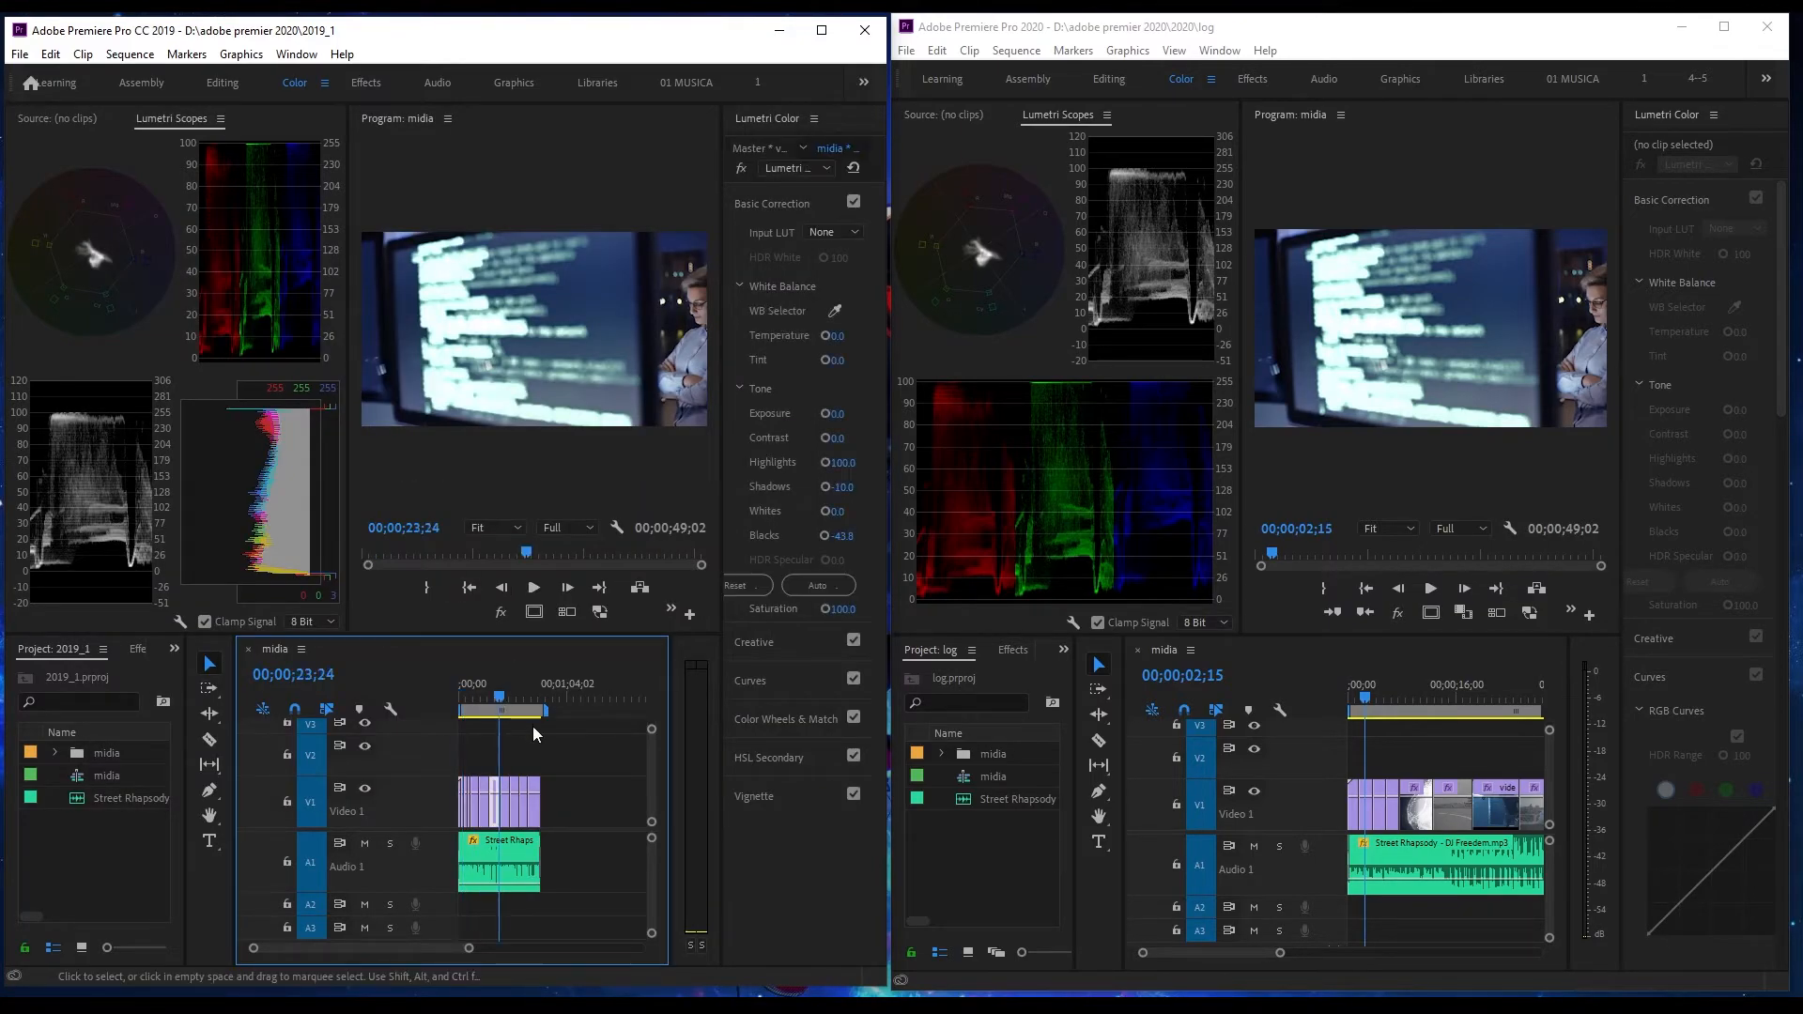
# Turn off Selection Follows Playhead in the CC 2019 project and move the midia sequence's playhead to about 00;00;27;20
pyautogui.click(242, 54)
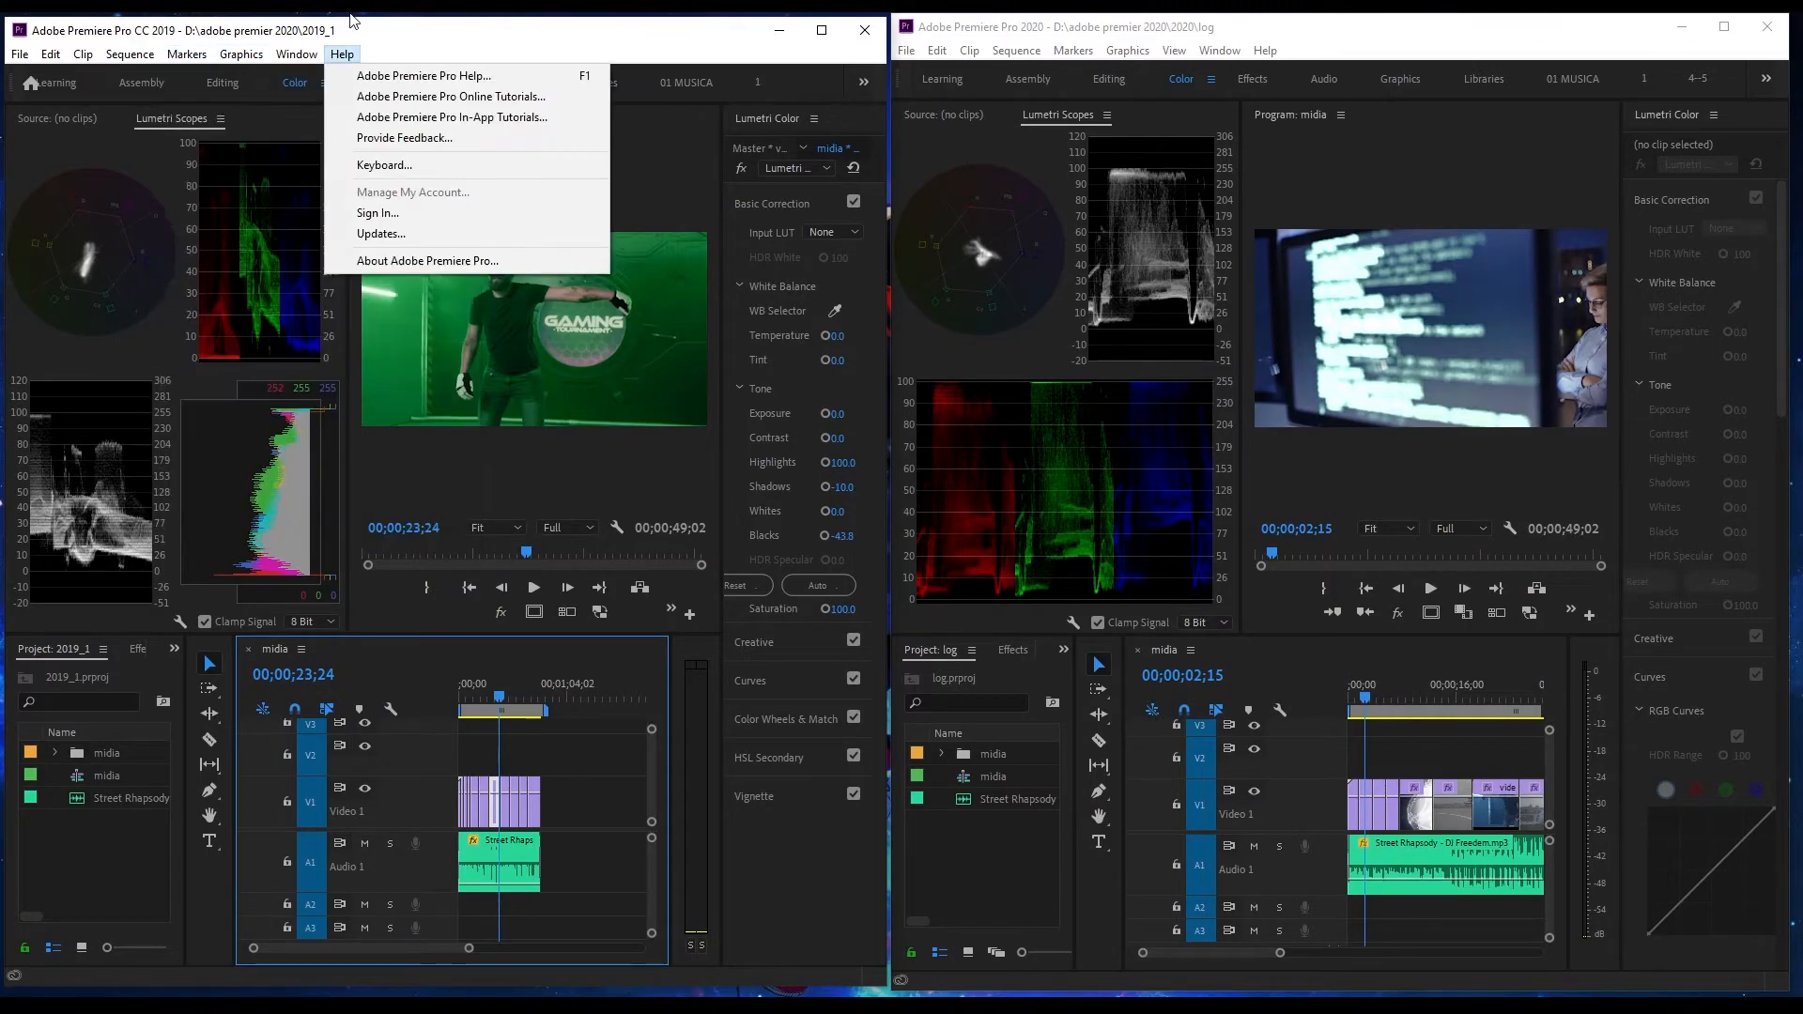
pyautogui.moveTo(299, 68)
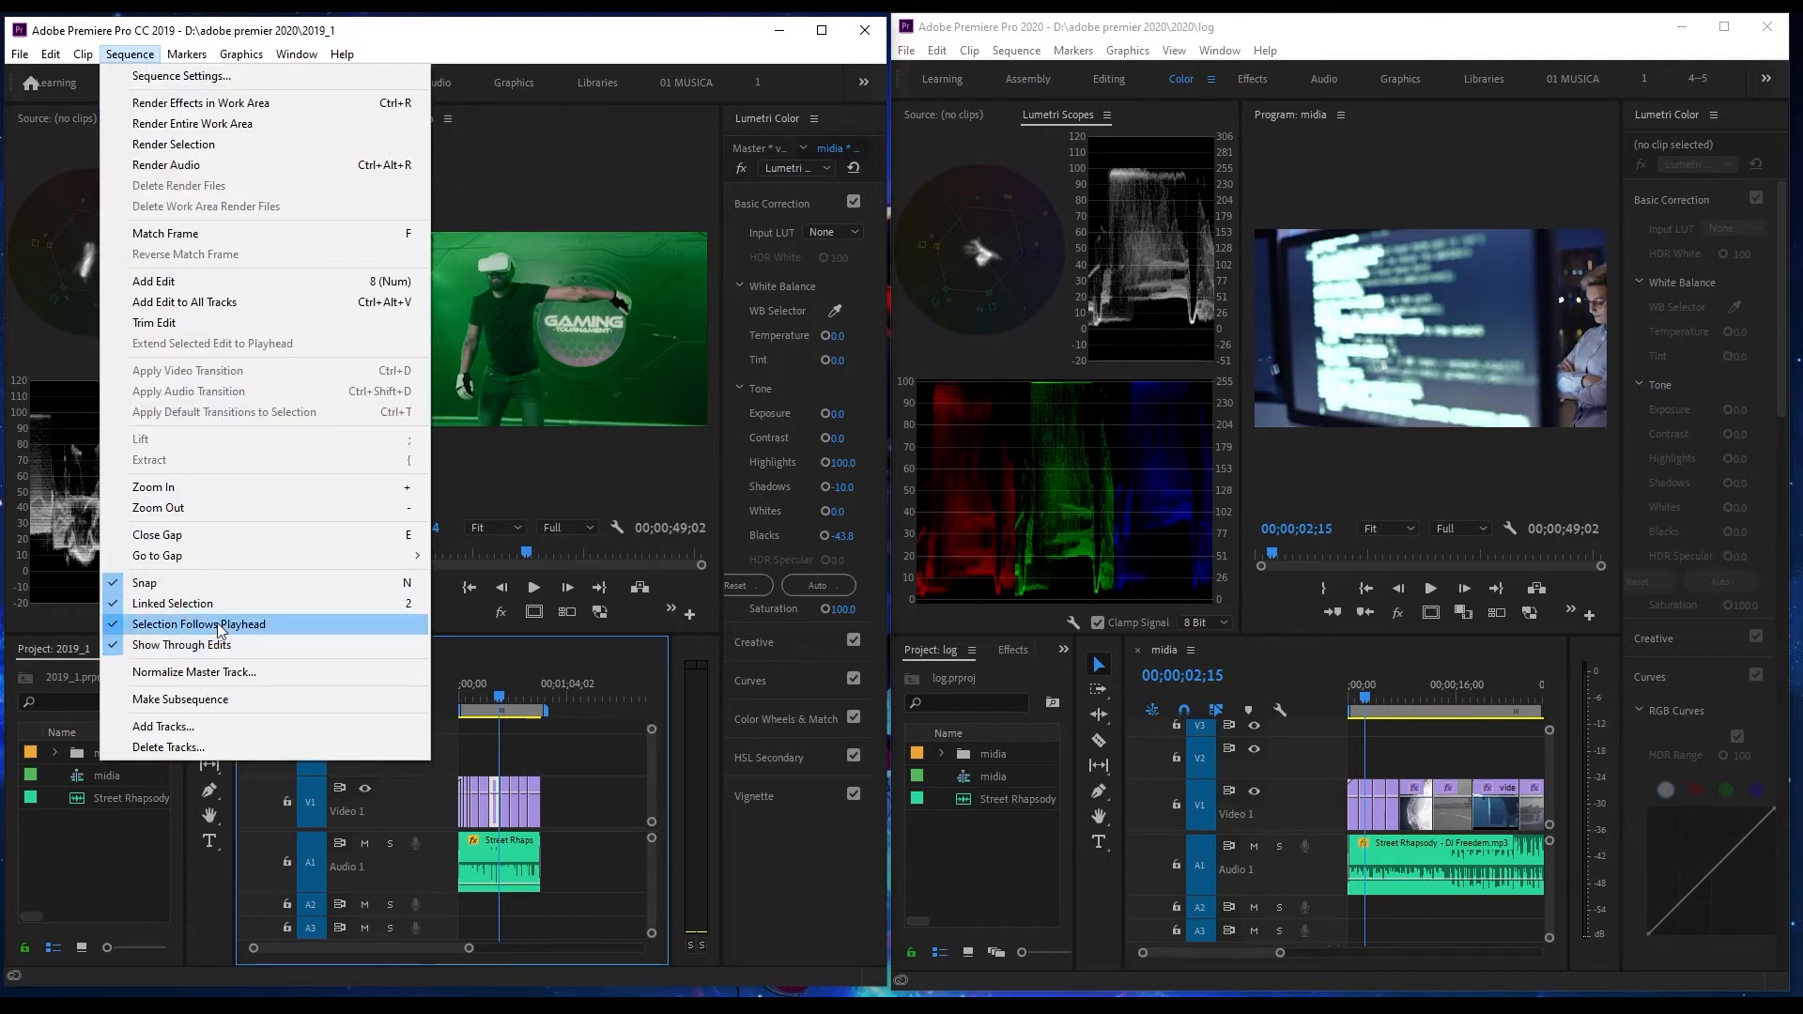
pyautogui.click(505, 701)
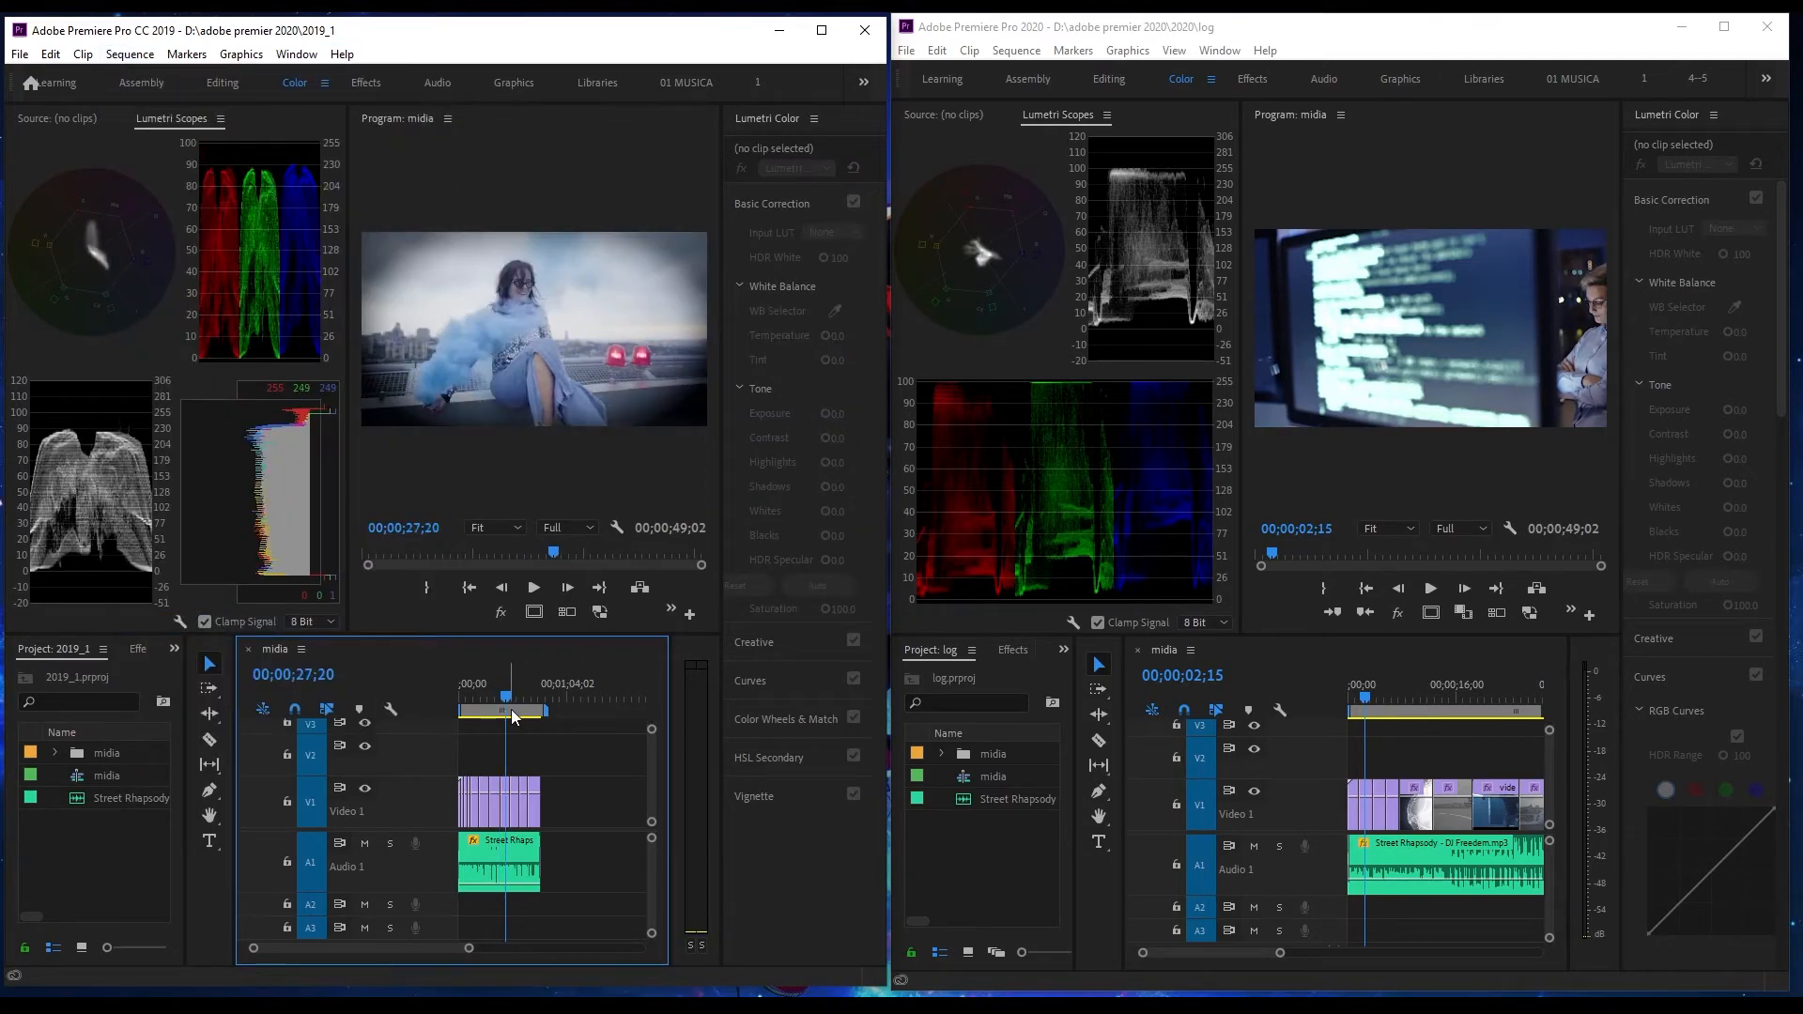